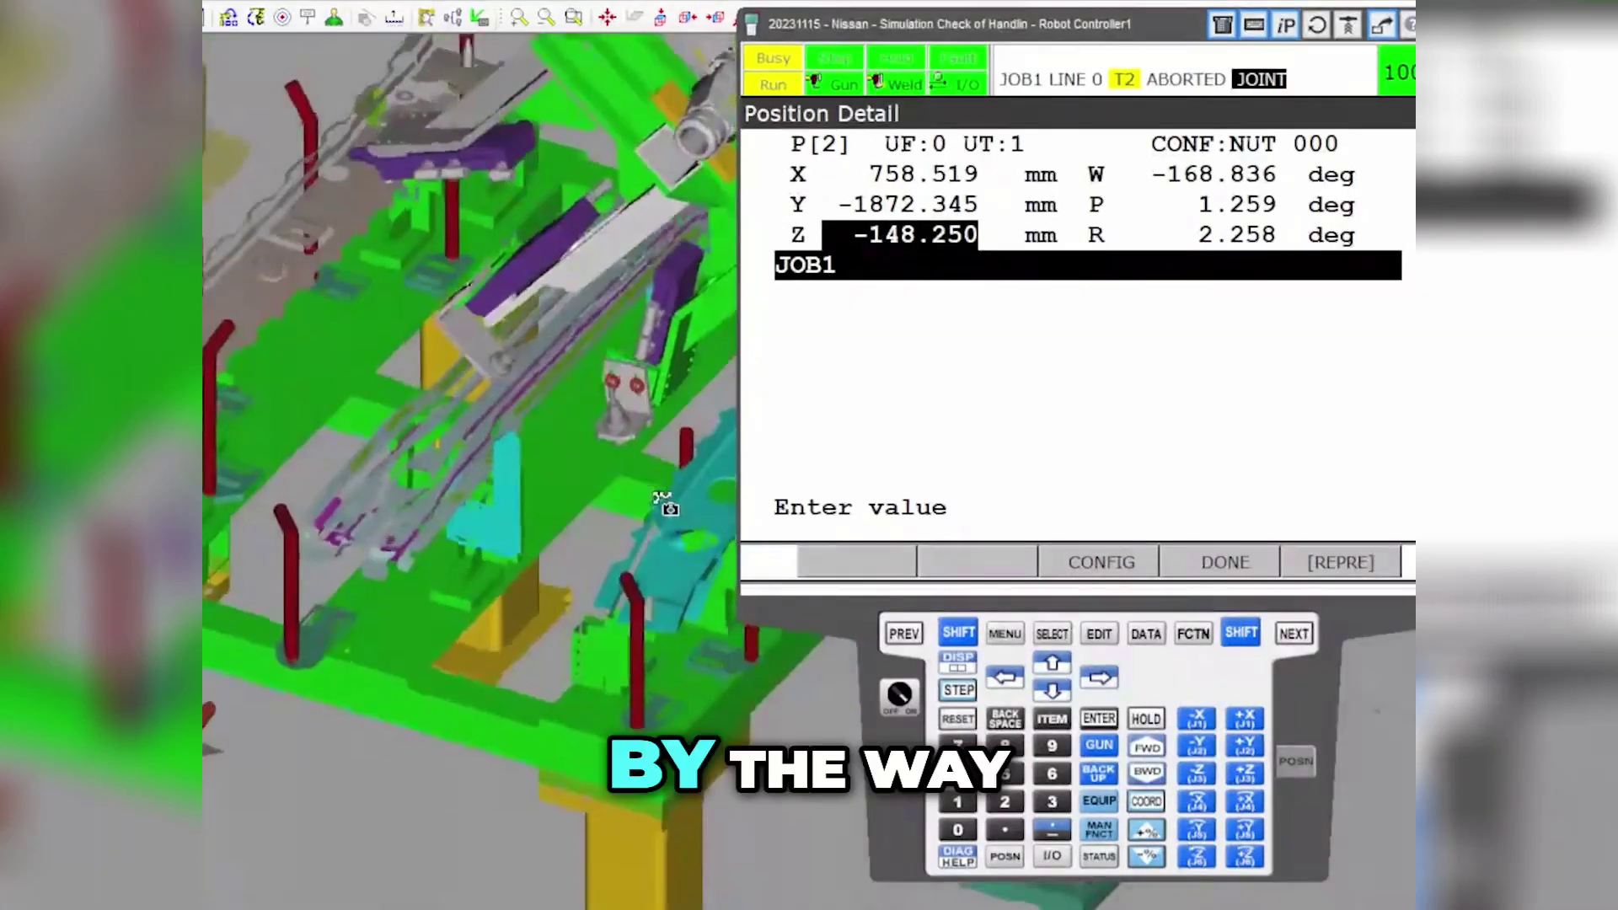
Enter -300 as P[2]'s Z coordinate and confirm with DONE to return to the JOB1 listing.
right_drag(578, 460, 351, 422)
scroll(508, 407, up, 3)
middle_drag(508, 407, 729, 440)
right_drag(728, 440, 401, 379)
middle_drag(468, 354, 508, 475)
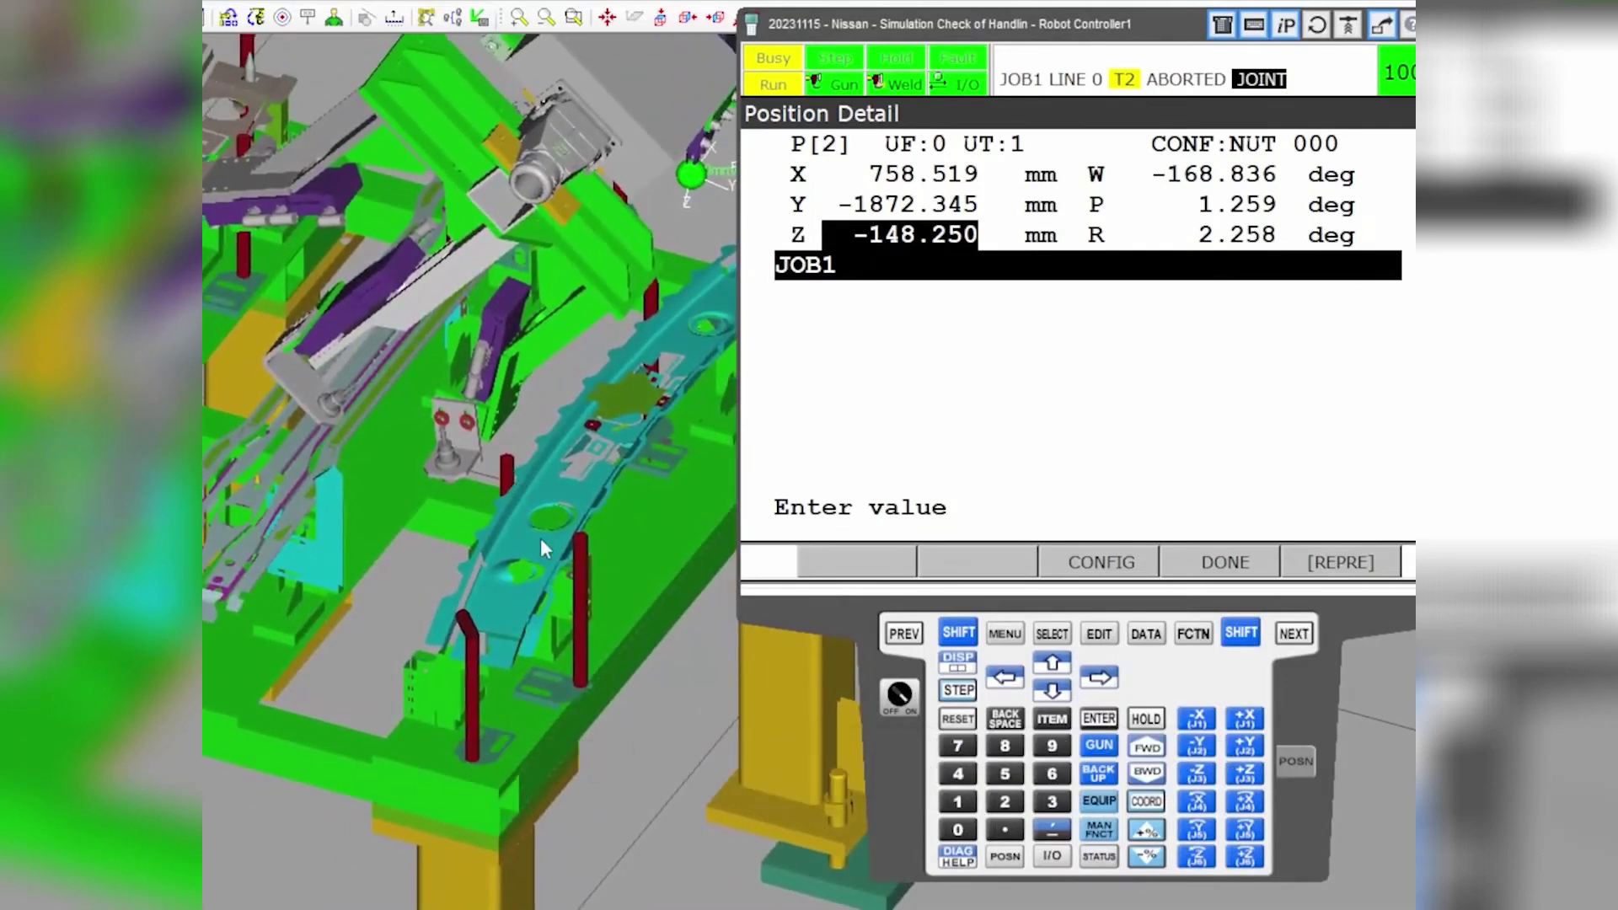
right_drag(540, 543, 540, 456)
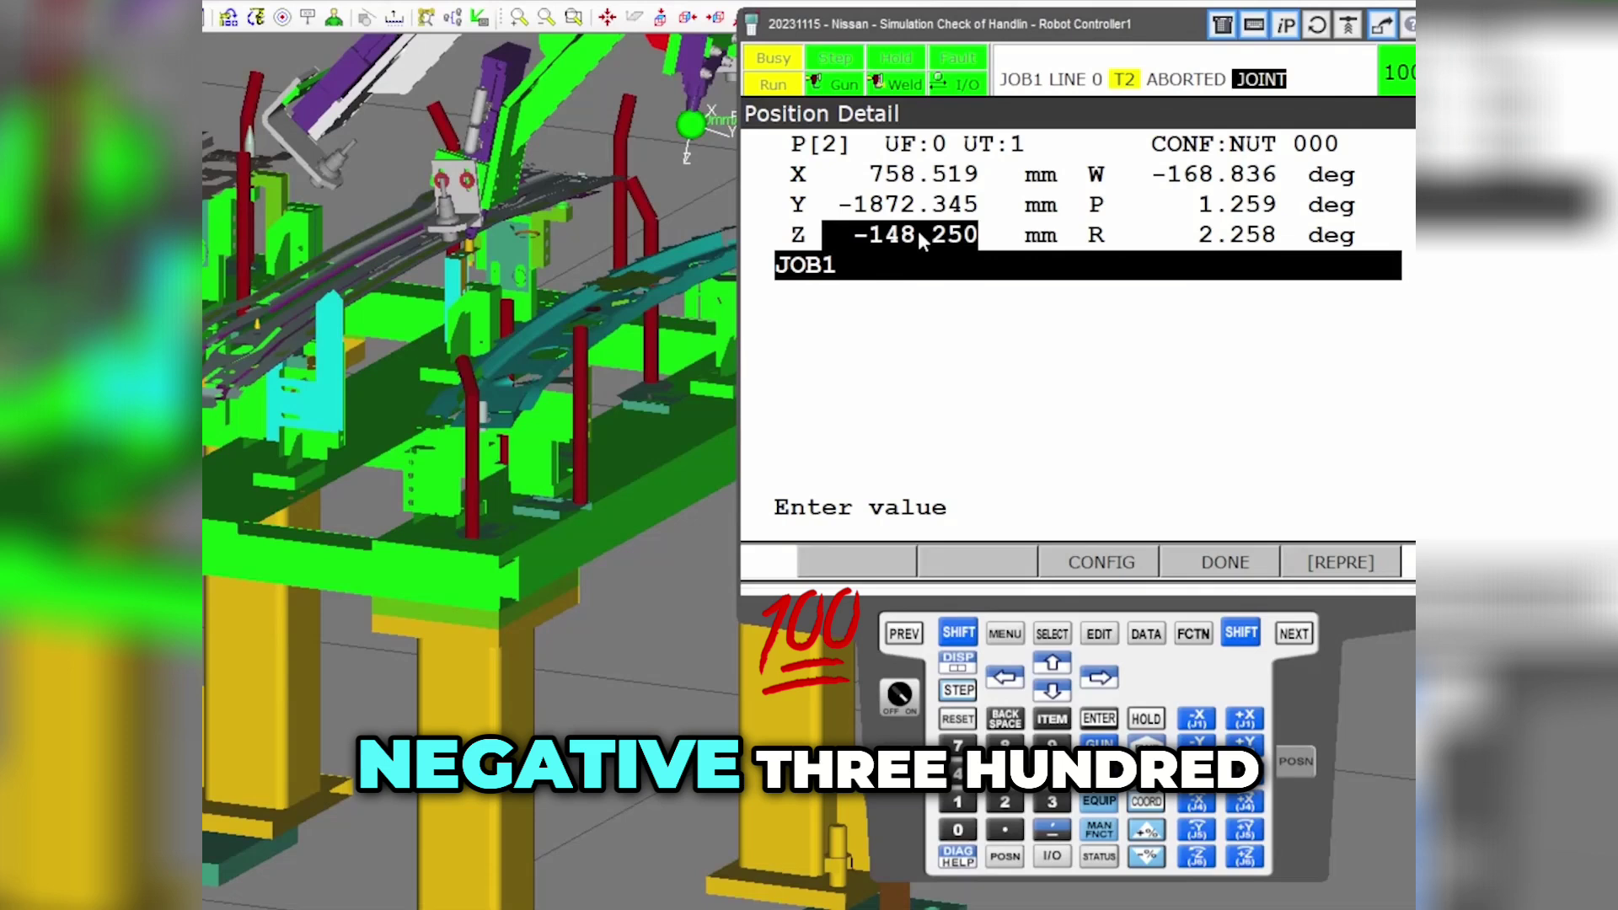
text(-300)
key(Return)
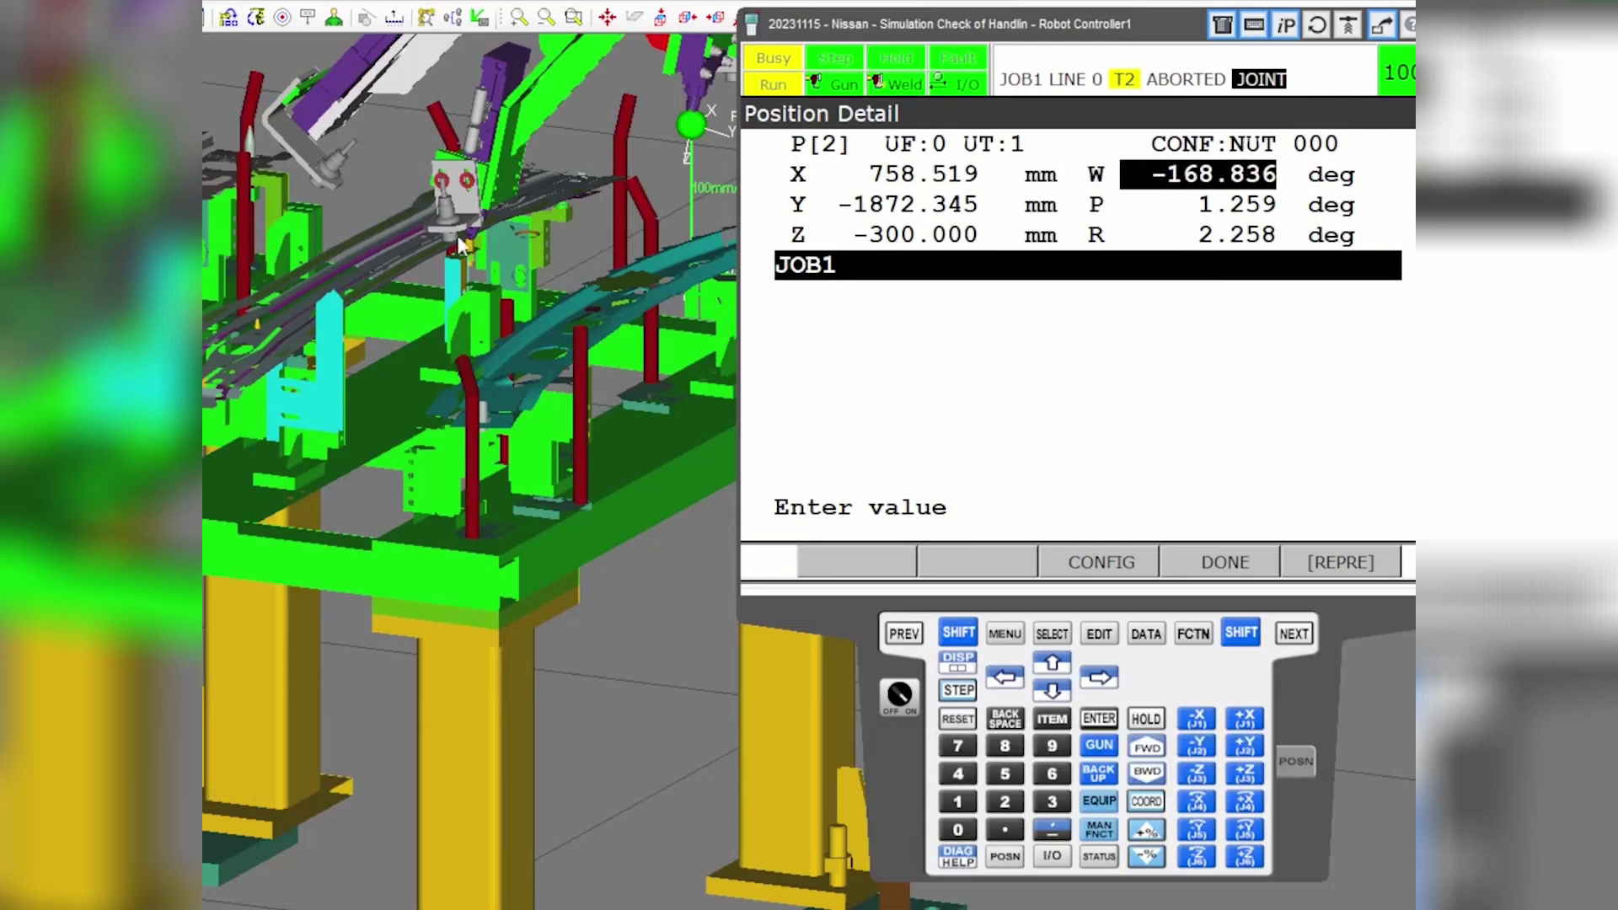
click(1223, 562)
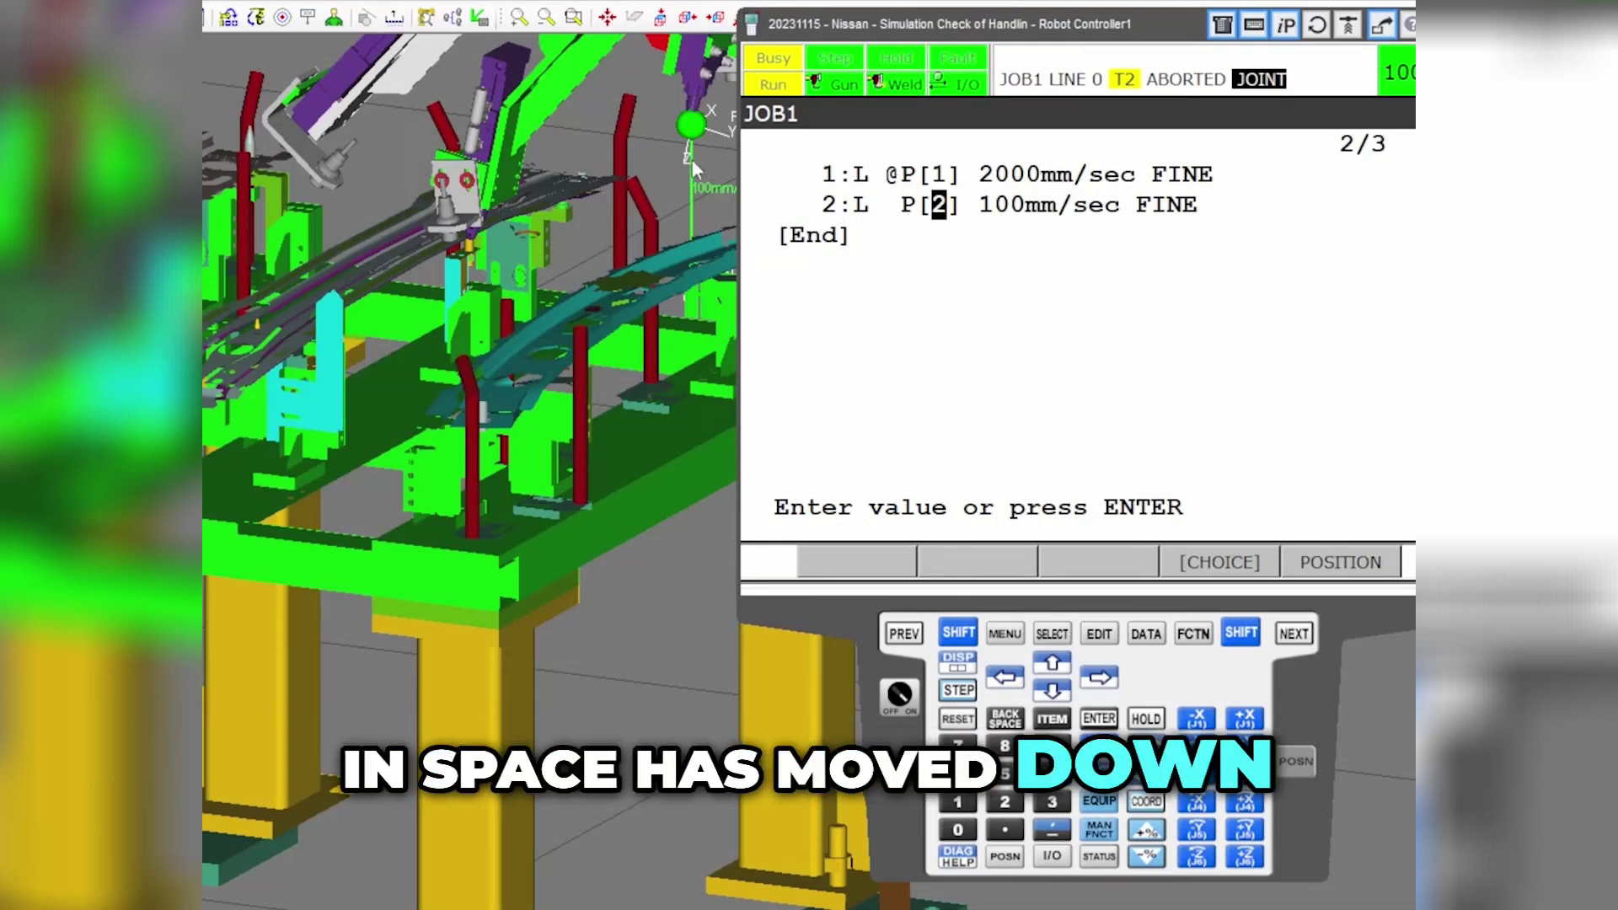
Orbit and zoom the 3D cell view to inspect the P[2] target.
right_drag(691, 160, 560, 710)
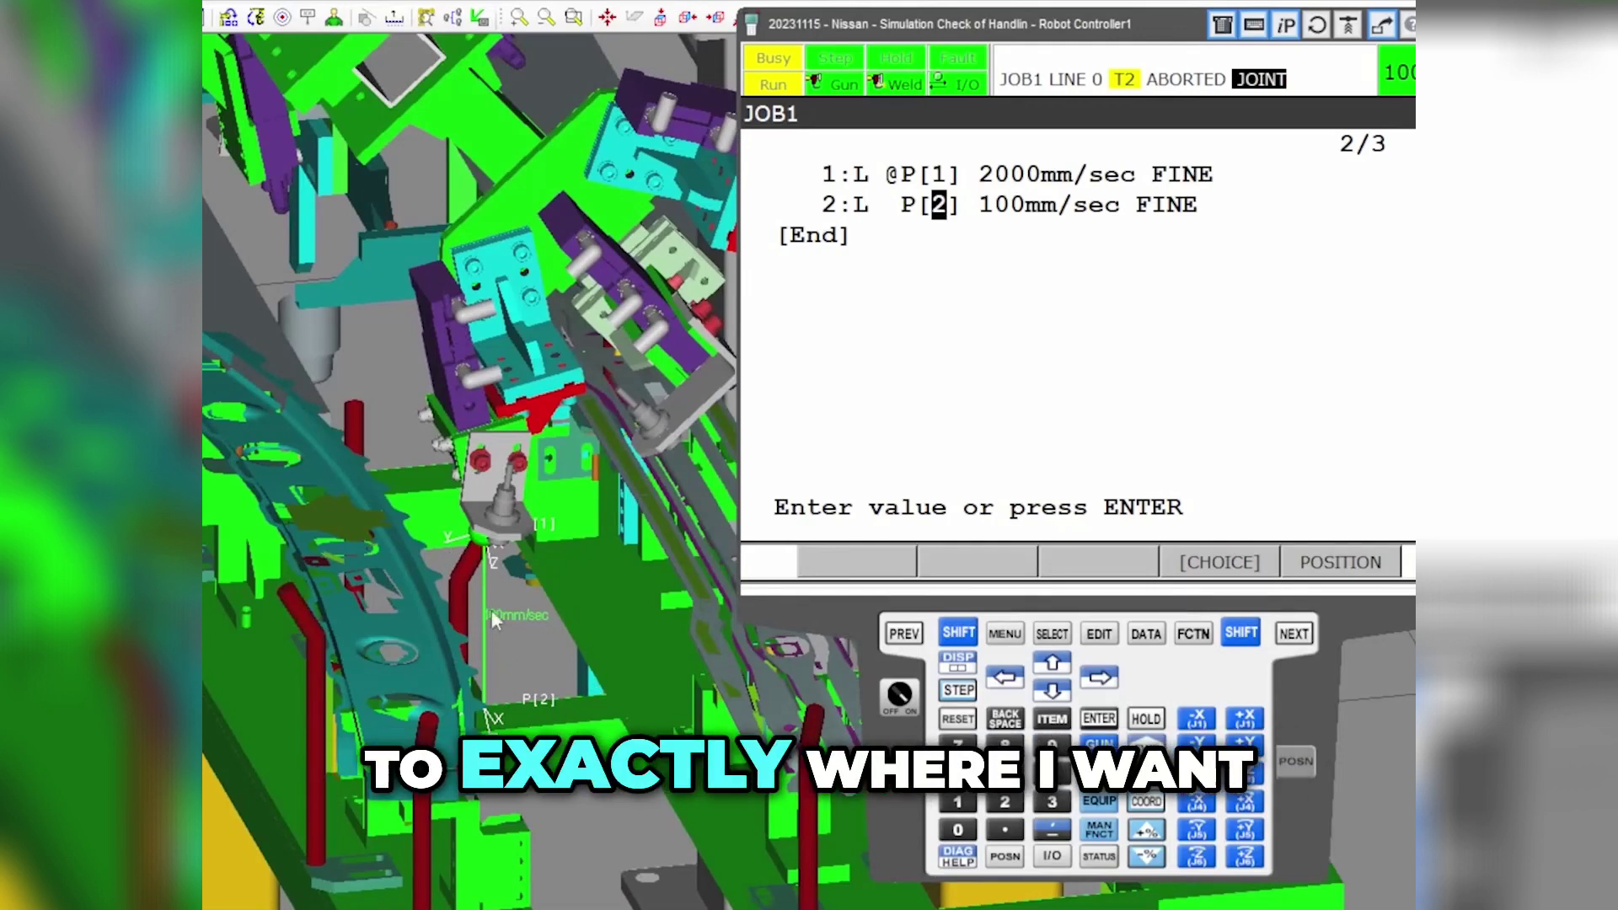
scroll(528, 633, up, 2)
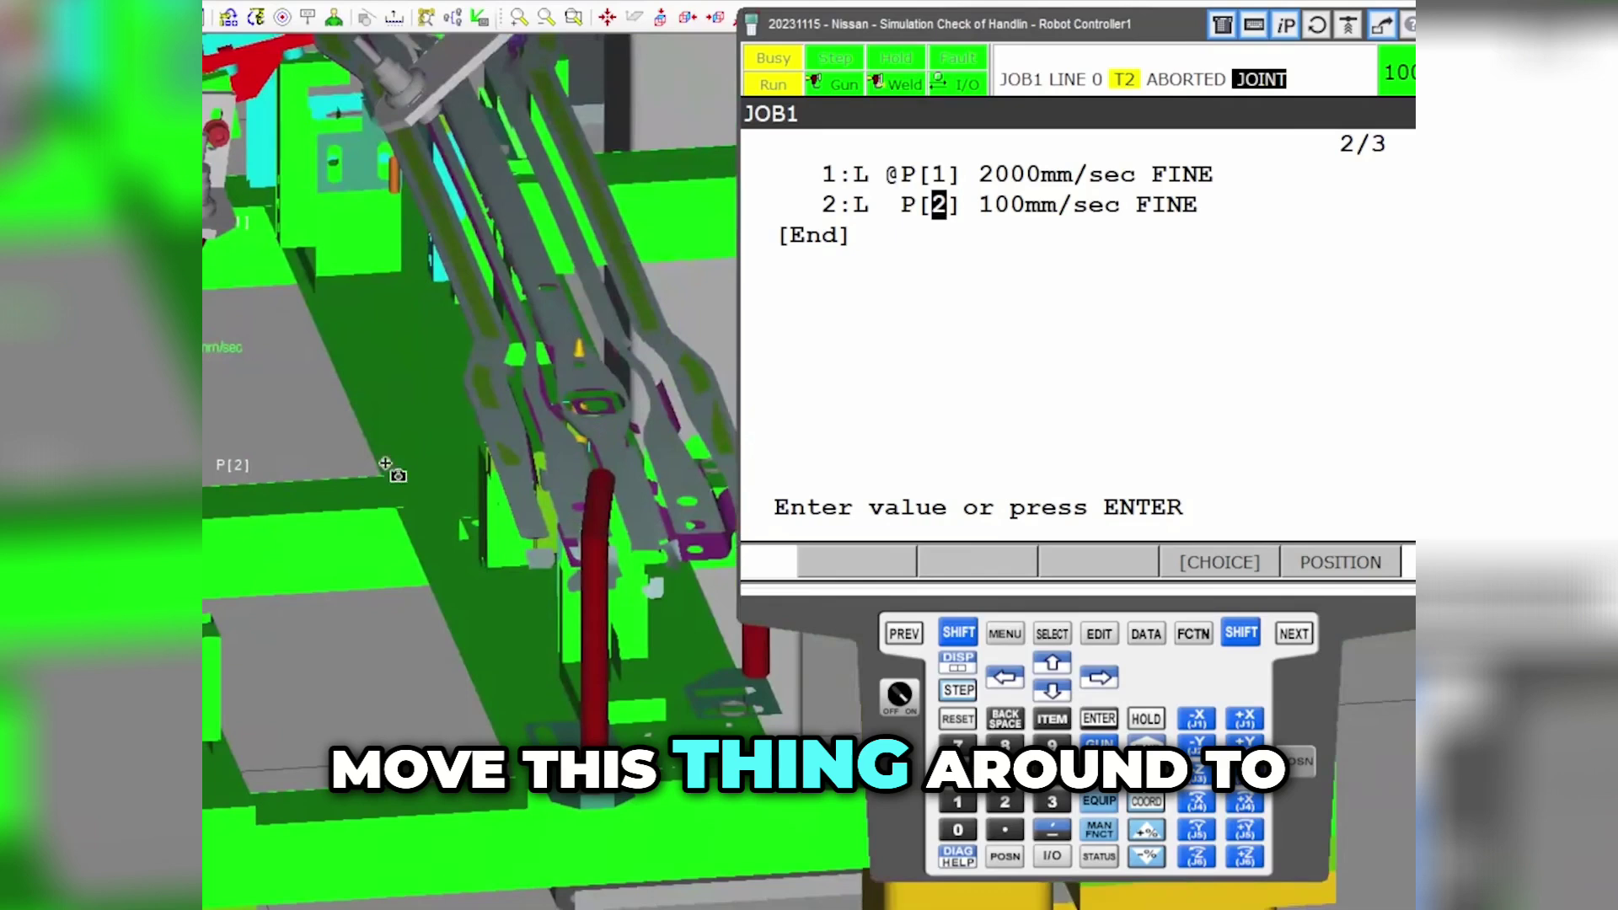
scroll(438, 440, up, 5)
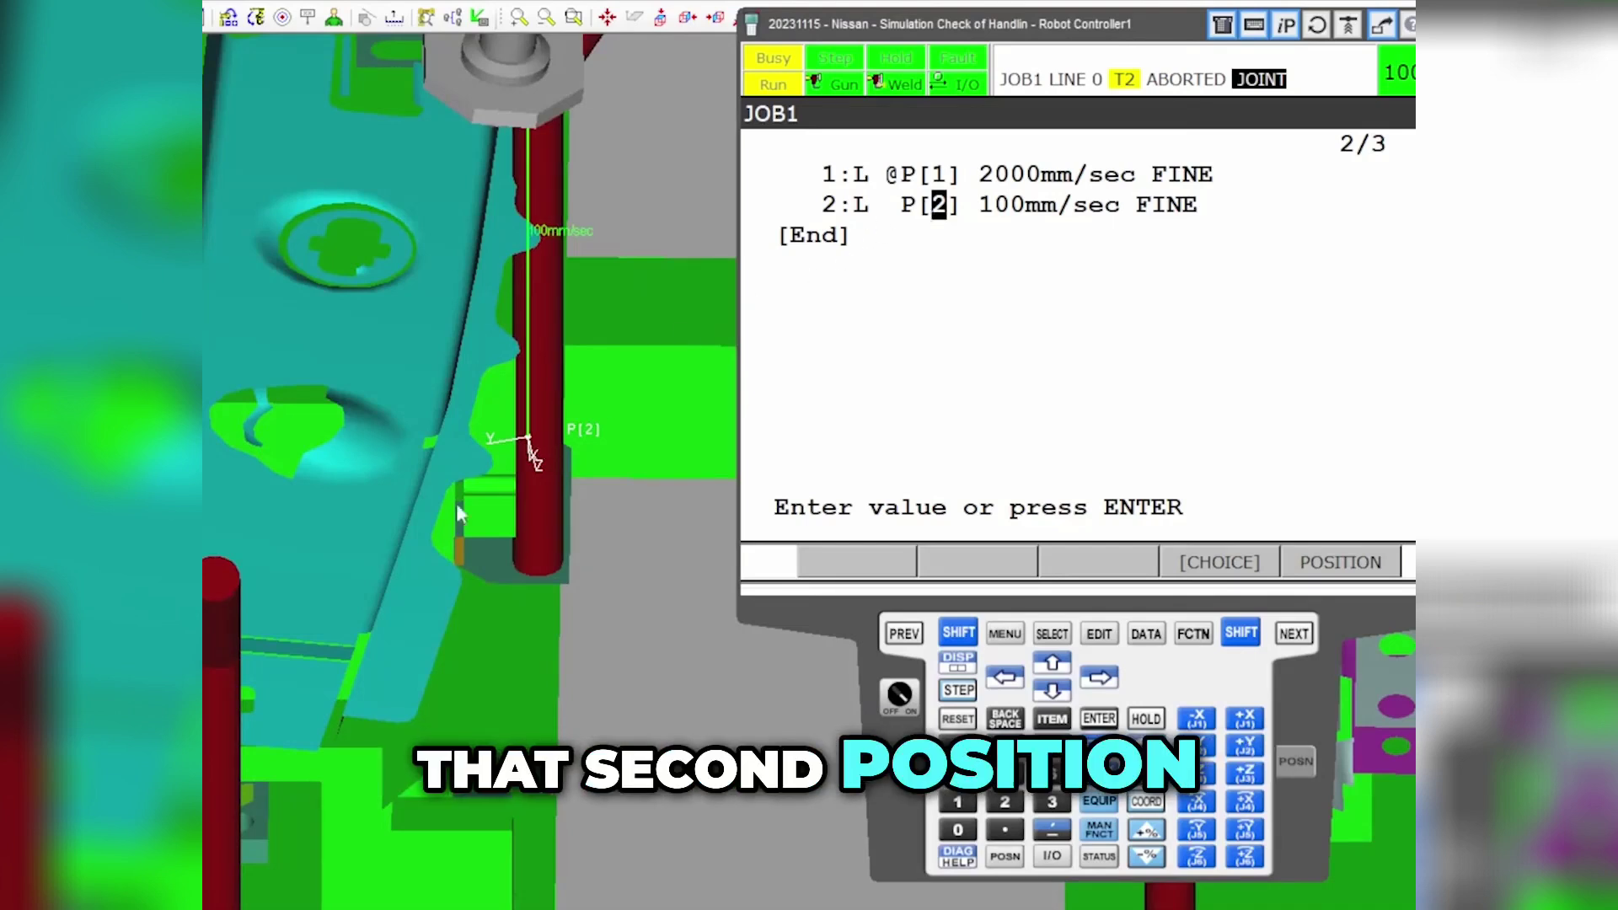
scroll(497, 282, down, 5)
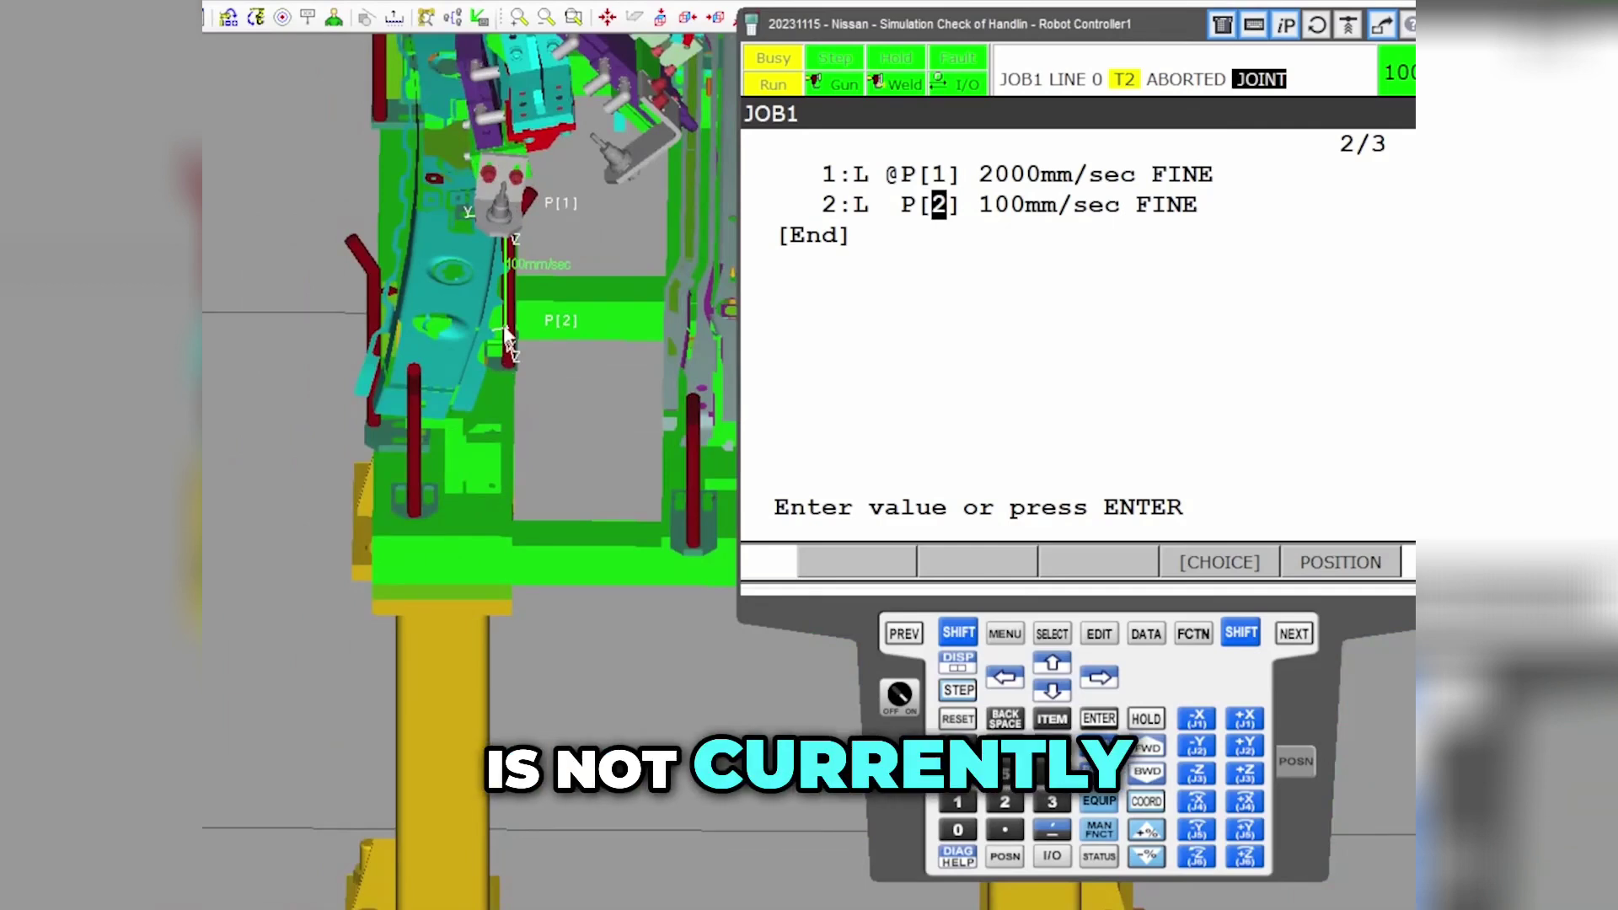
scroll(506, 354, up, 2)
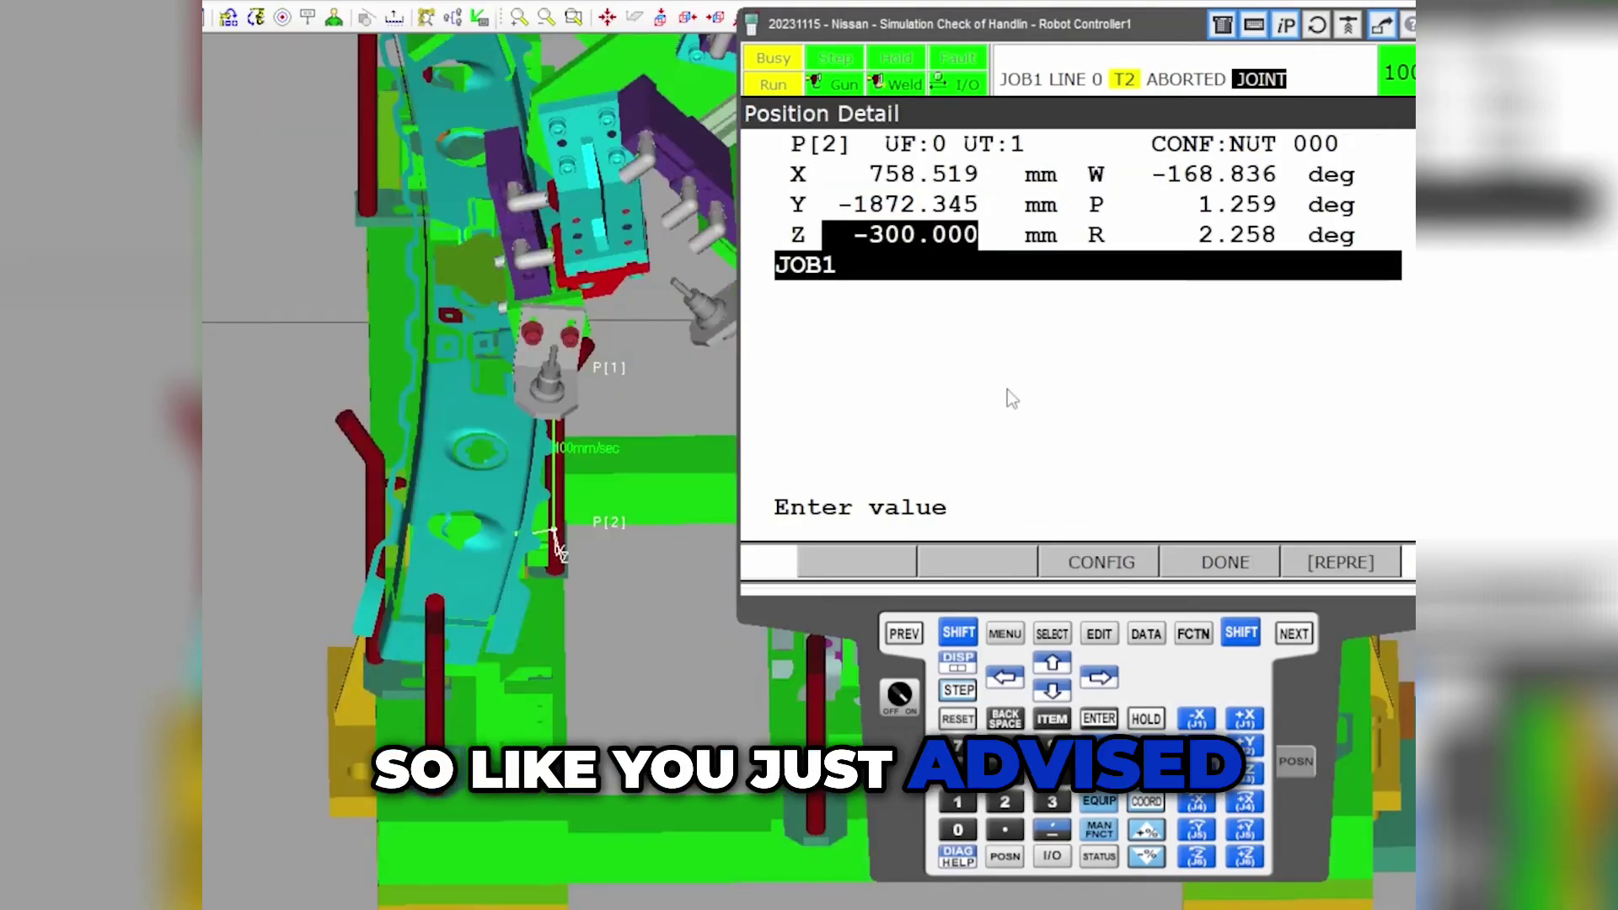
Change P[2]'s Z to -275, finish with DONE, and return the cursor to line 2's number.
text(-)
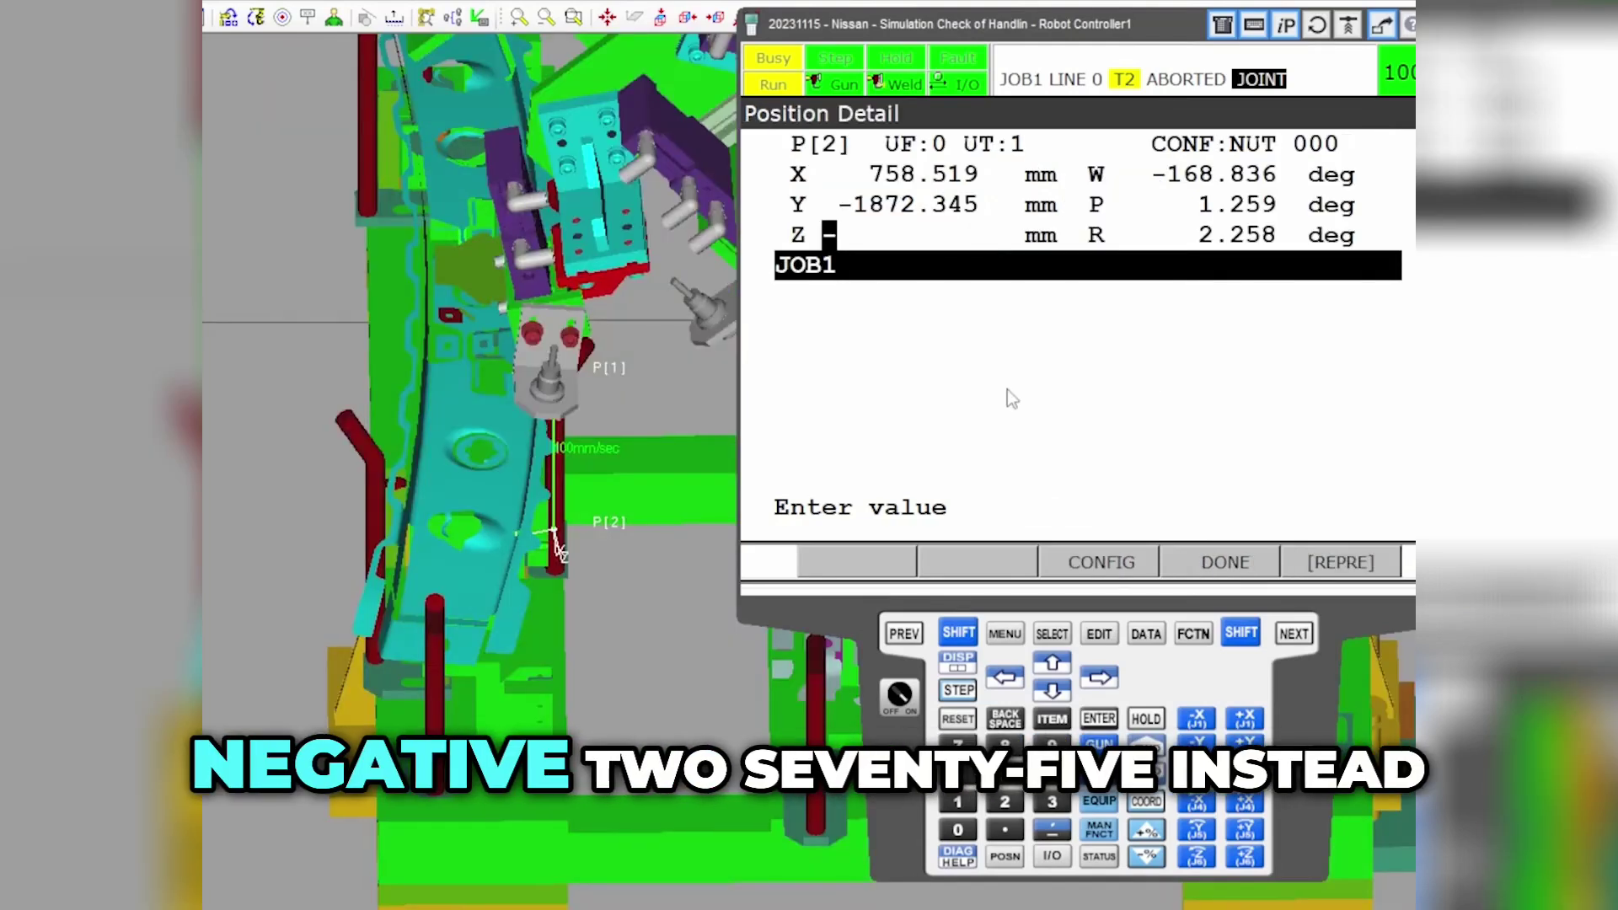
text(275)
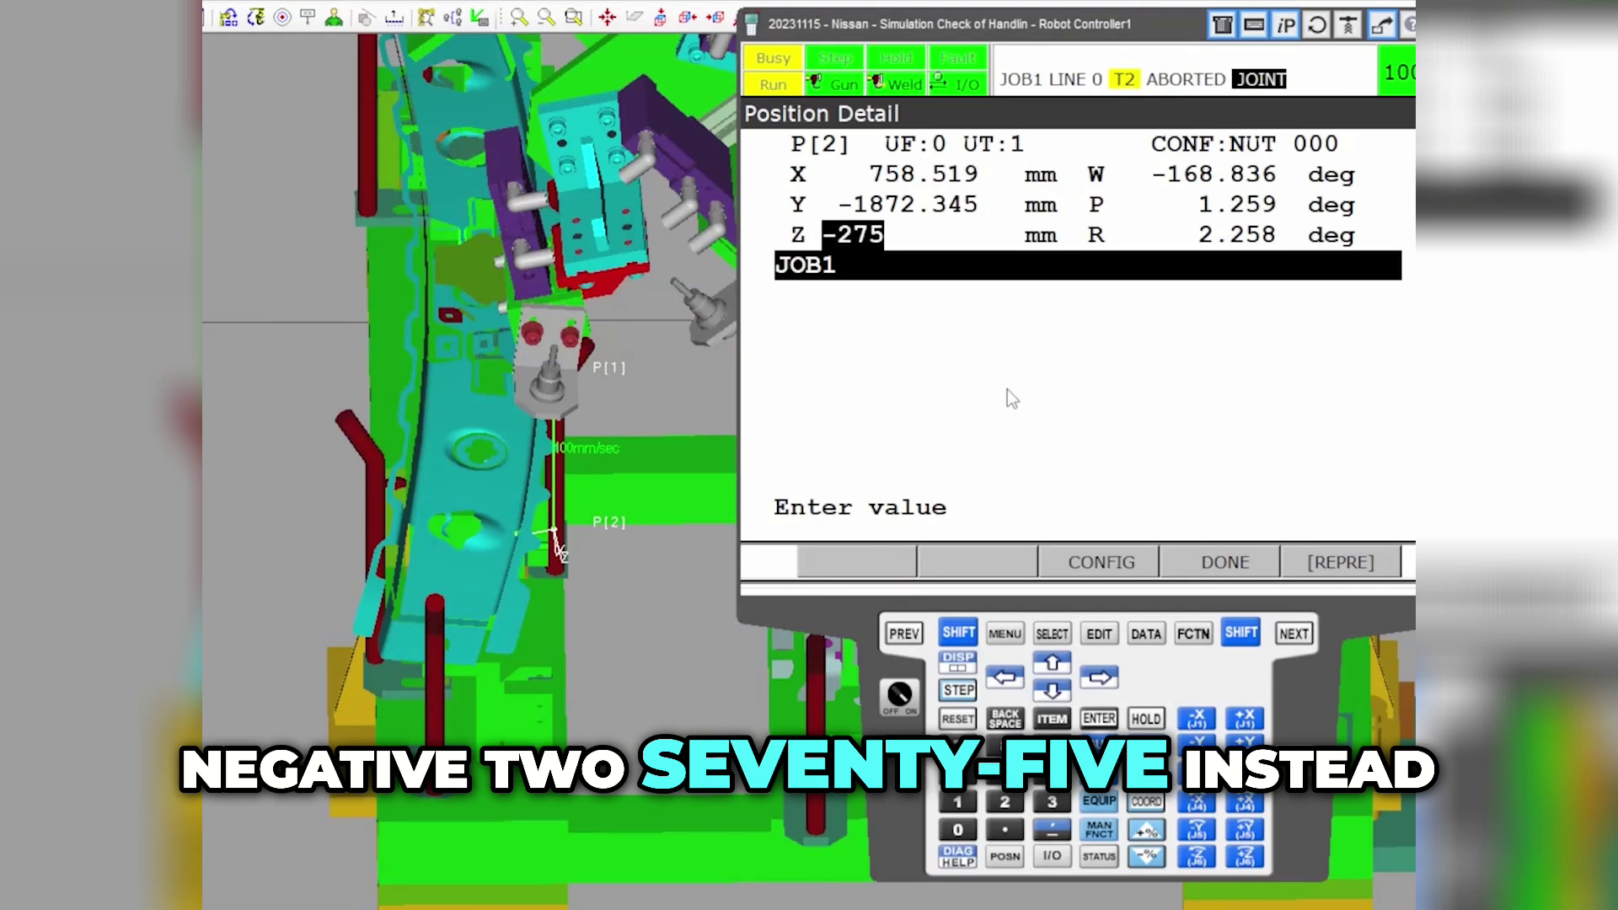
key(Return)
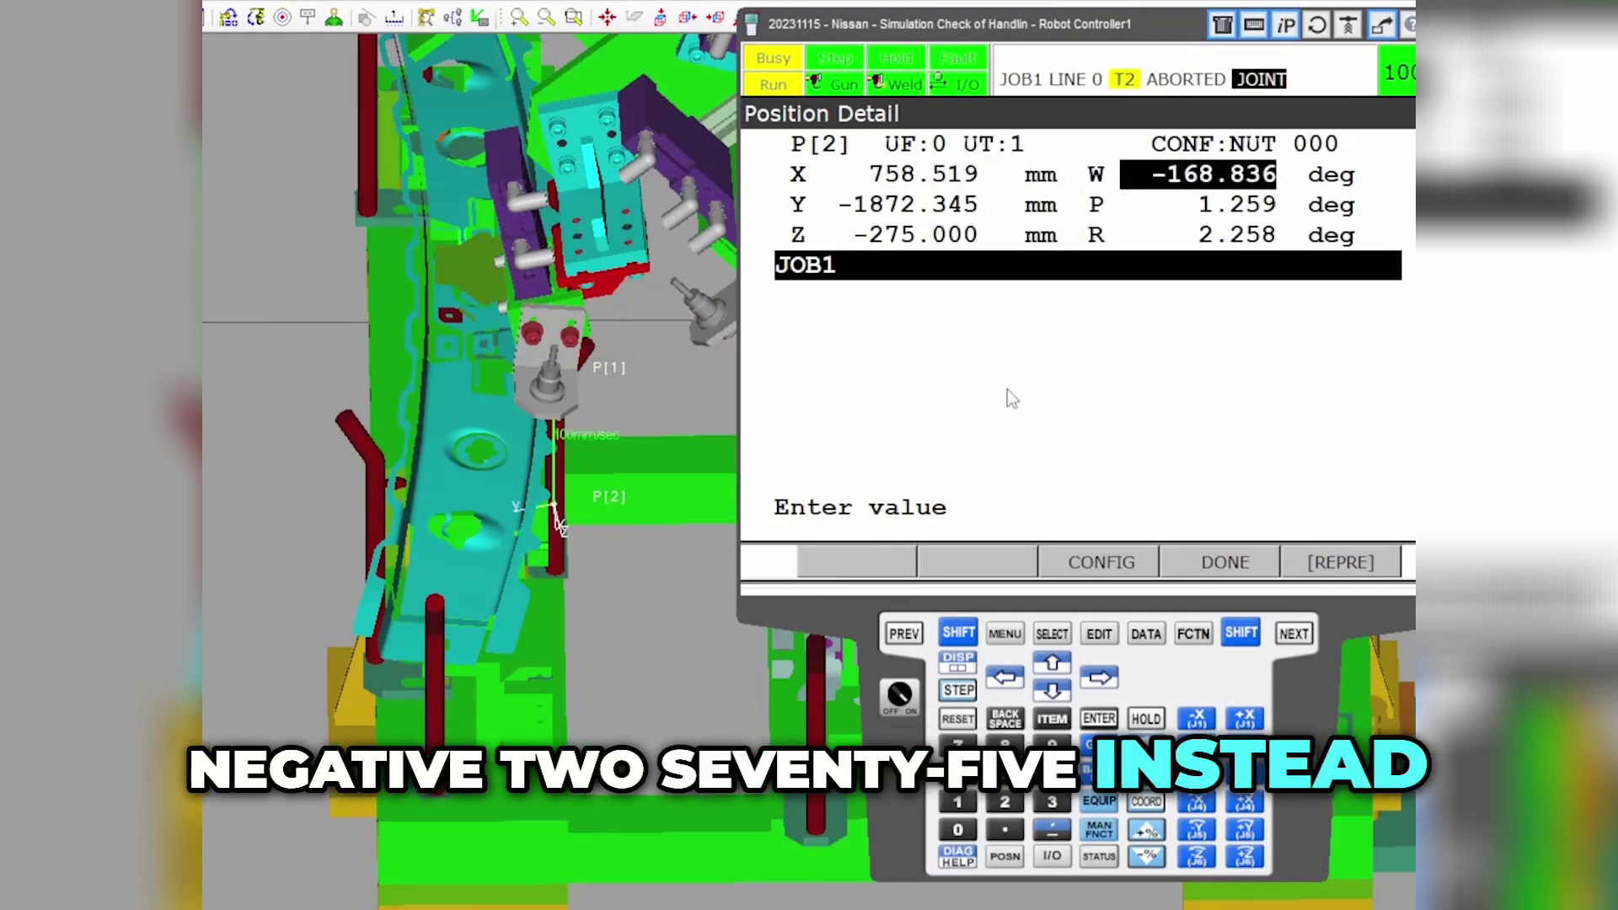
click(1254, 573)
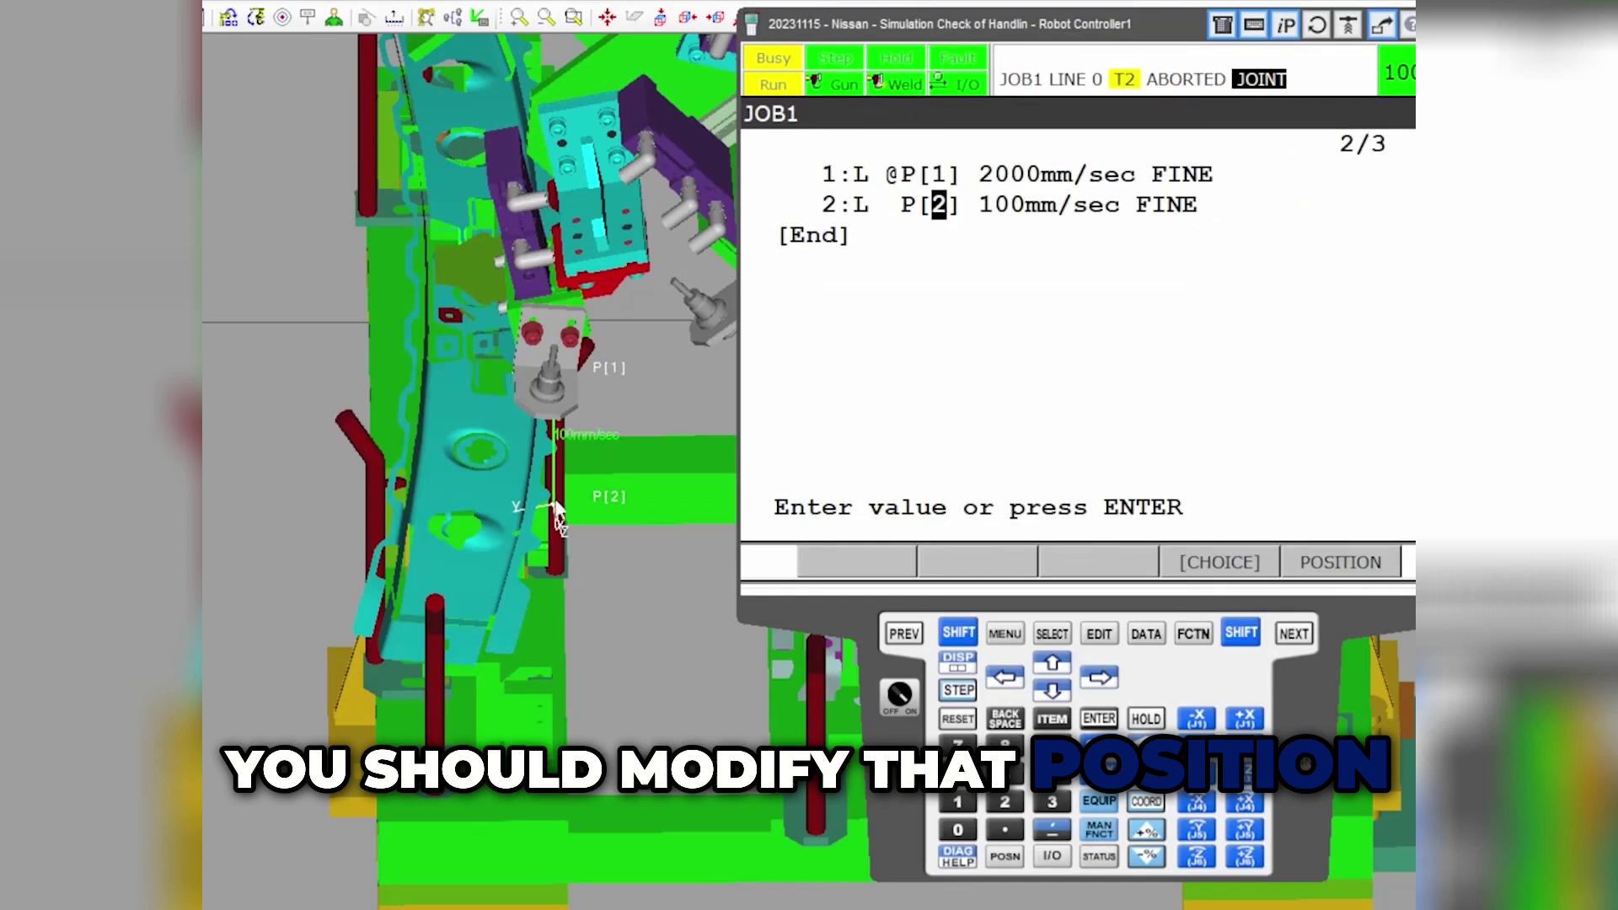
right_drag(621, 572, 634, 501)
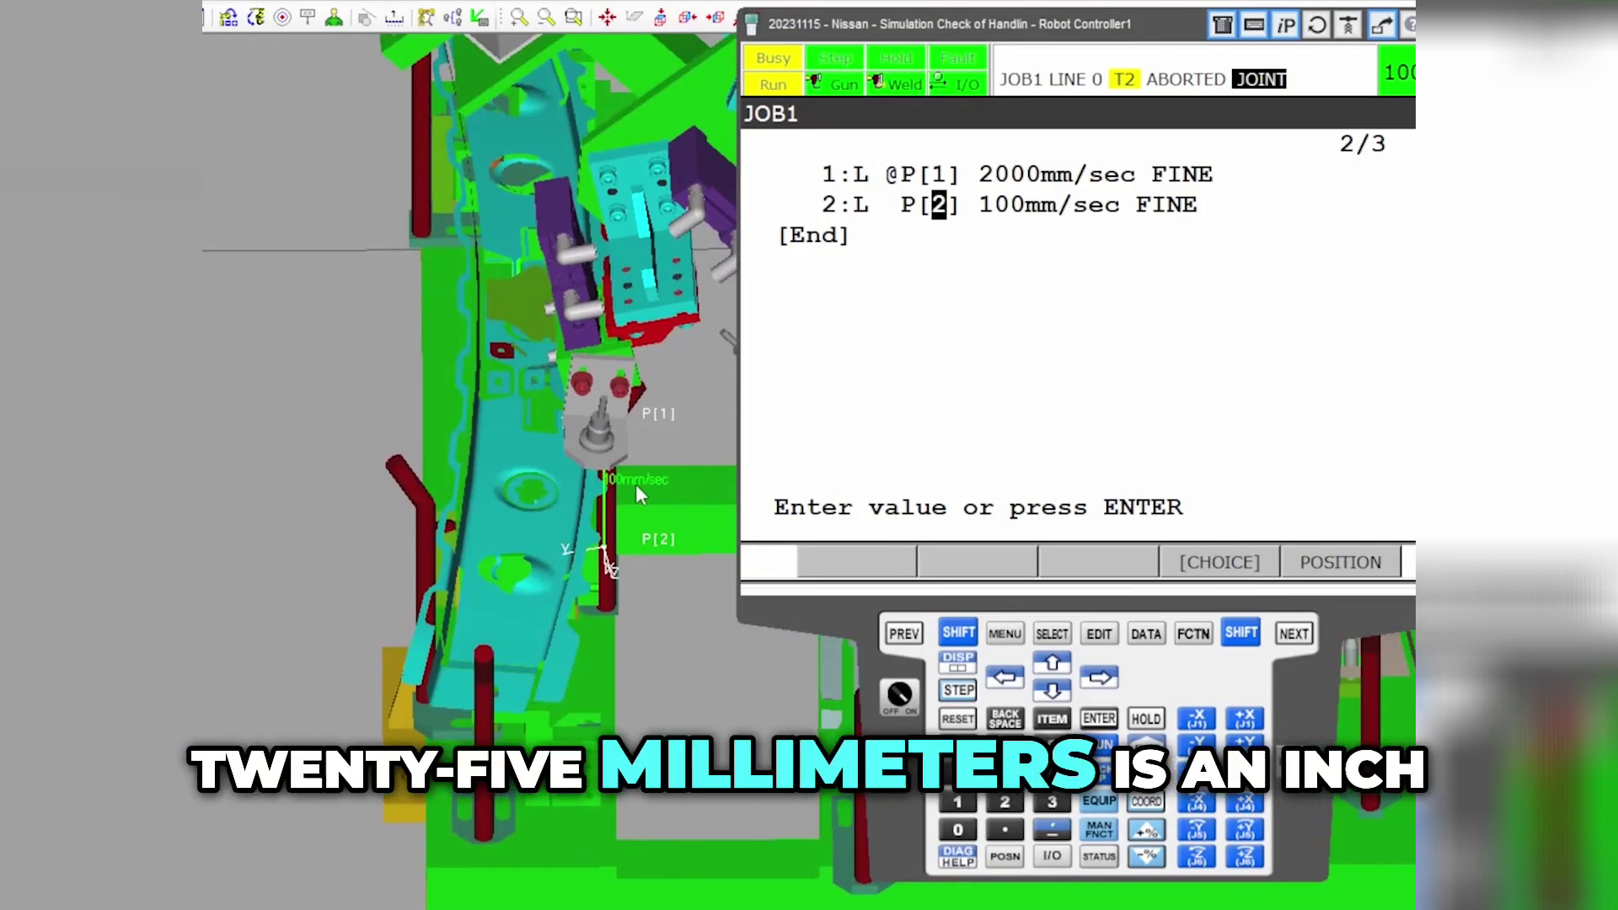
key(Left)
key(Left)
Switch step mode on and step JOB1 forward through line 2 to P[2].
click(958, 634)
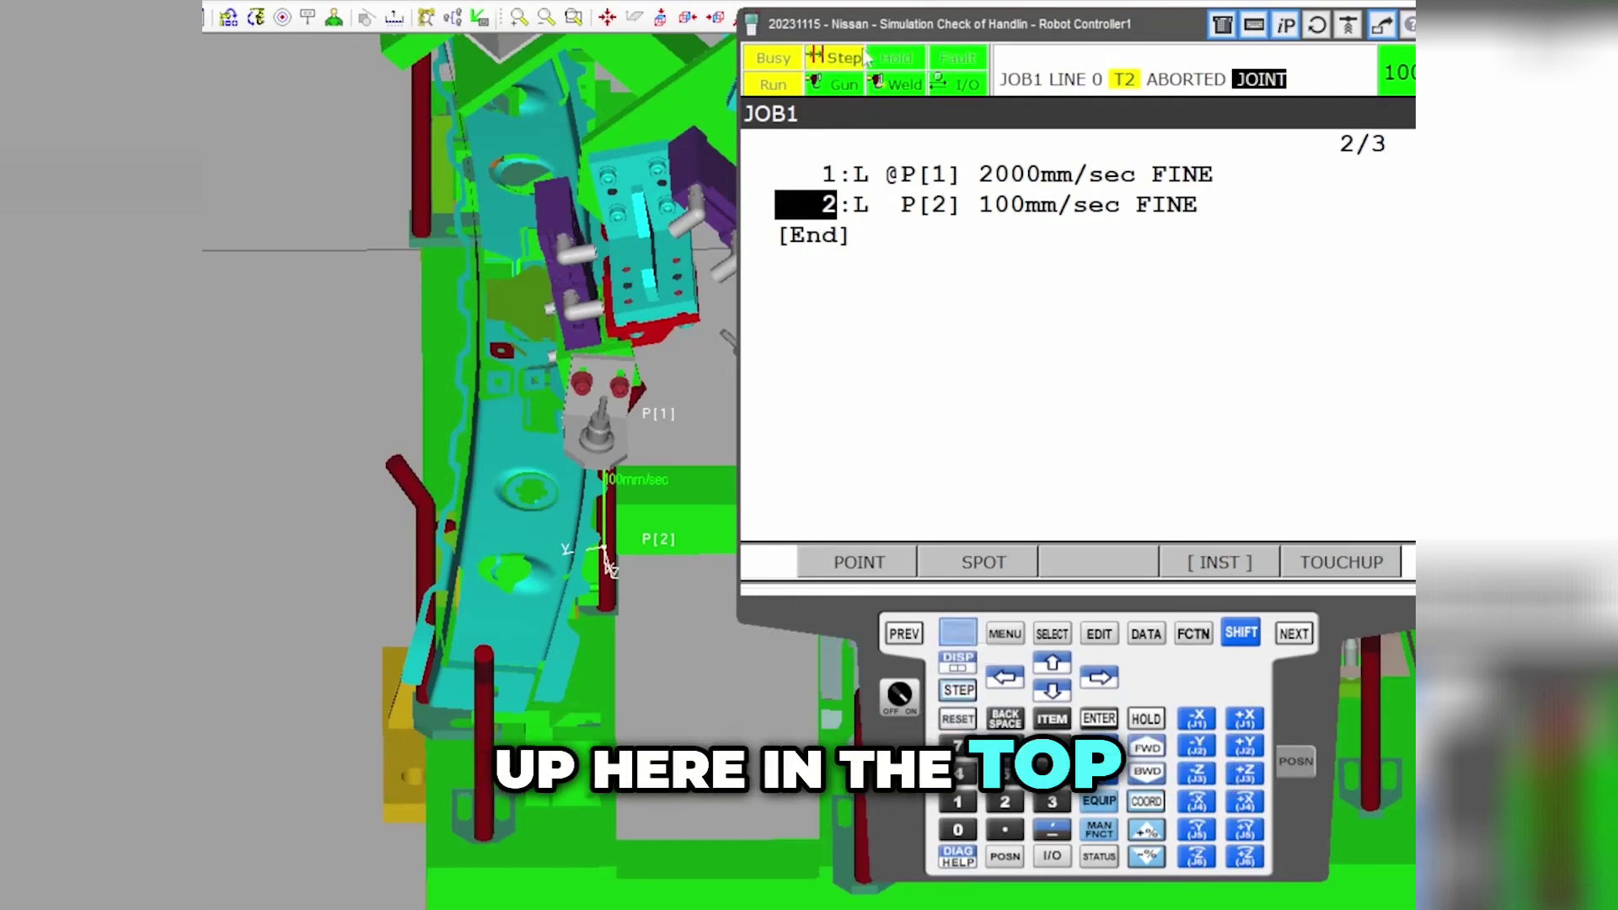
click(968, 691)
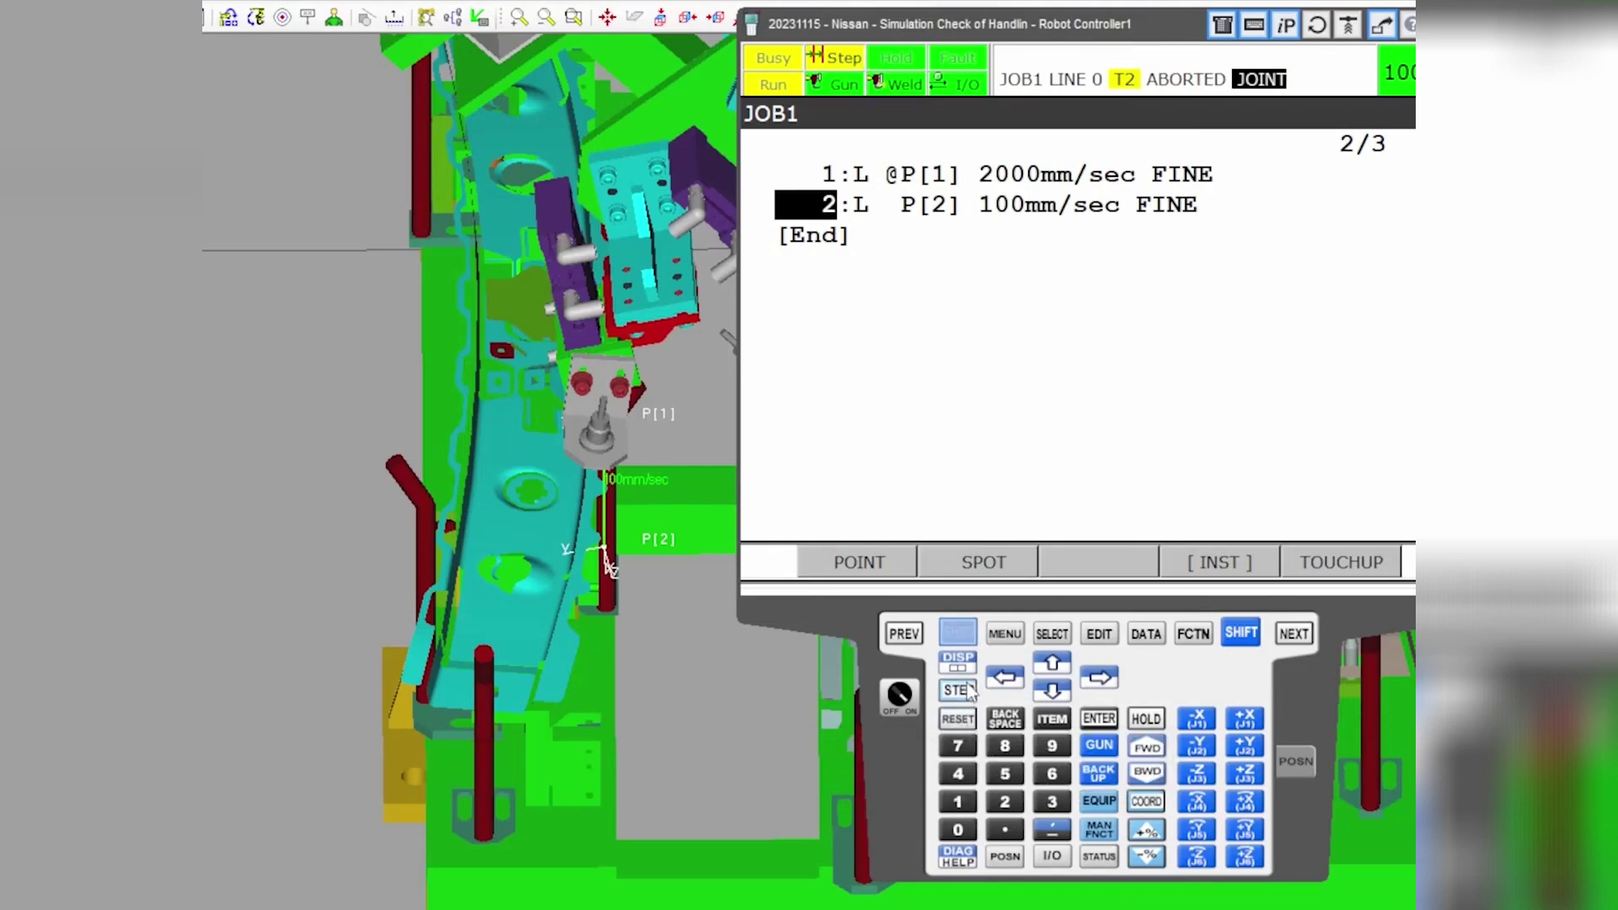
click(969, 691)
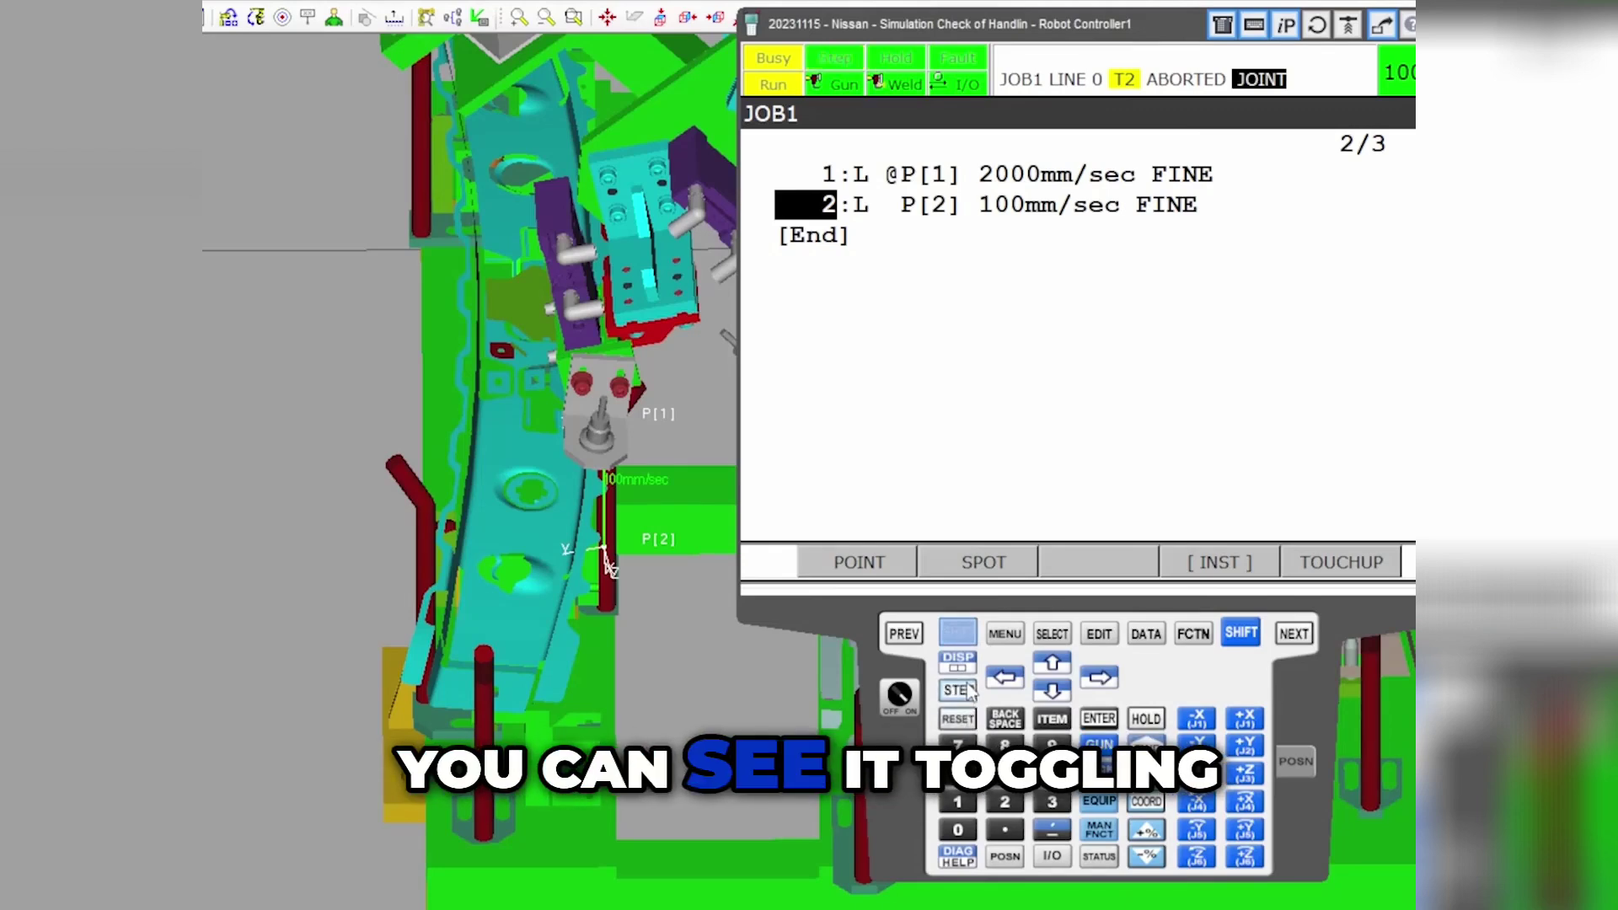
click(969, 691)
click(969, 691)
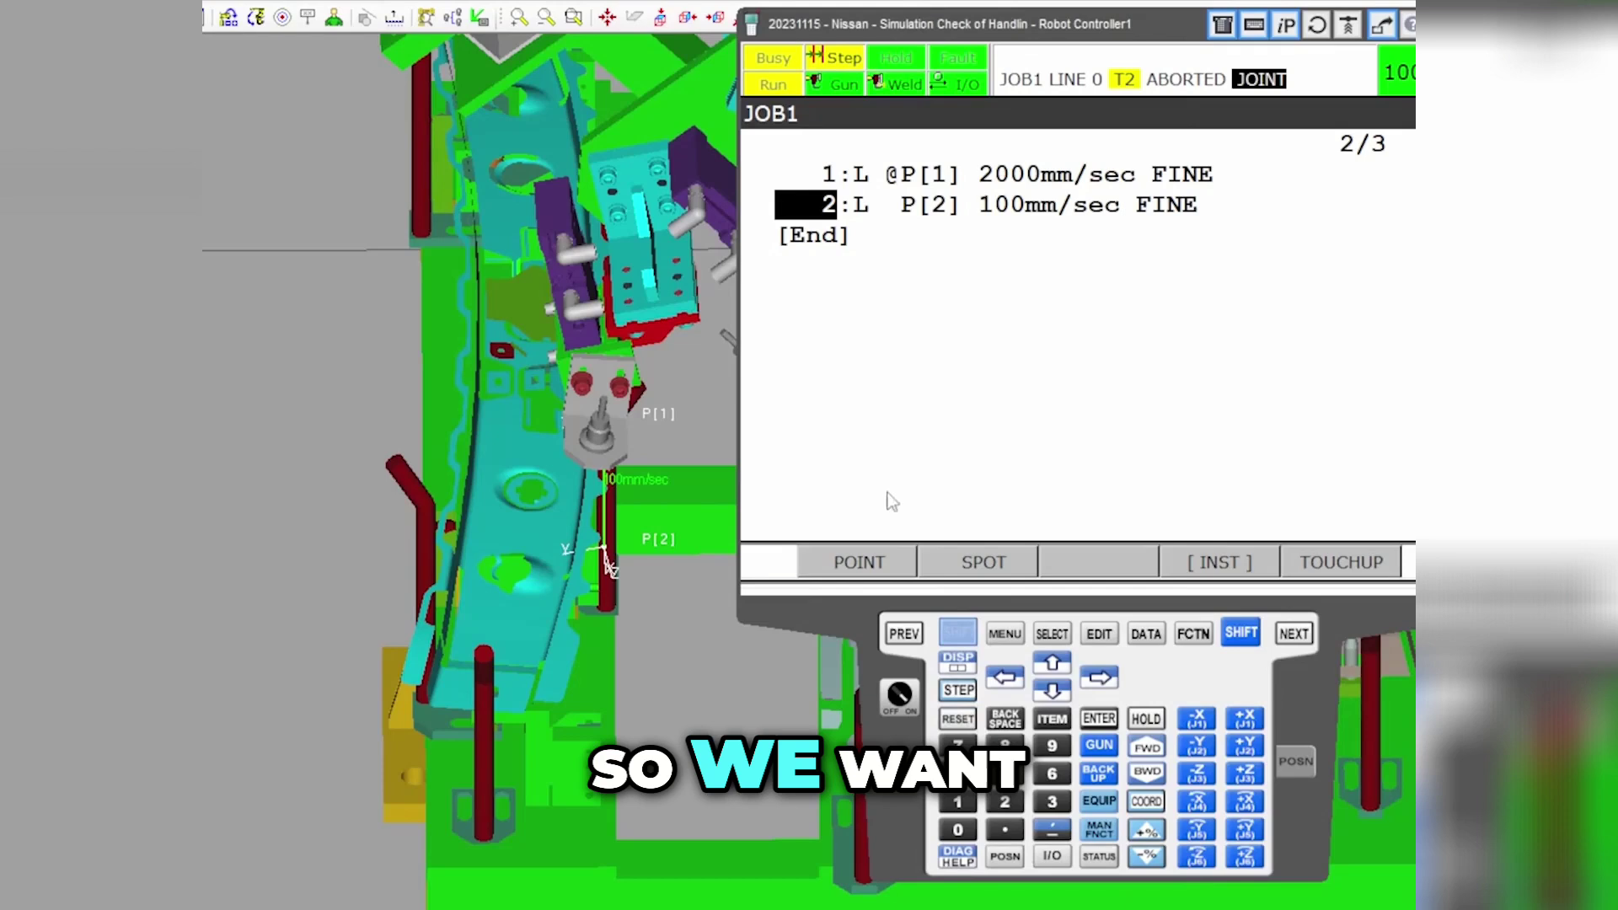
click(1146, 747)
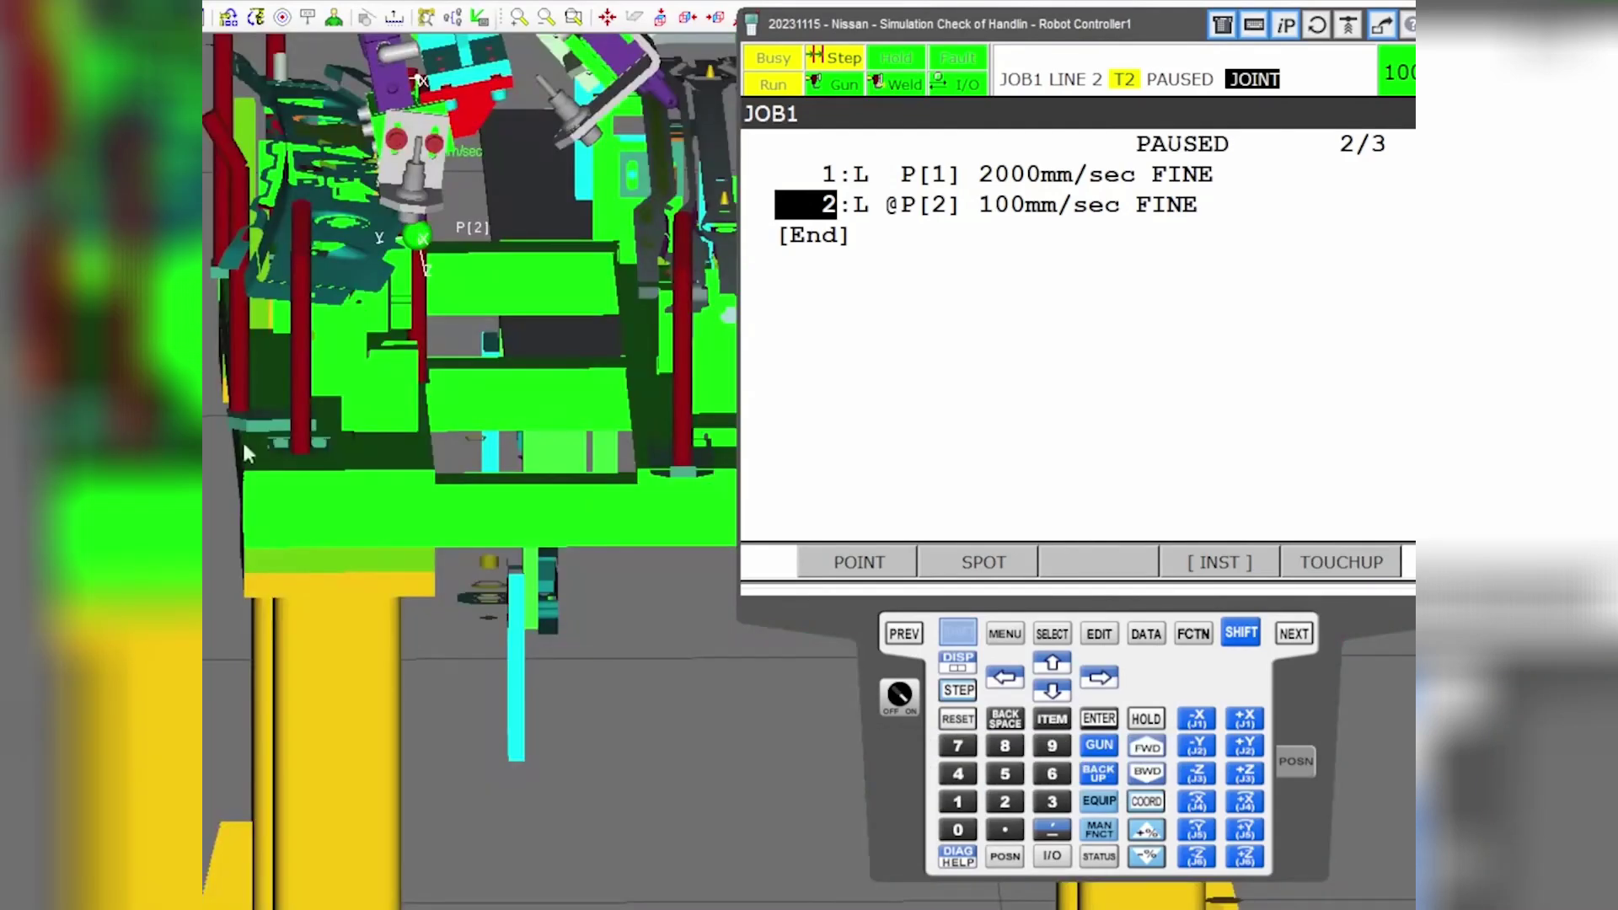
Swing the view around the red column and move the cursor past FINE on line 2.
scroll(384, 168, up, 6)
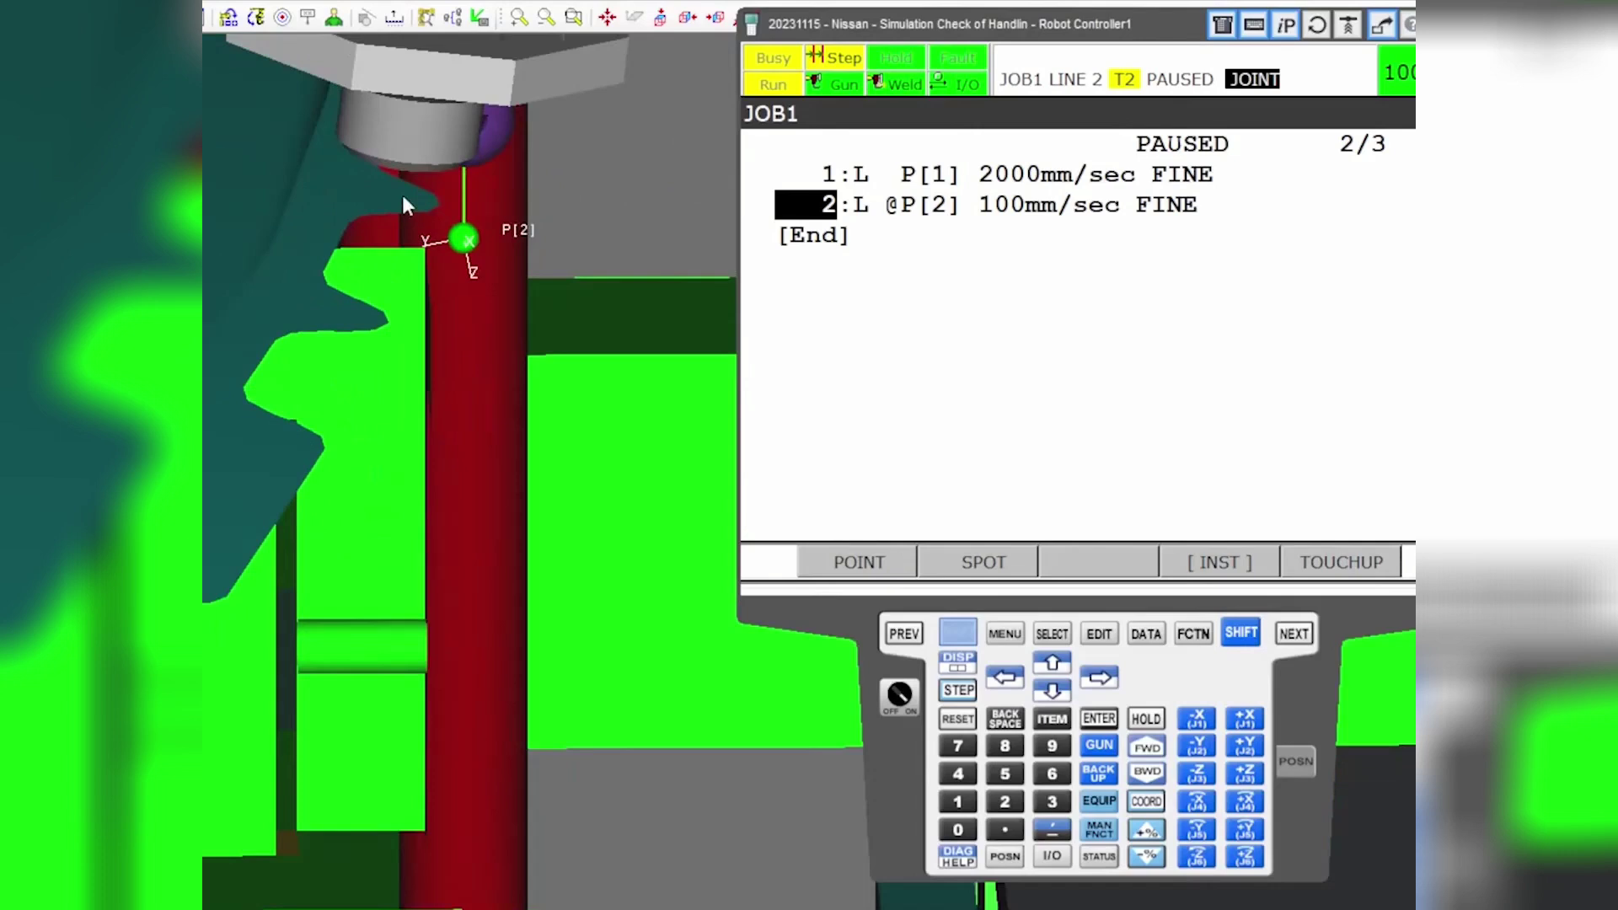
right_drag(411, 138, 383, 114)
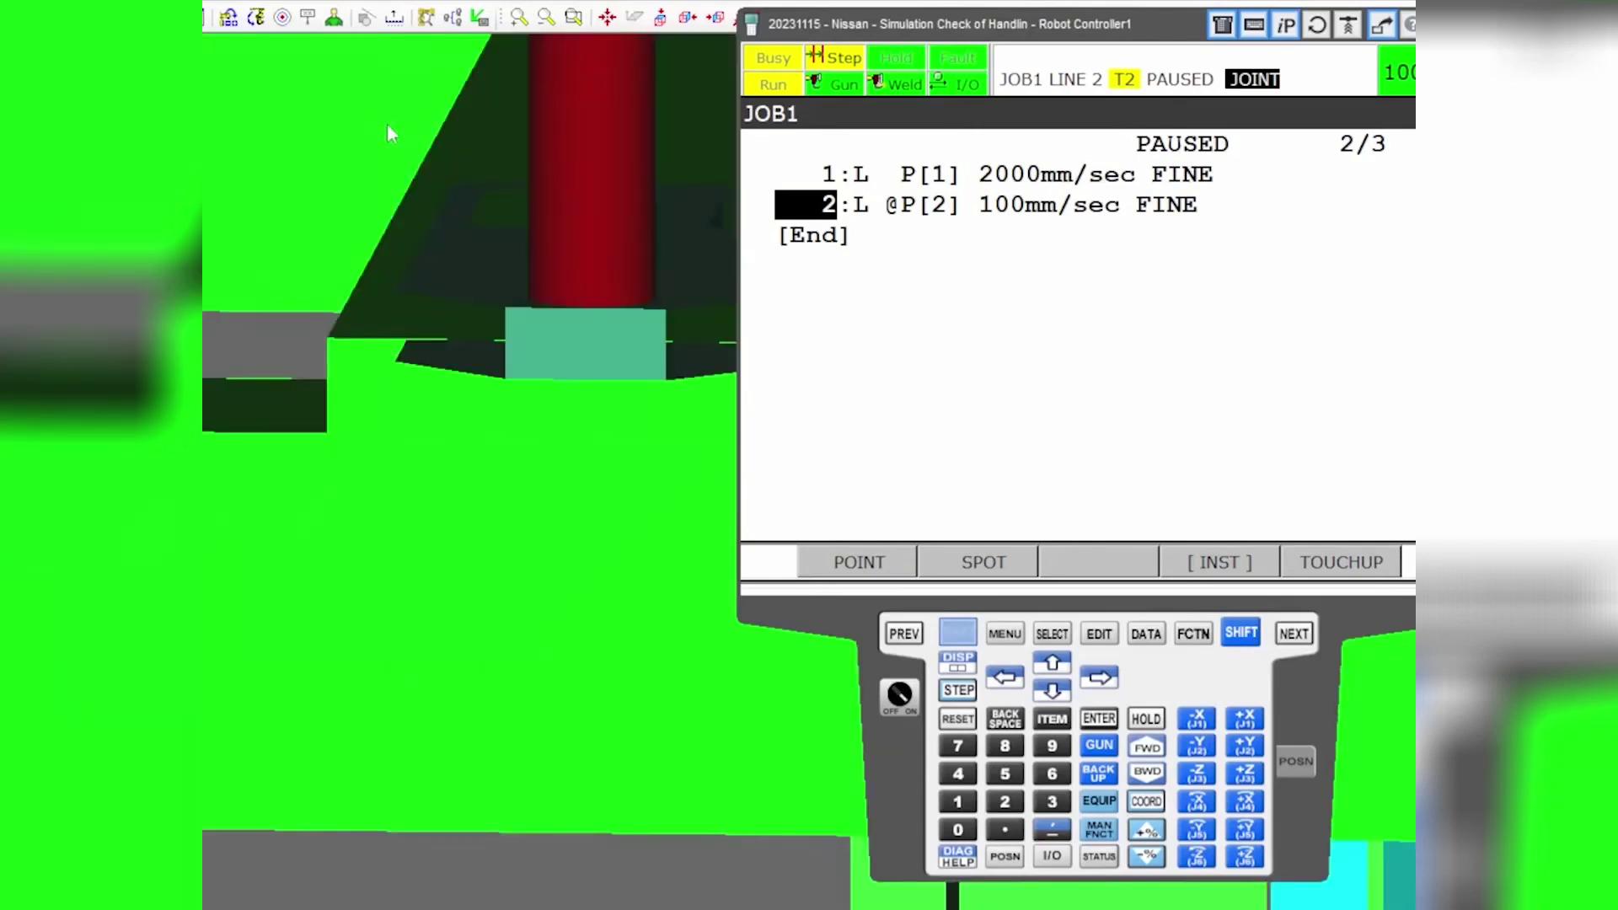
scroll(389, 132, down, 10)
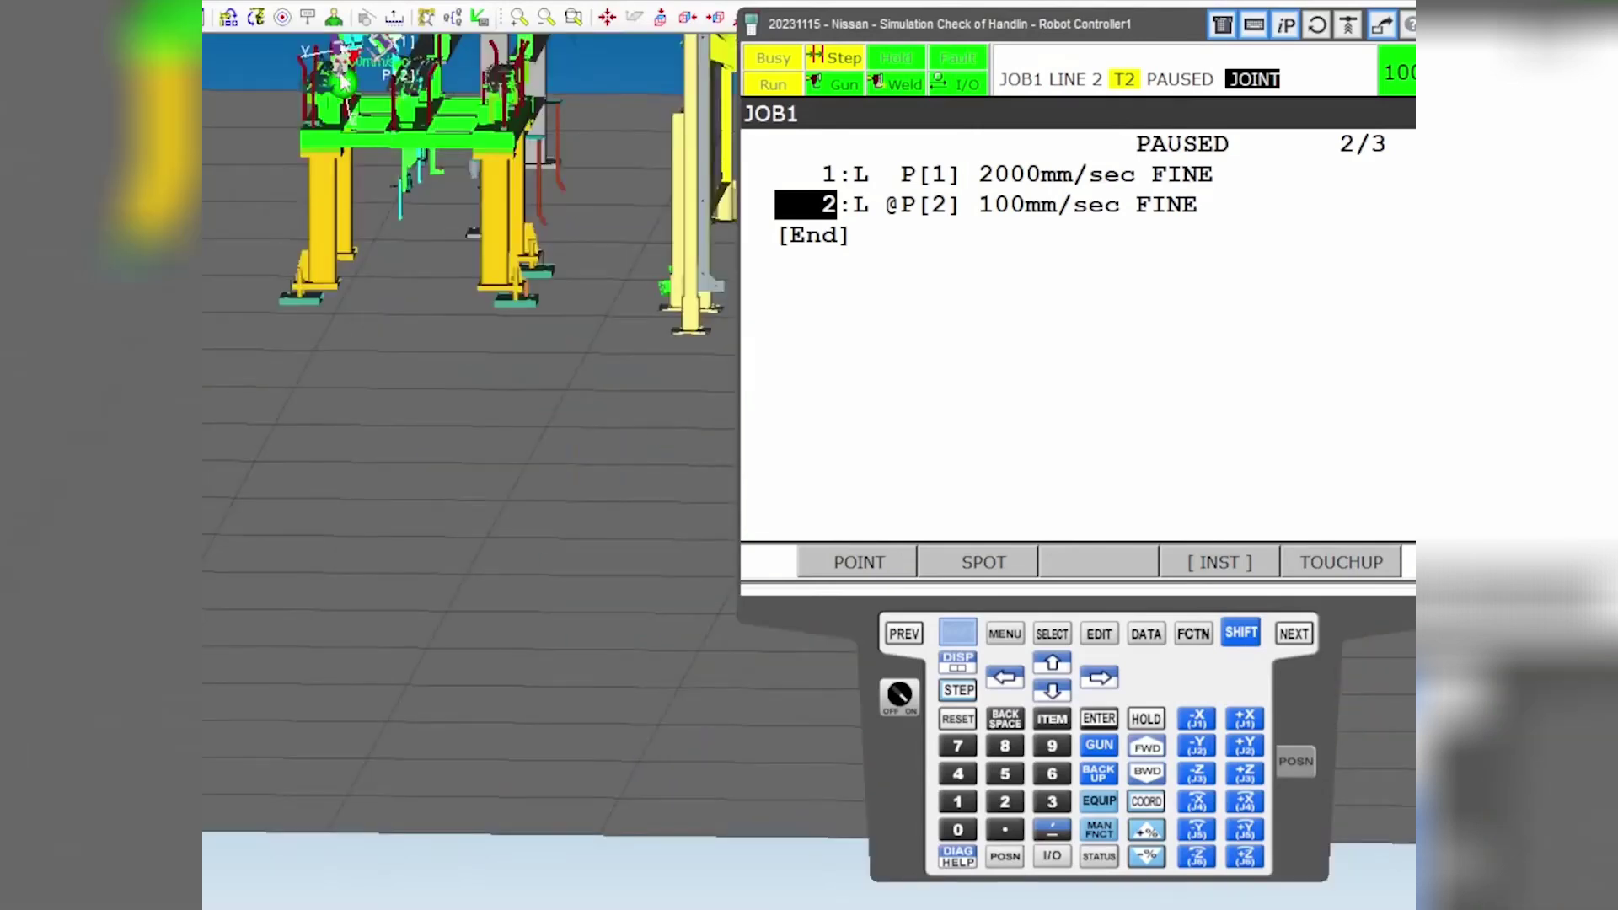
scroll(341, 78, up, 10)
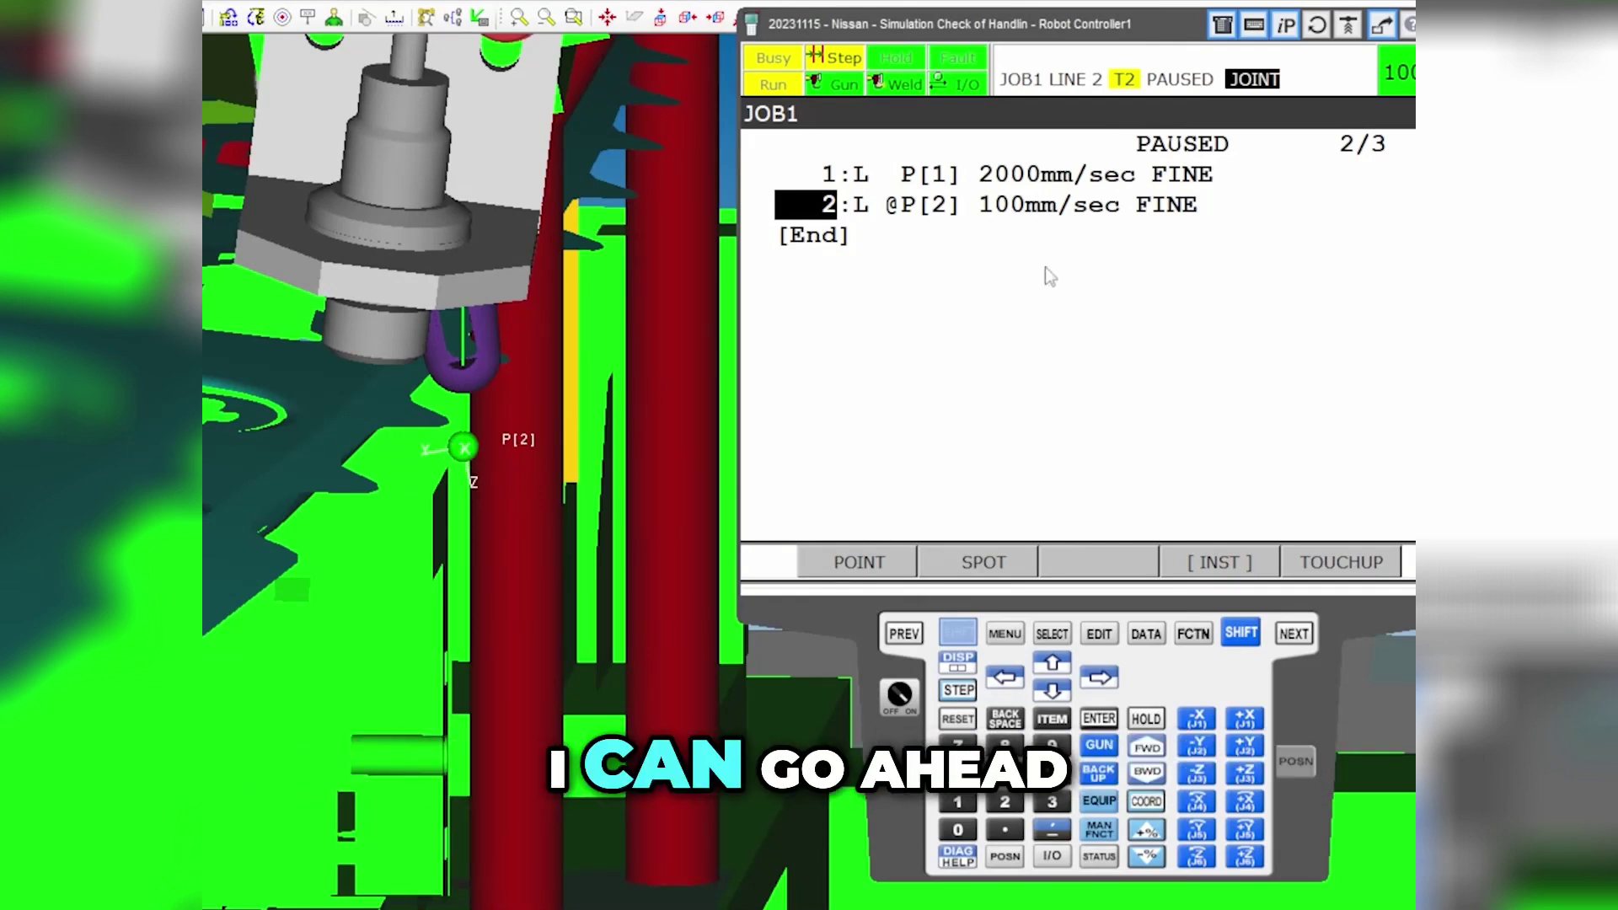
key(Right)
key(Right)
key(Right)
key(Right)
key(Right)
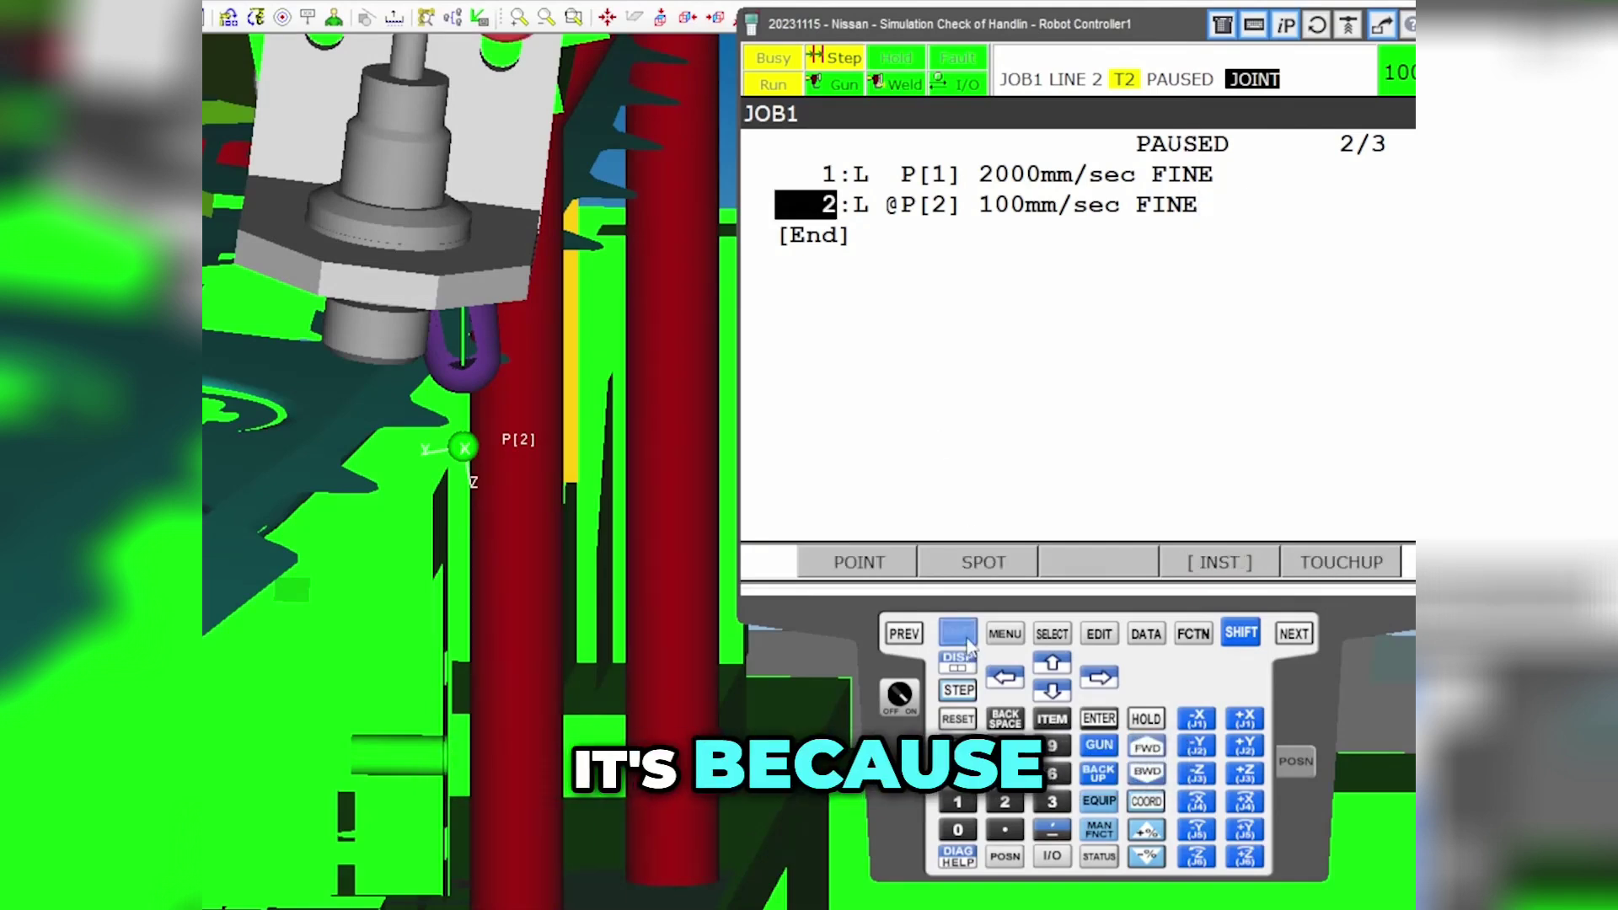
Move onto P[2] in line 2 and open its Position Detail with SHIFT+POSITION.
click(960, 634)
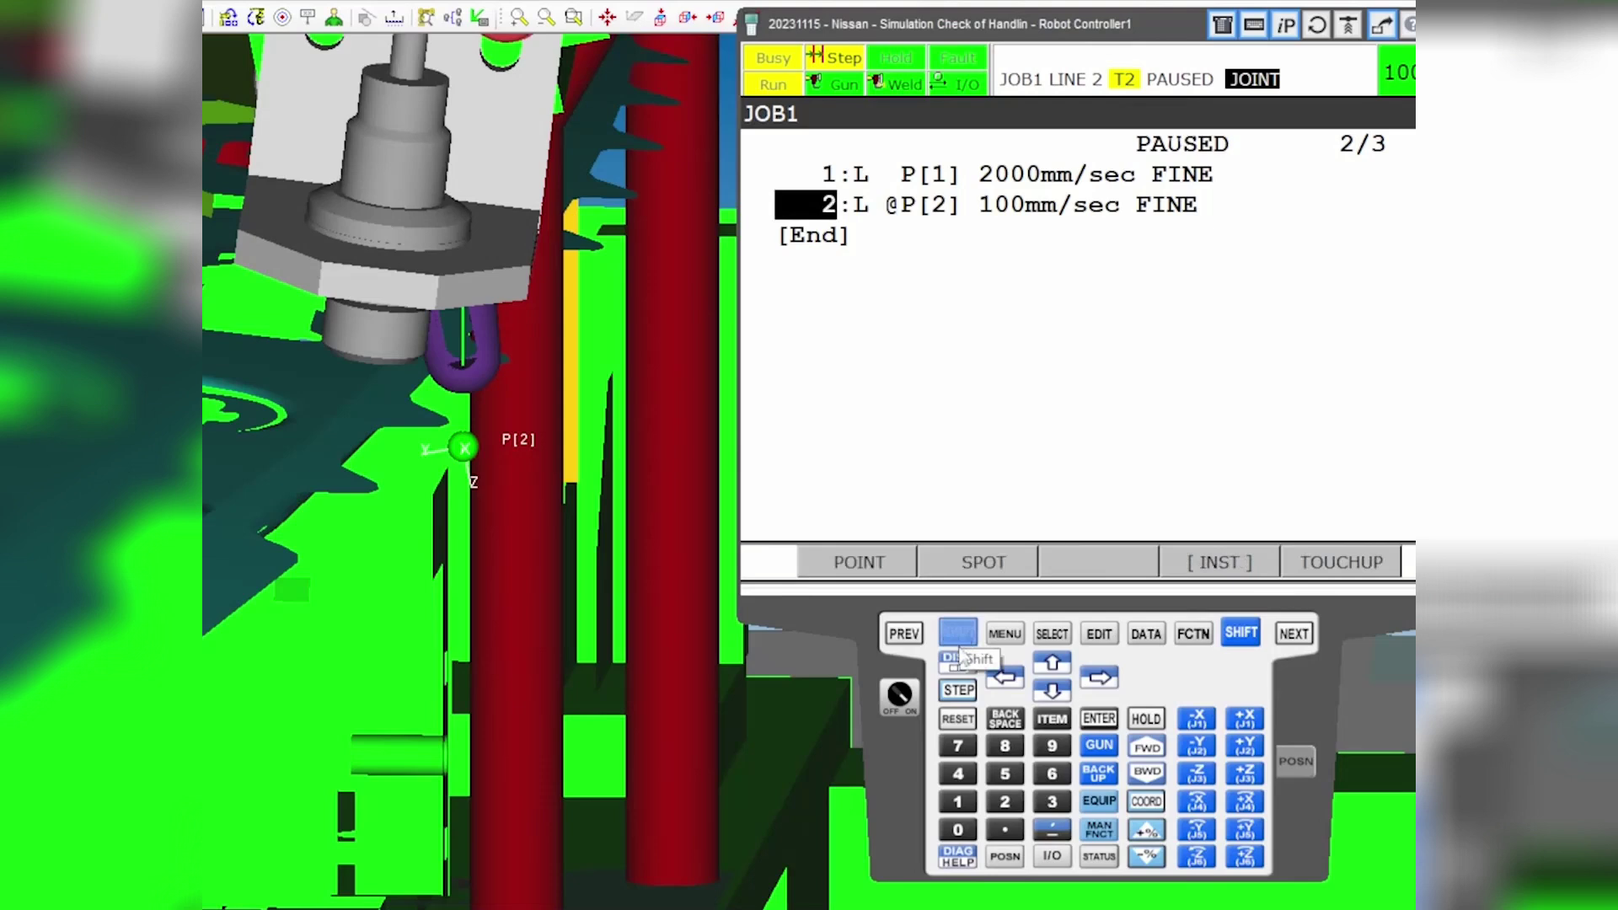
key(Right)
key(Right)
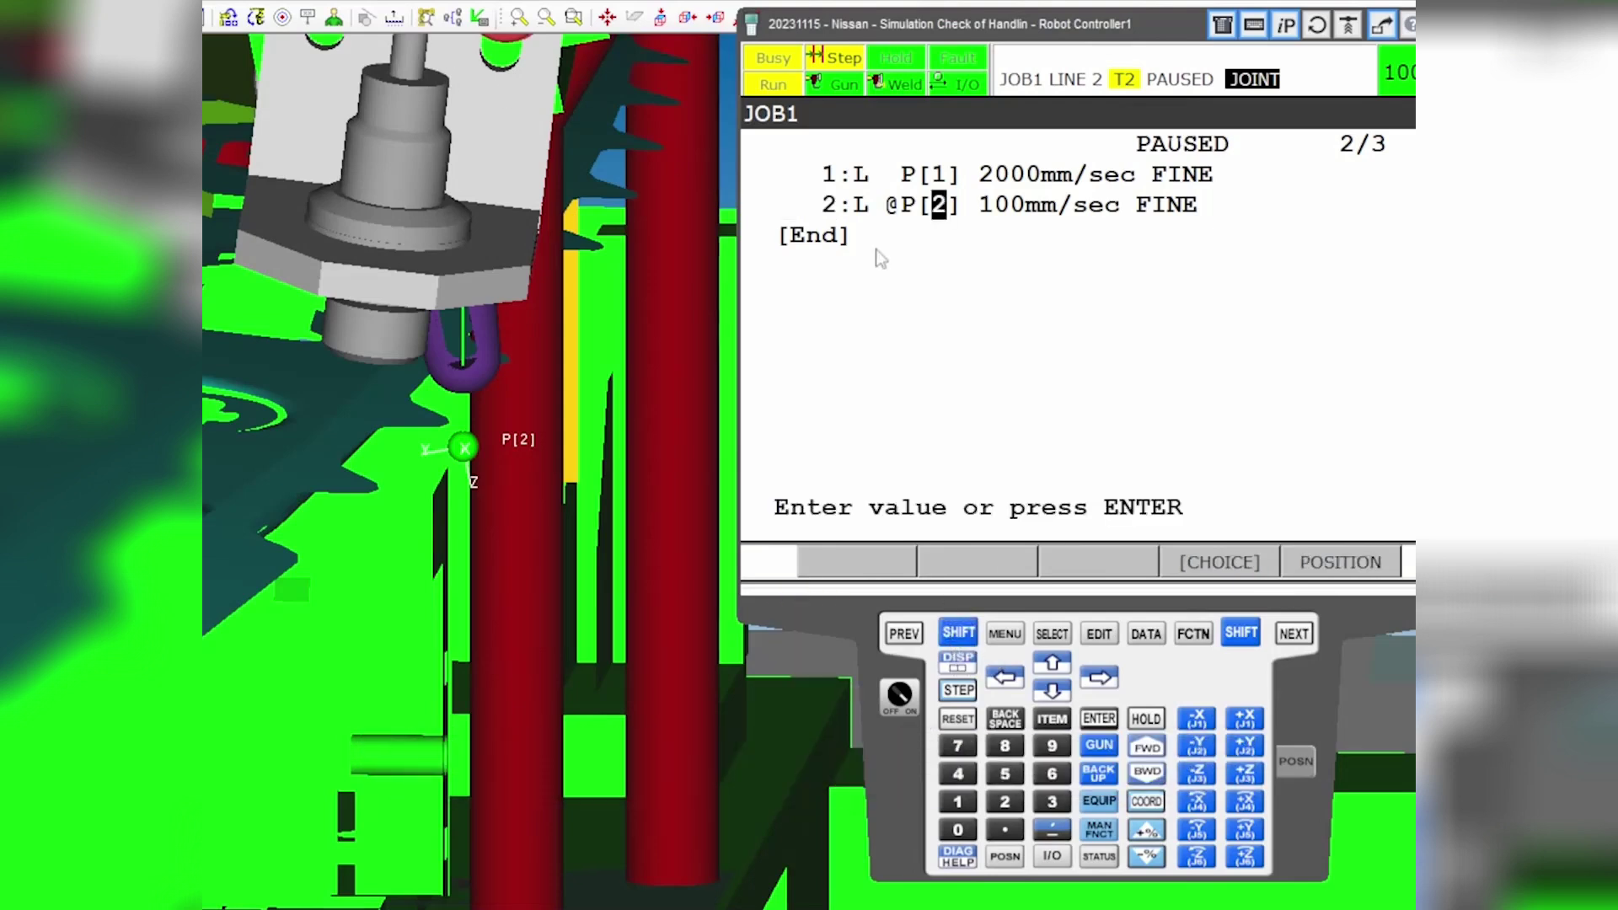
click(1340, 562)
scroll(575, 263, down, 10)
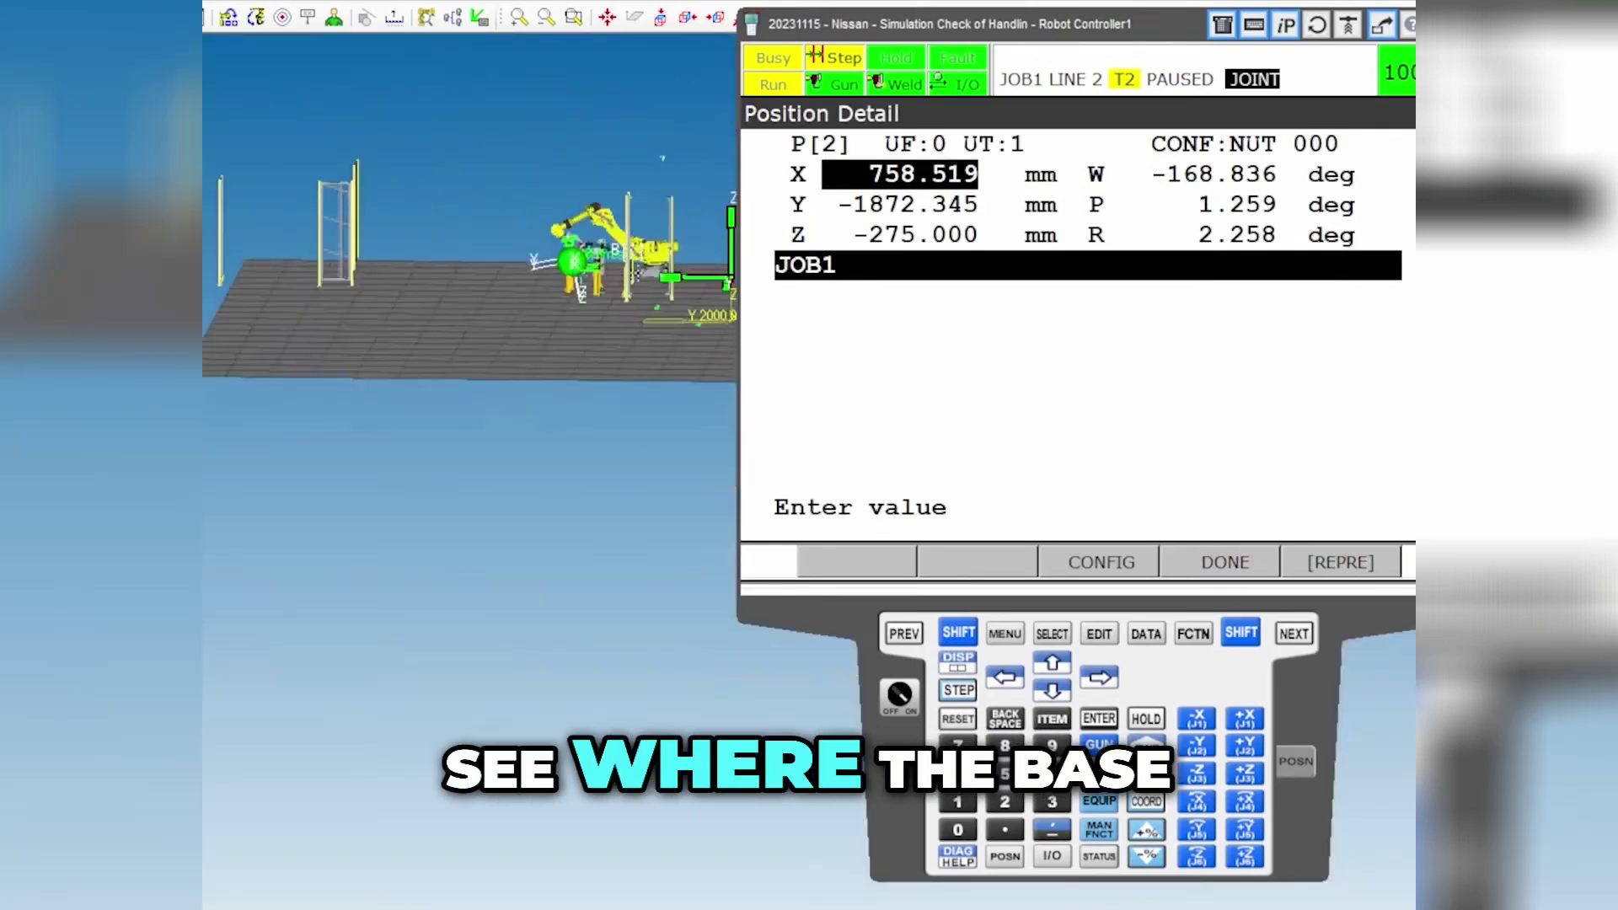
scroll(639, 272, up, 5)
scroll(699, 254, down, 3)
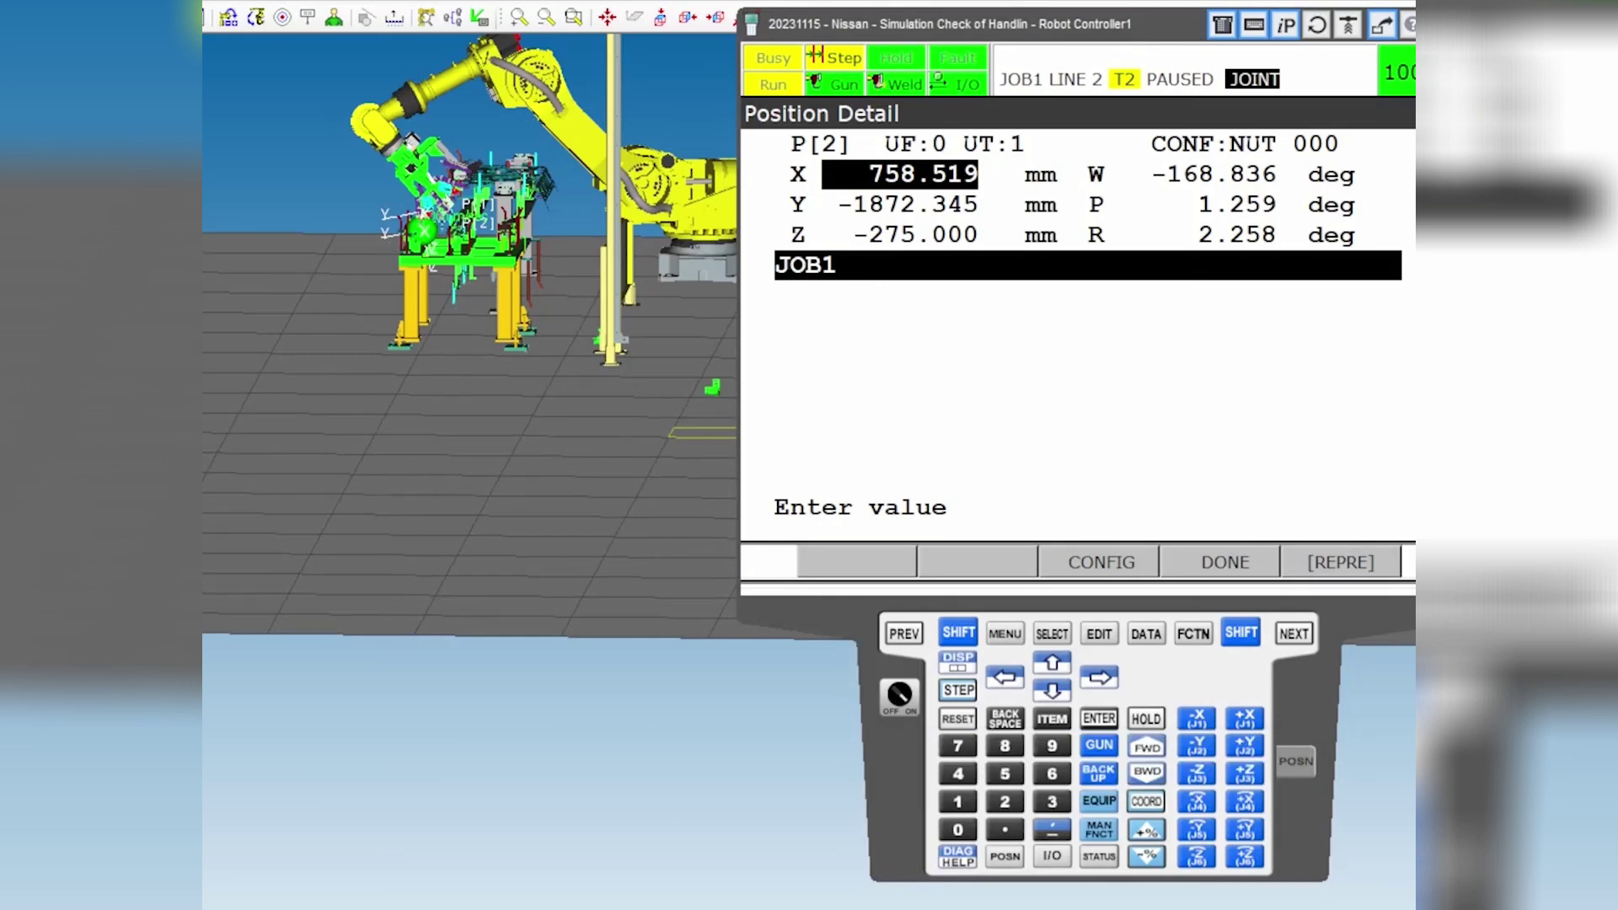
scroll(497, 221, up, 5)
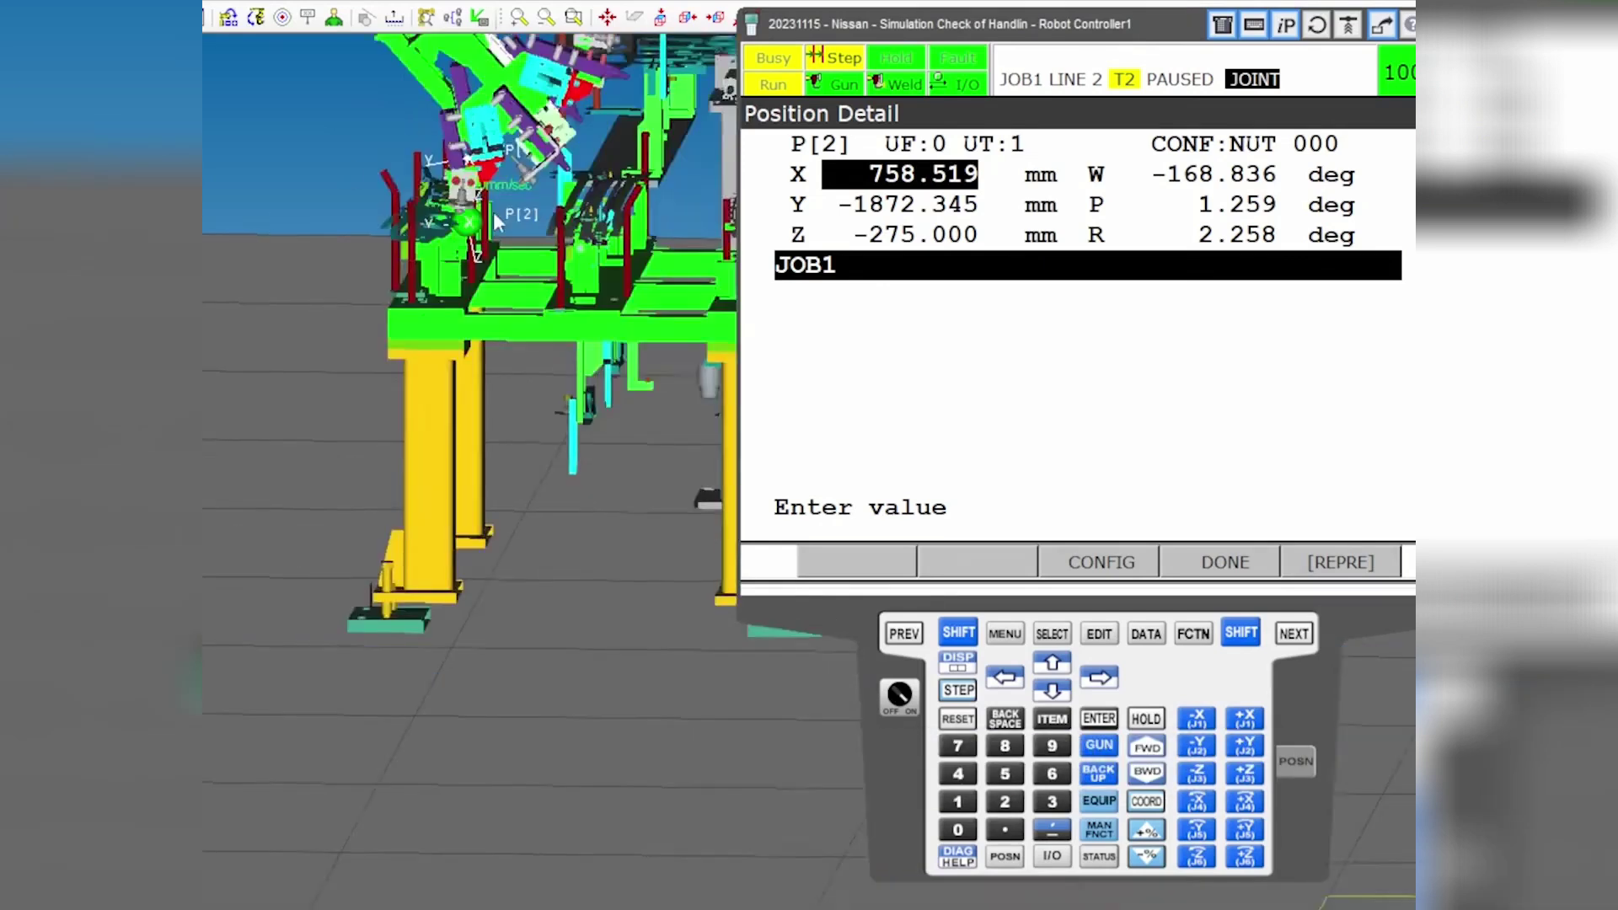
scroll(497, 220, up, 2)
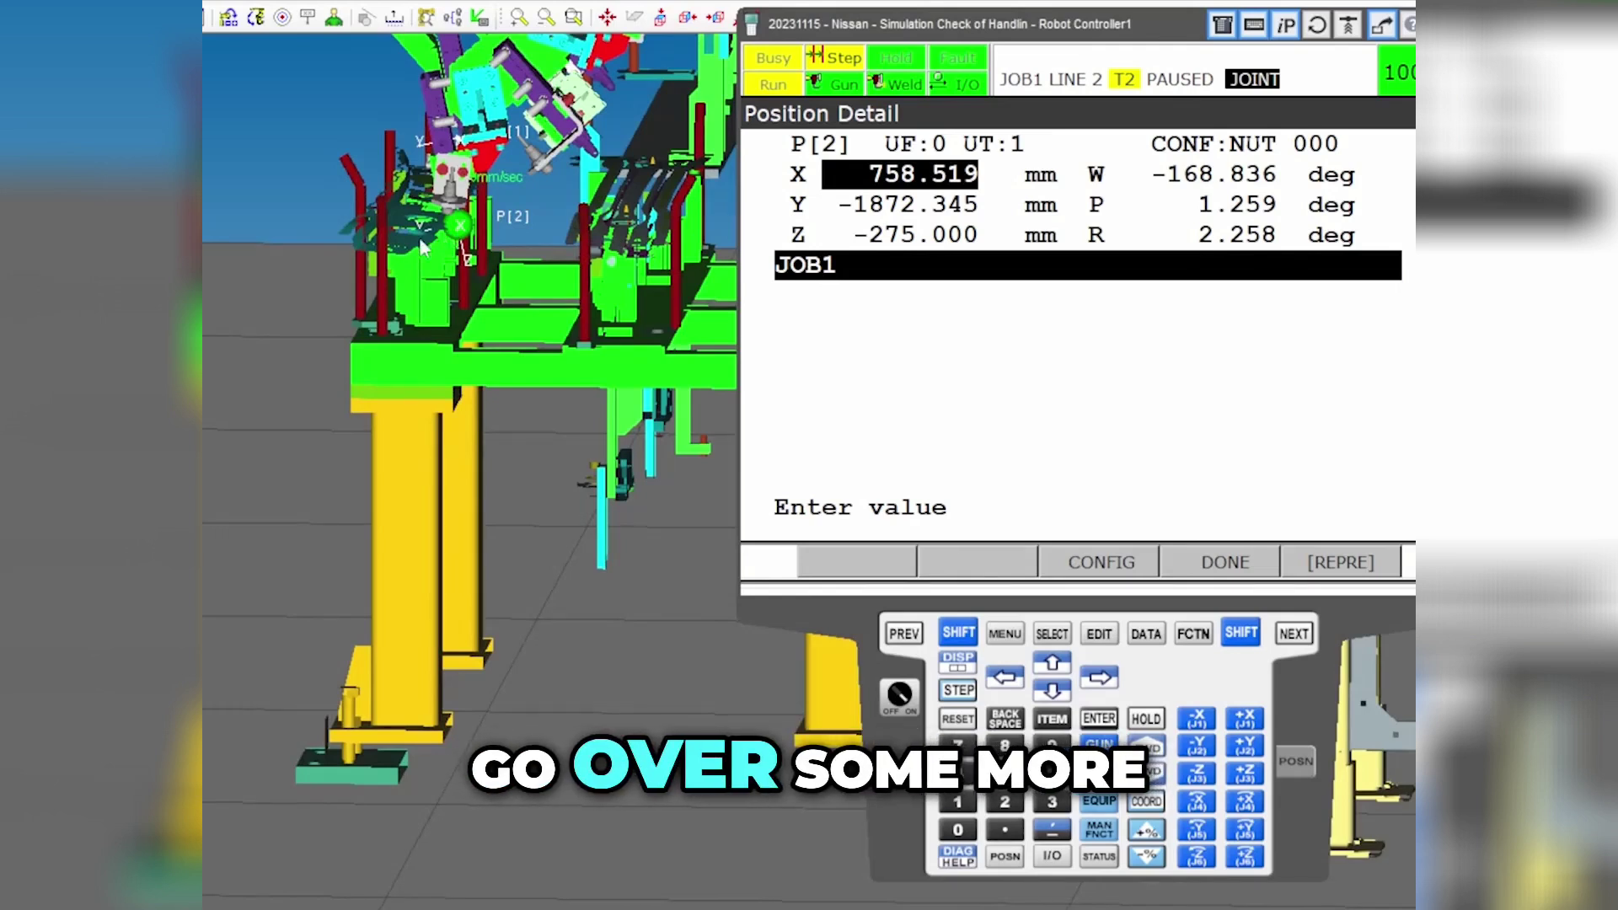
scroll(422, 232, up, 10)
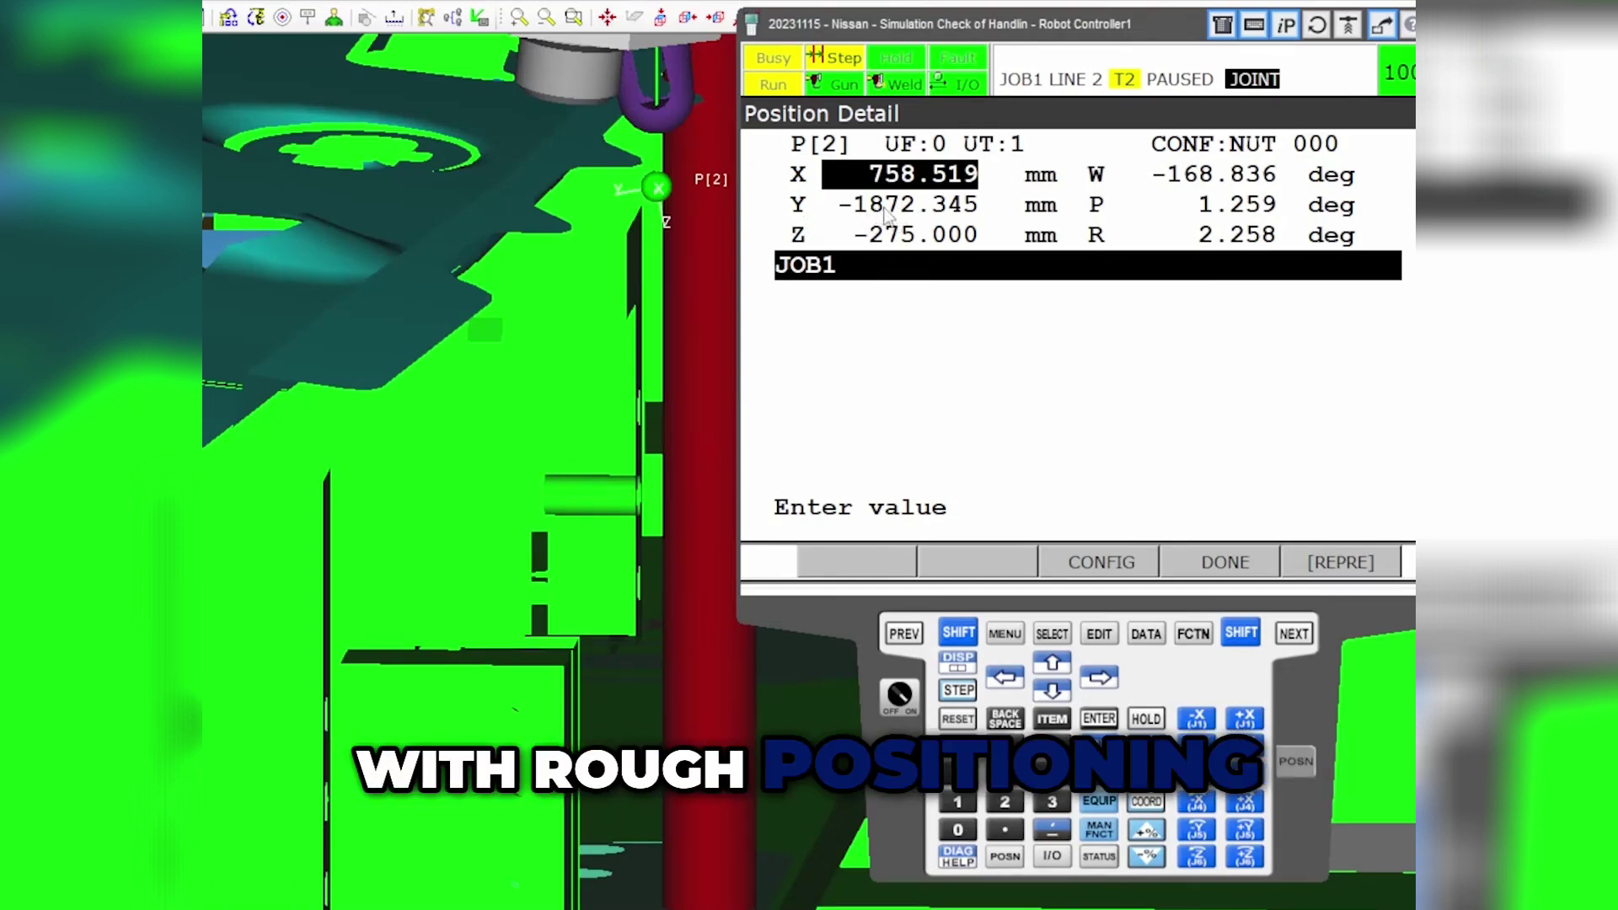
Type -1950 into P[2]'s Y field and exit back to the JOB1 listing.
click(906, 205)
text(-1)
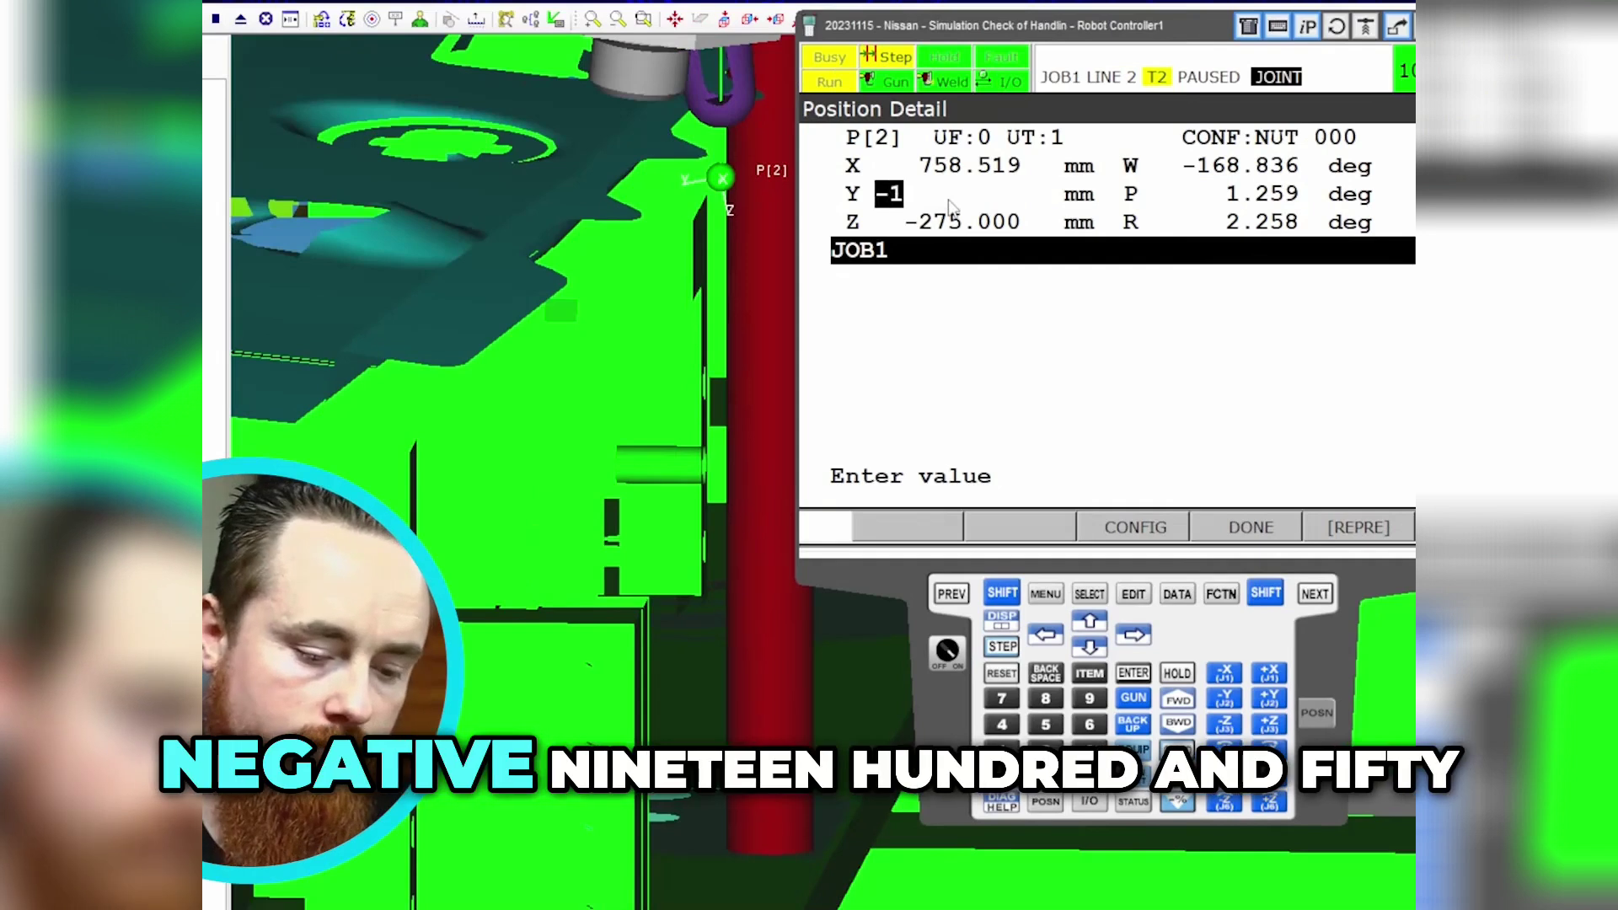
text(950)
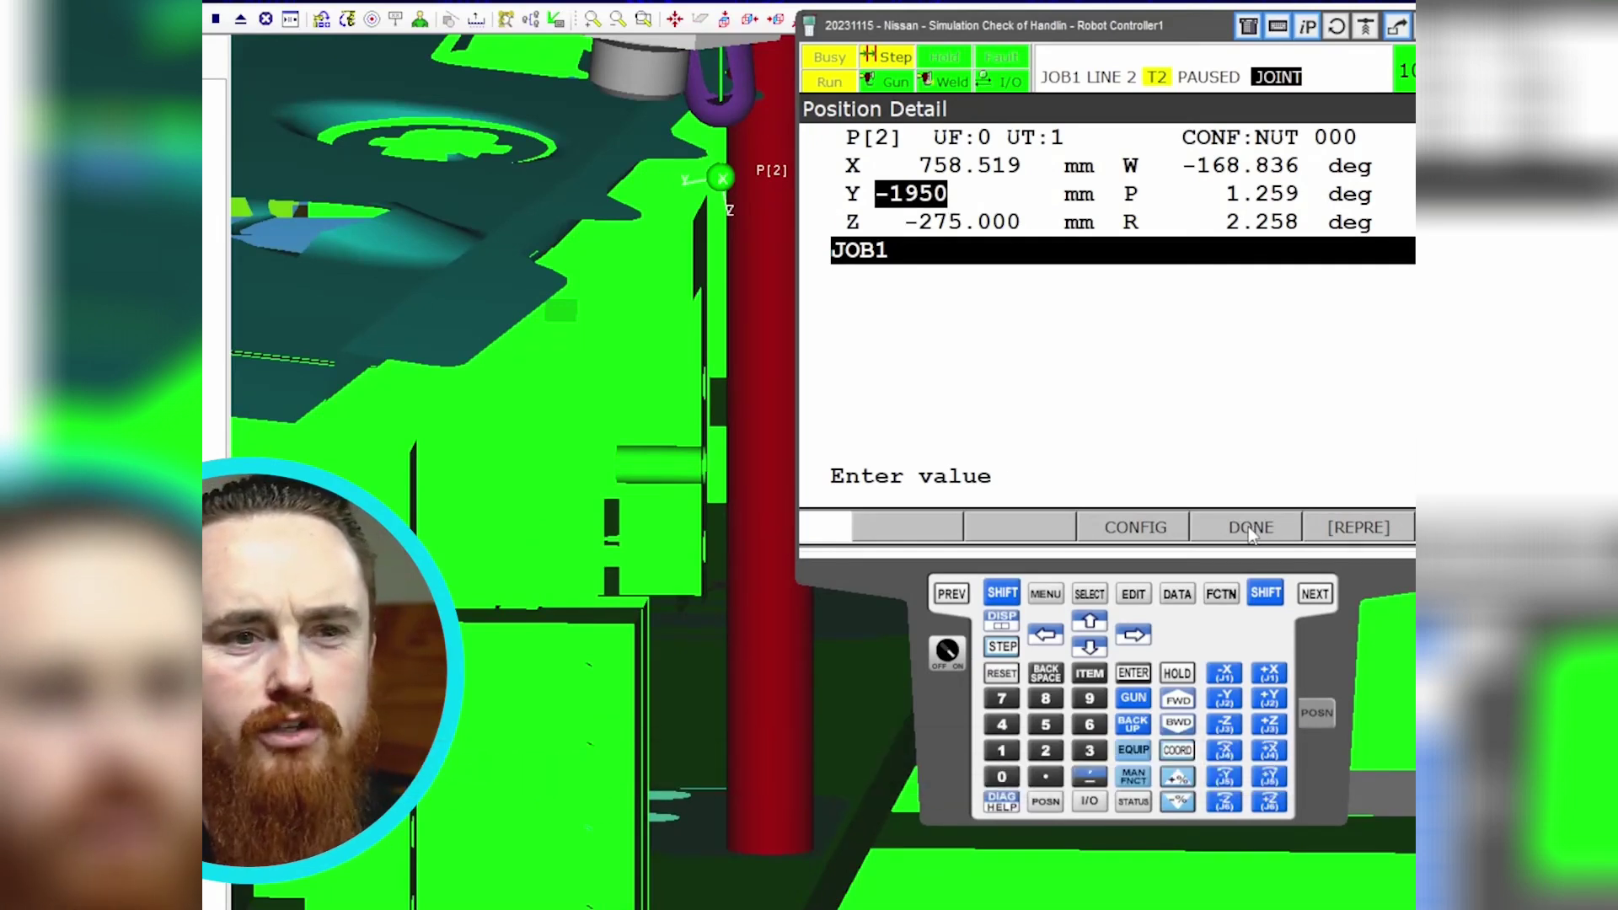
click(1251, 527)
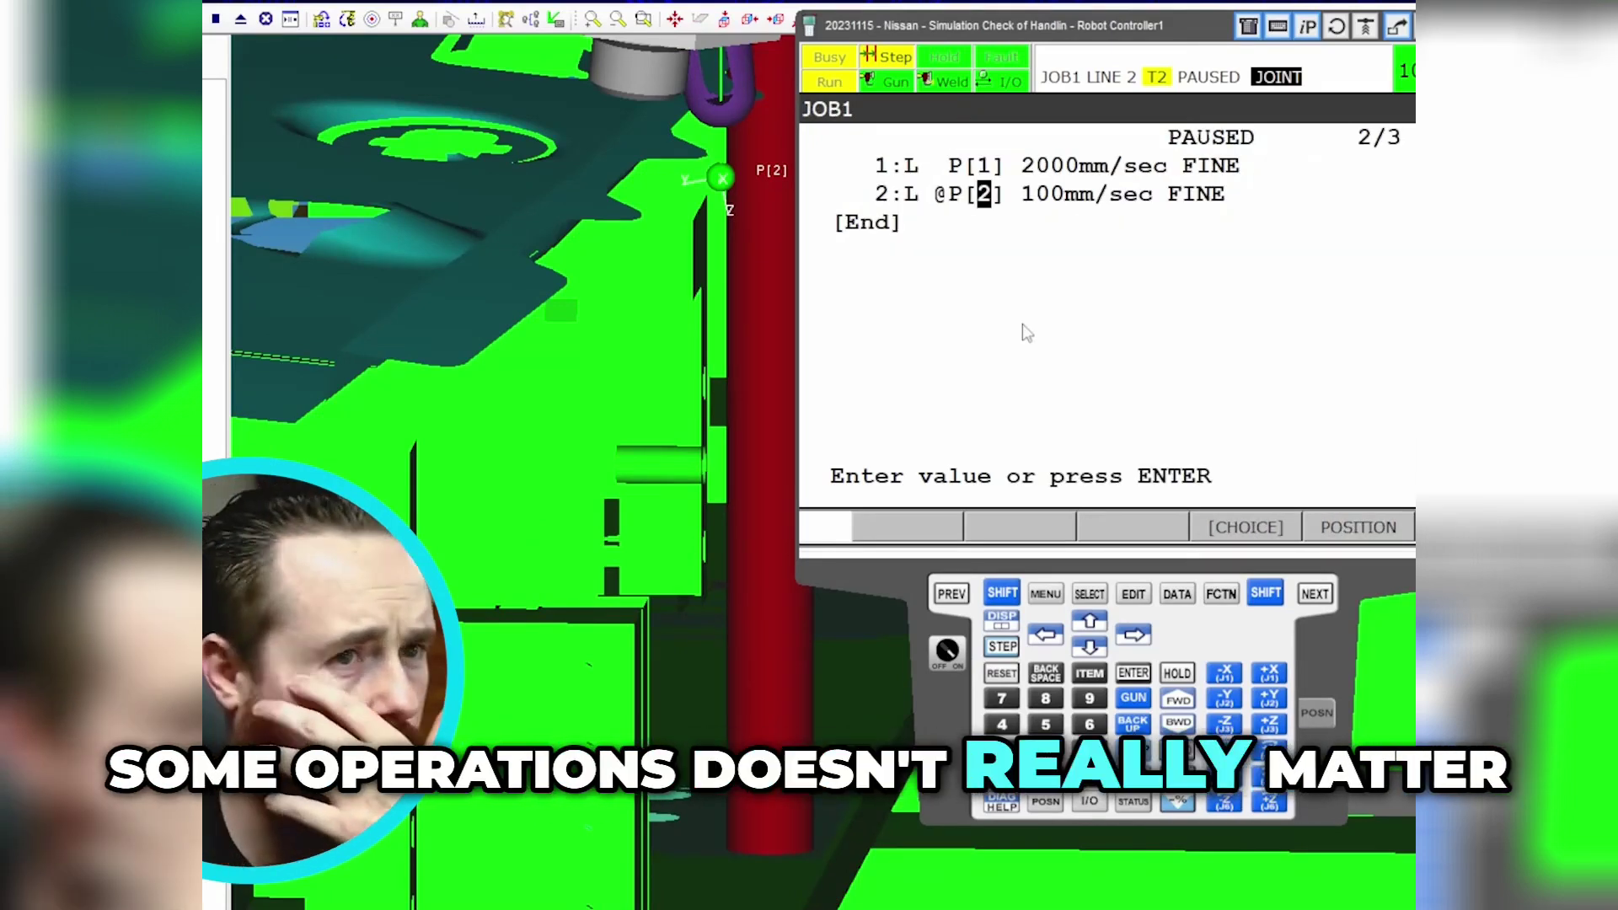
Reopen P[2], re-enter Y as -1950, commit it and return to JOB1 with DONE.
click(1358, 527)
click(950, 203)
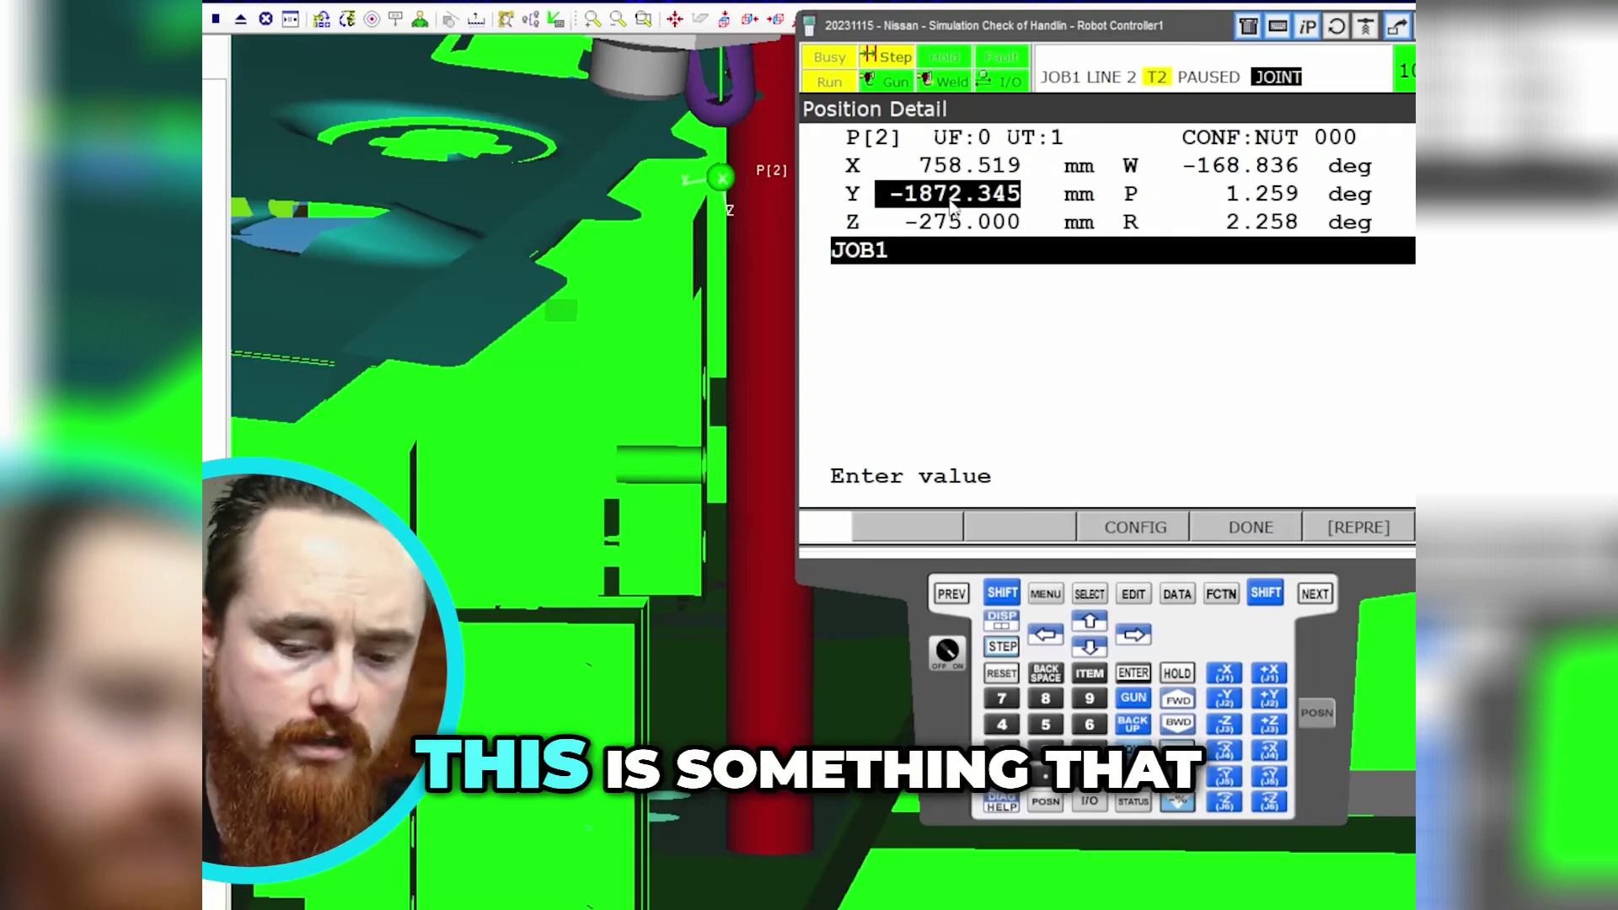
text(-)
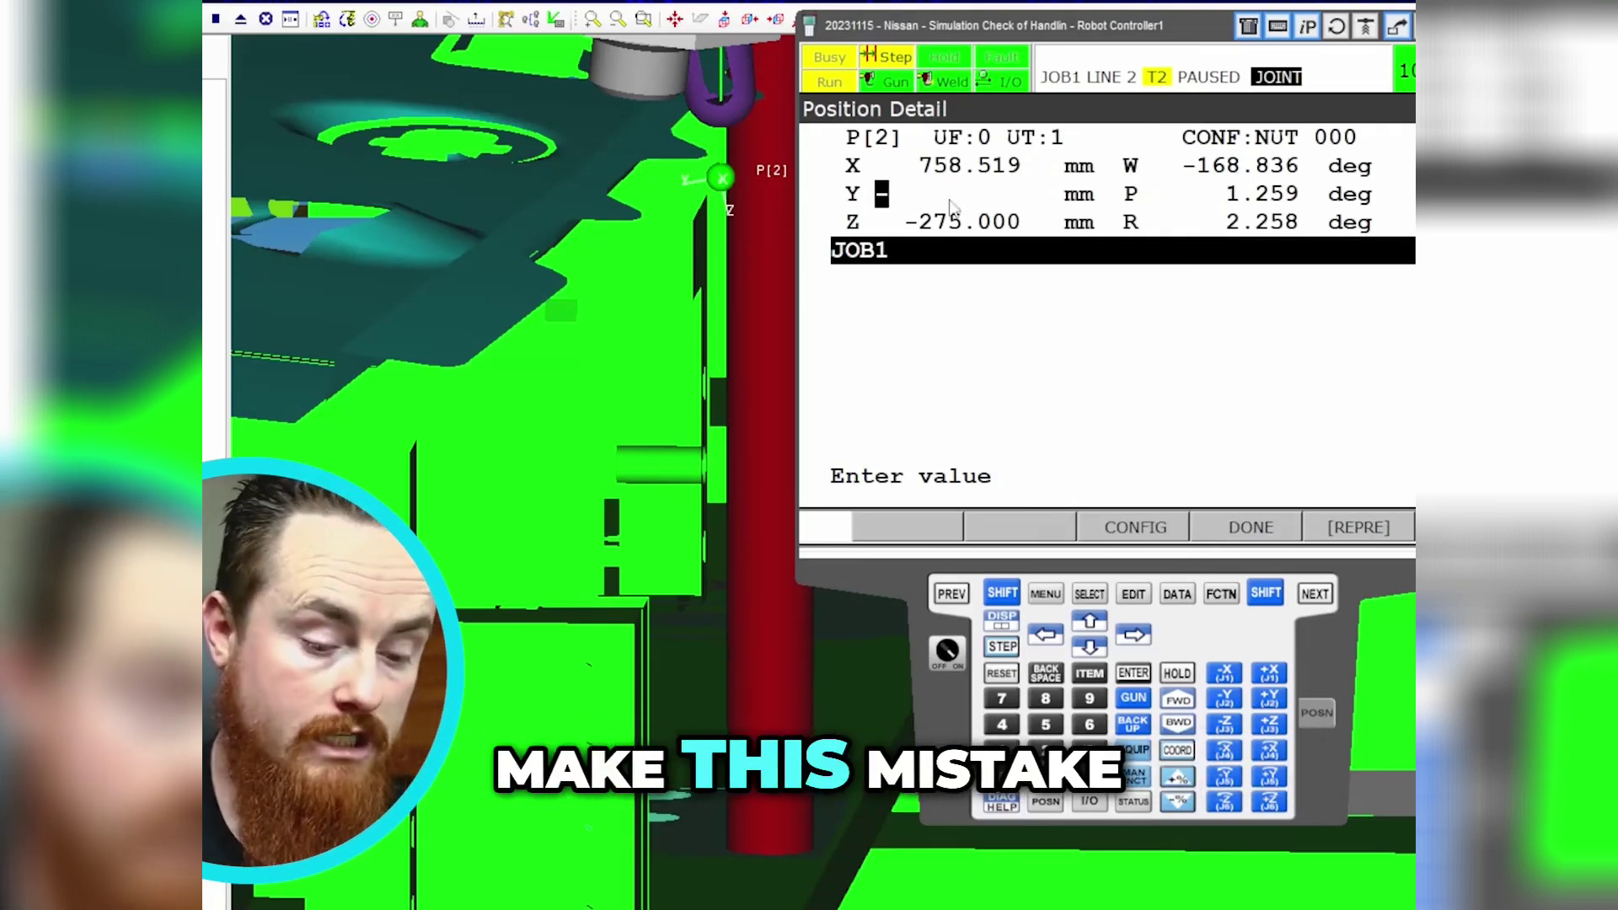
text(18)
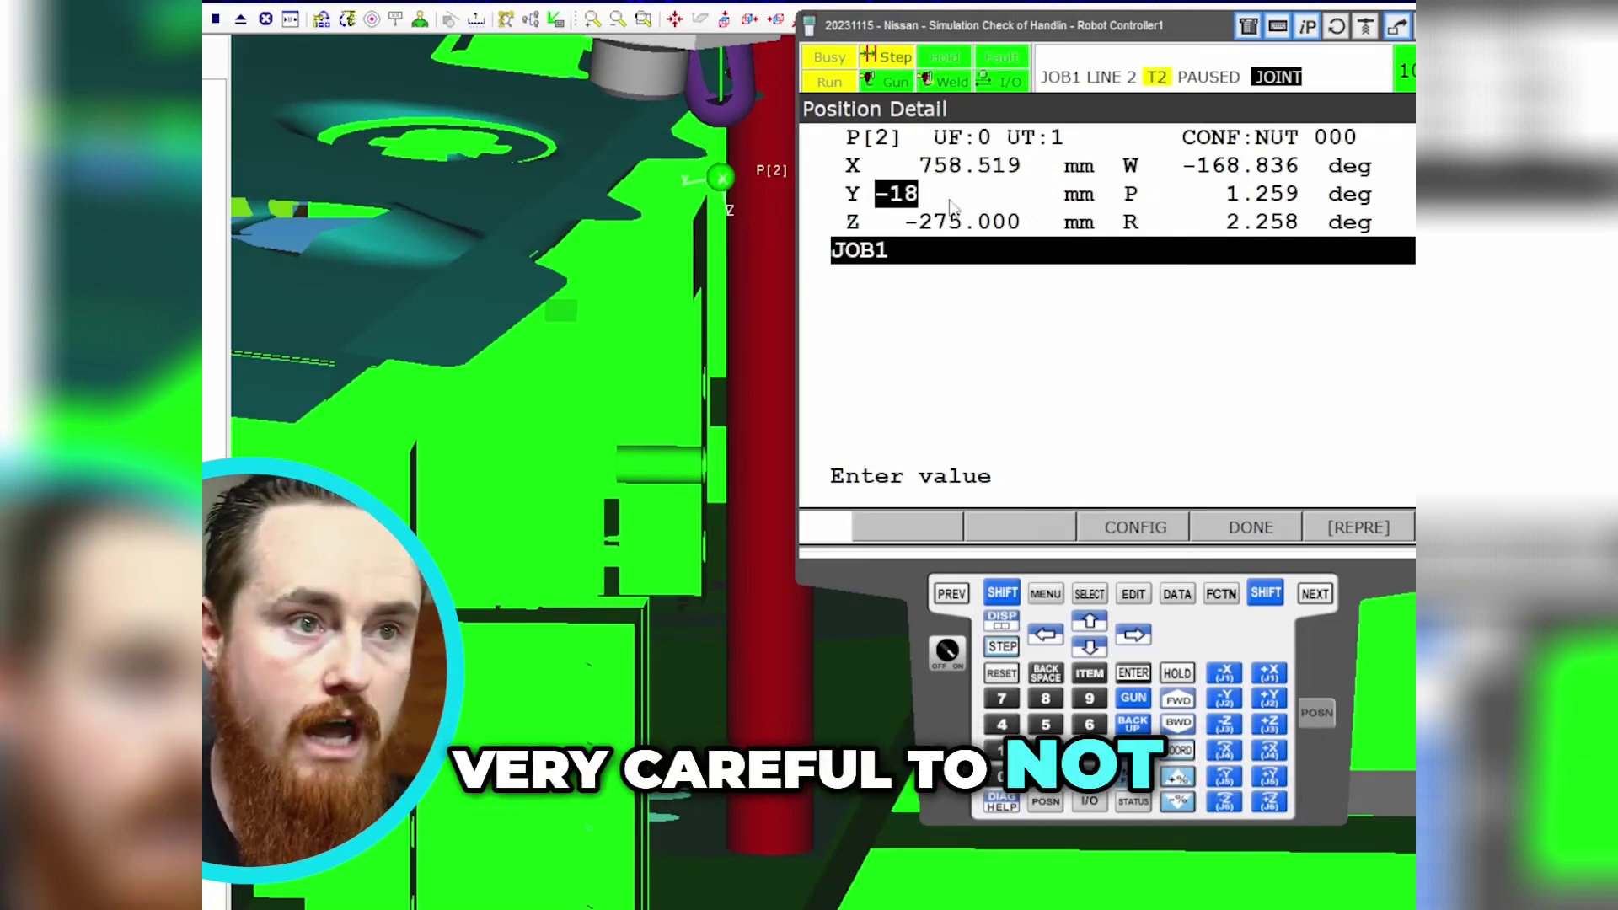
key(BackSpace)
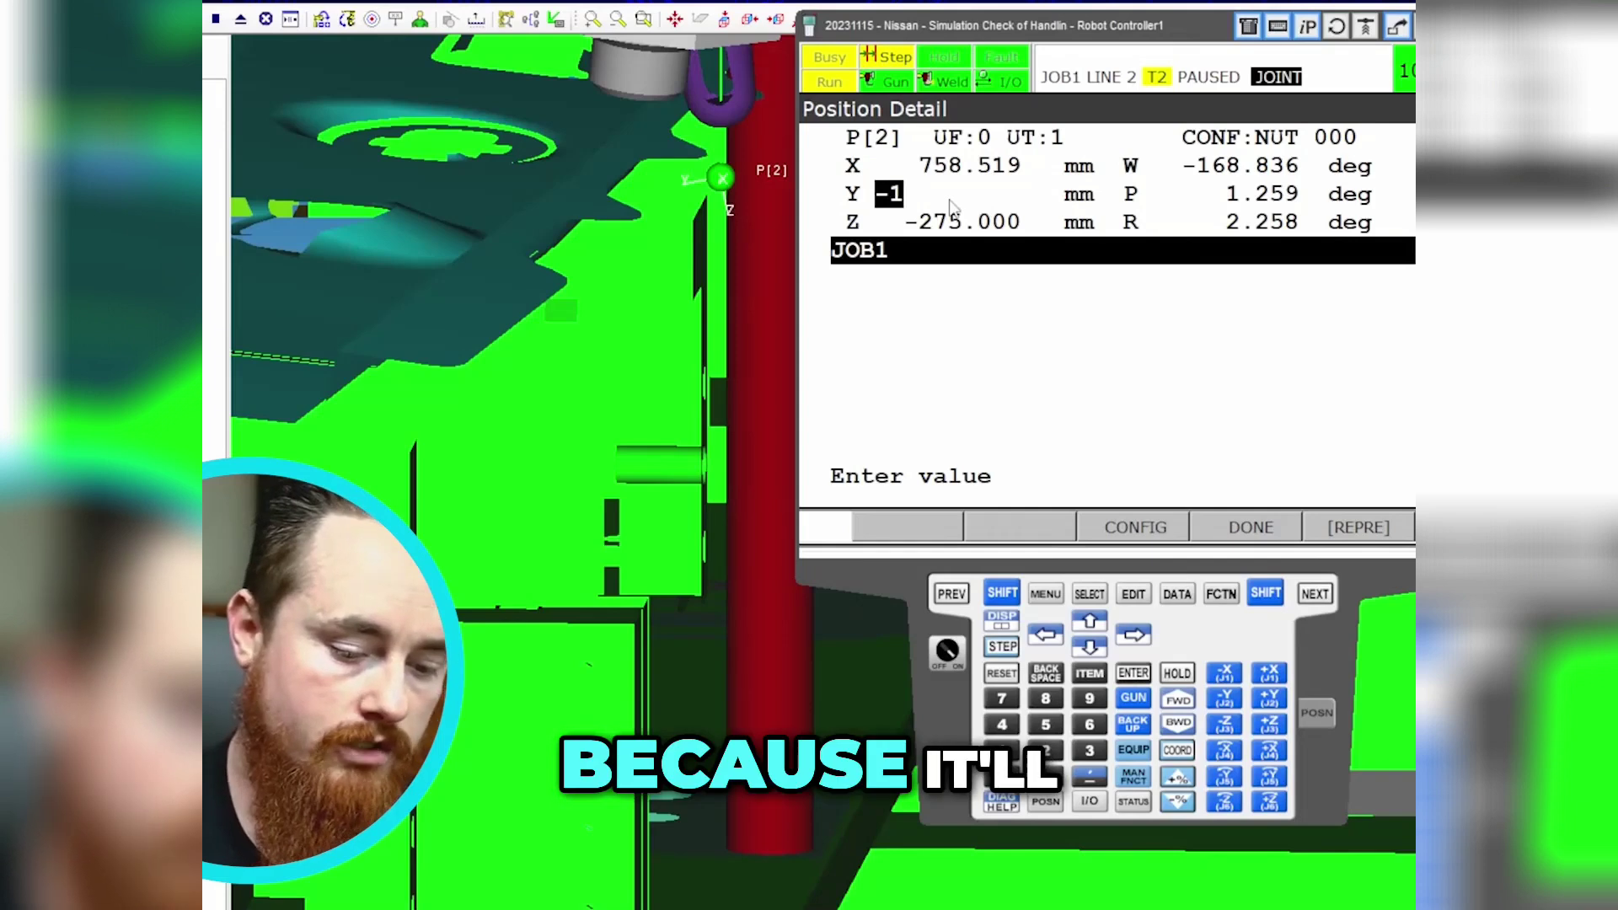
text(97)
key(BackSpace)
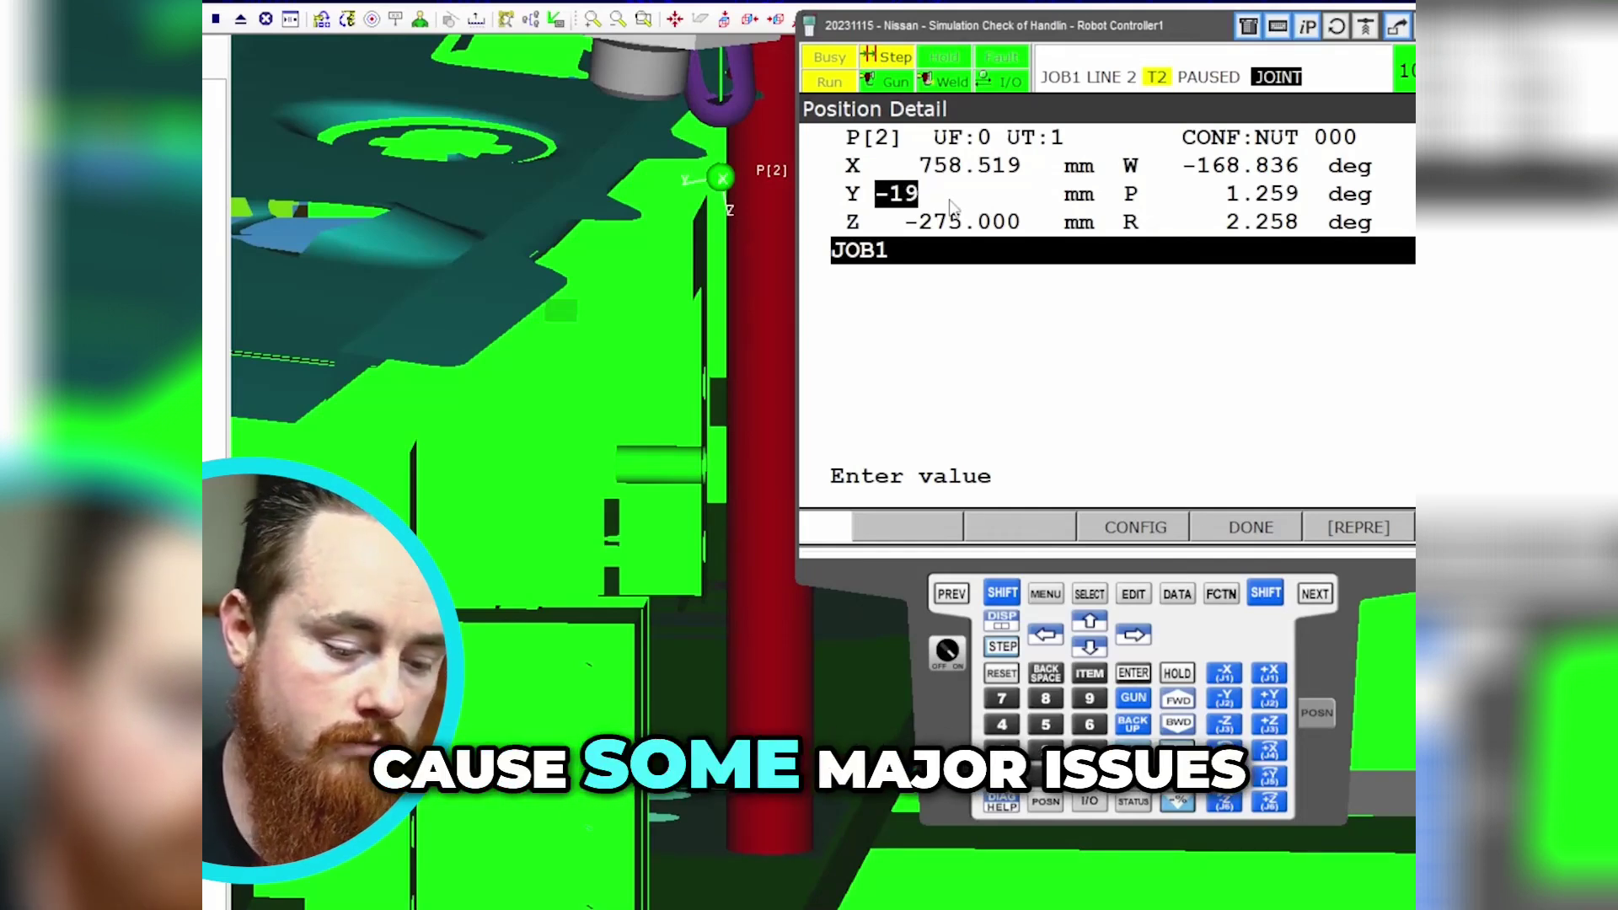
text(50)
key(Return)
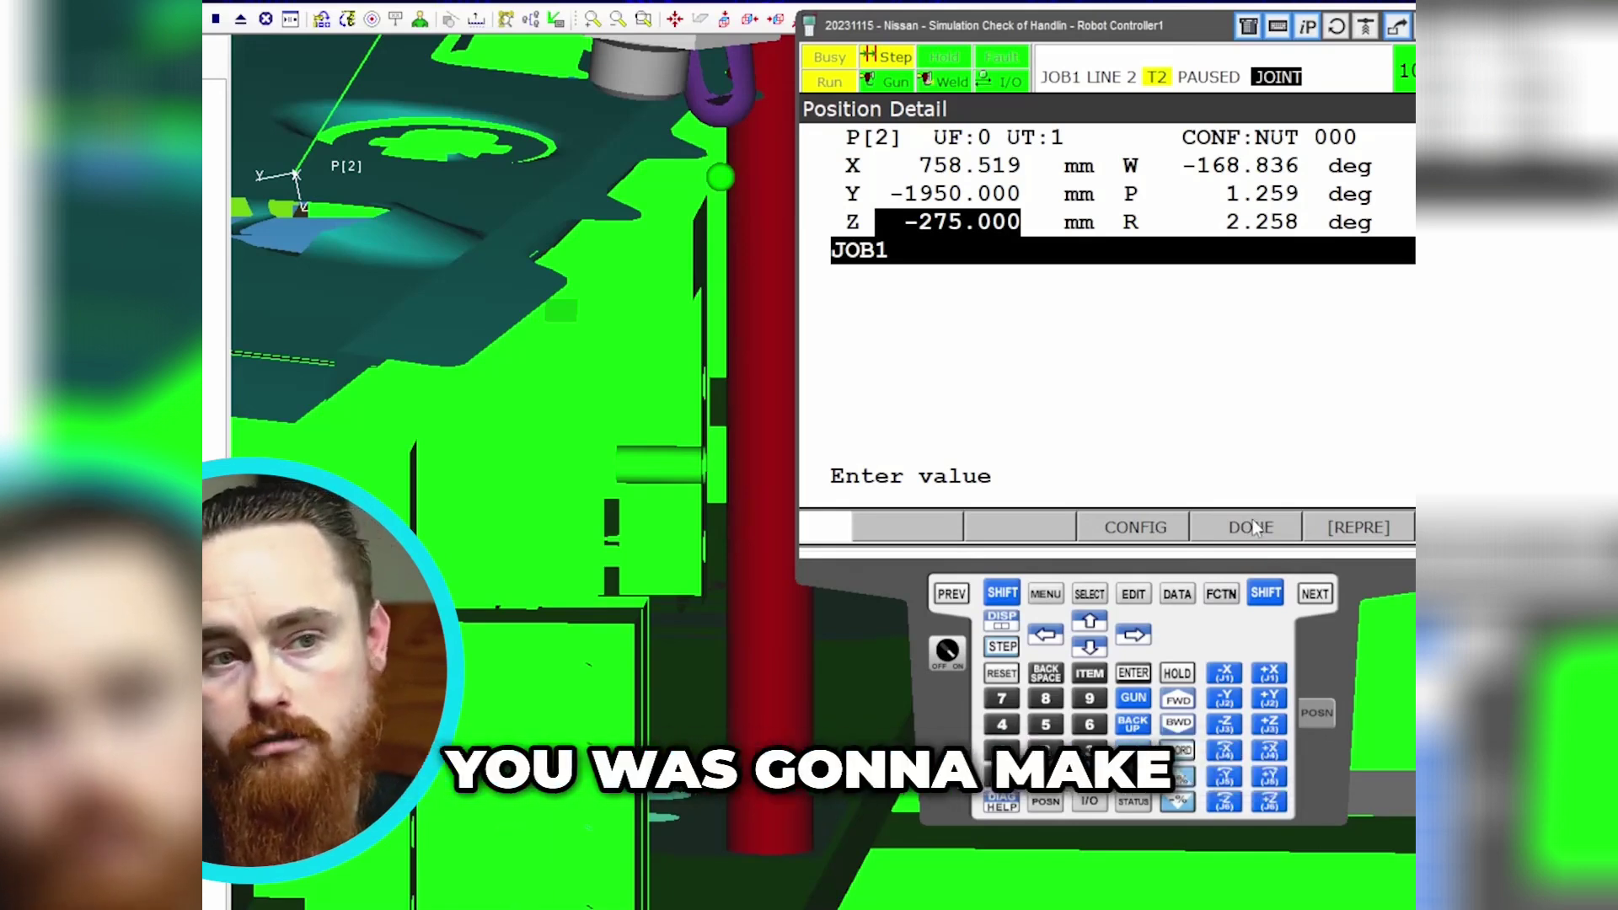
click(1251, 528)
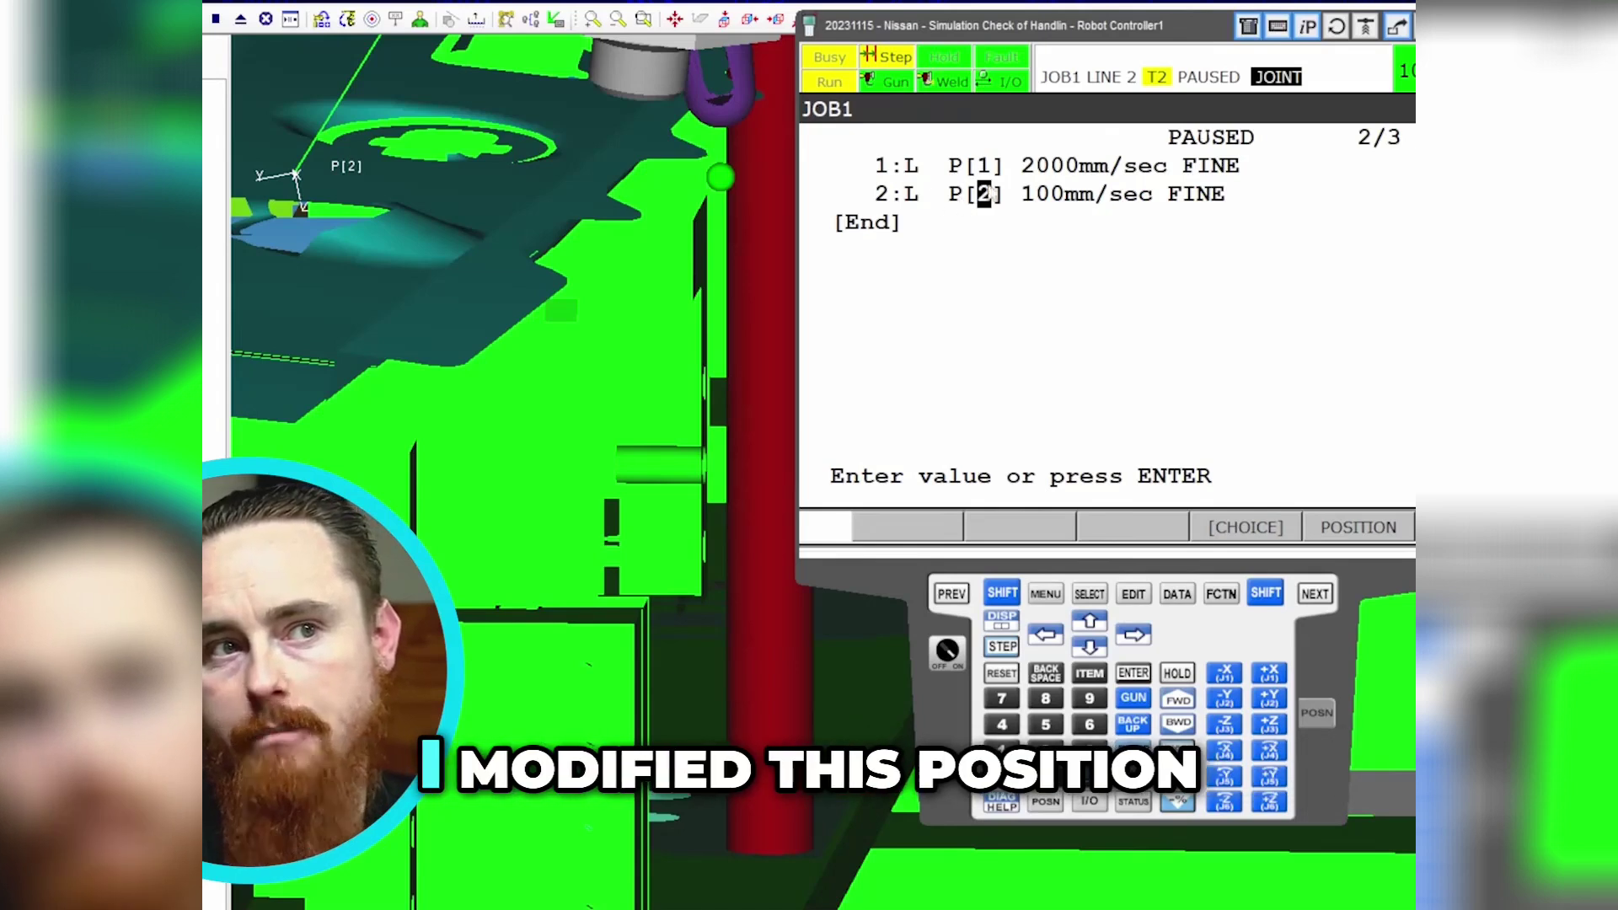
Step JOB1 forward from line 2, then abort all programs via FCTN.
click(880, 195)
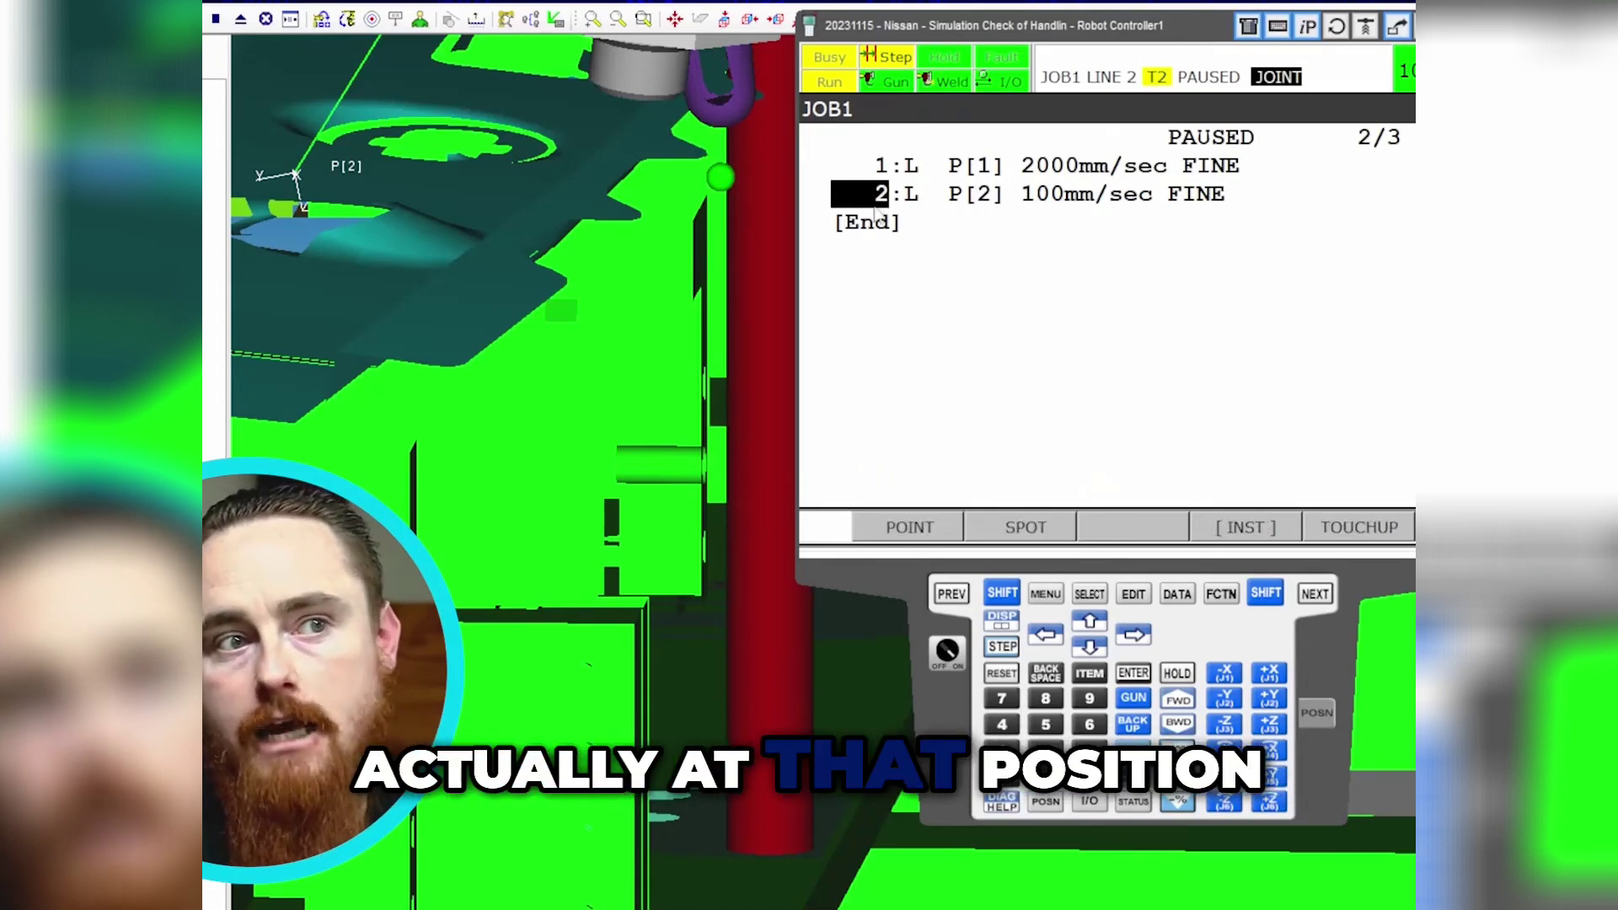
click(1000, 592)
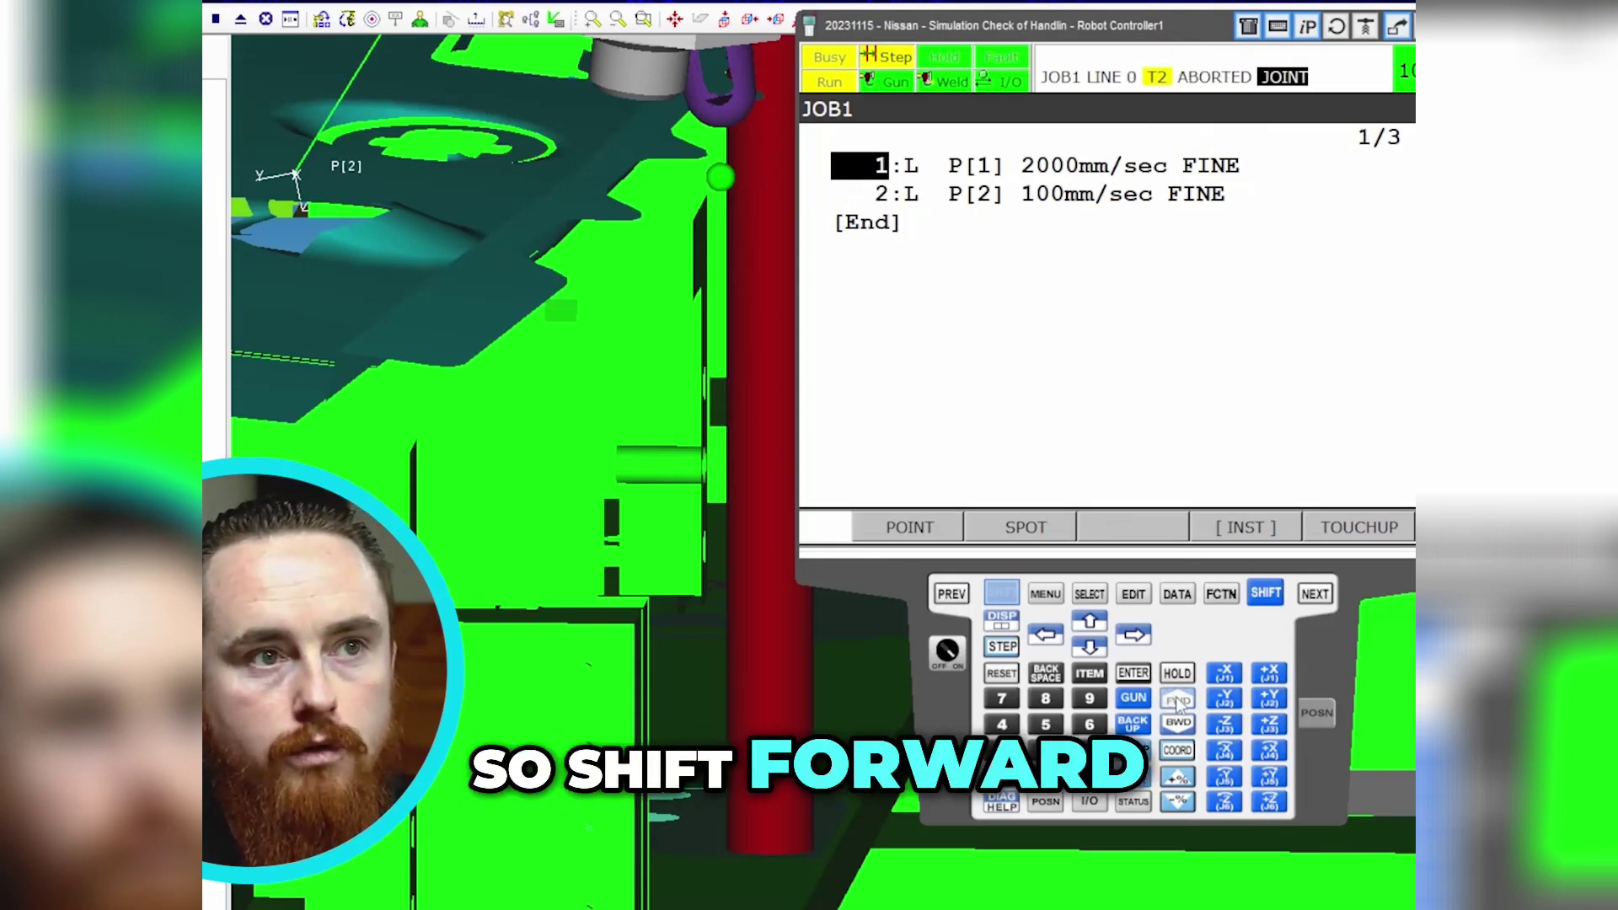
click(1178, 701)
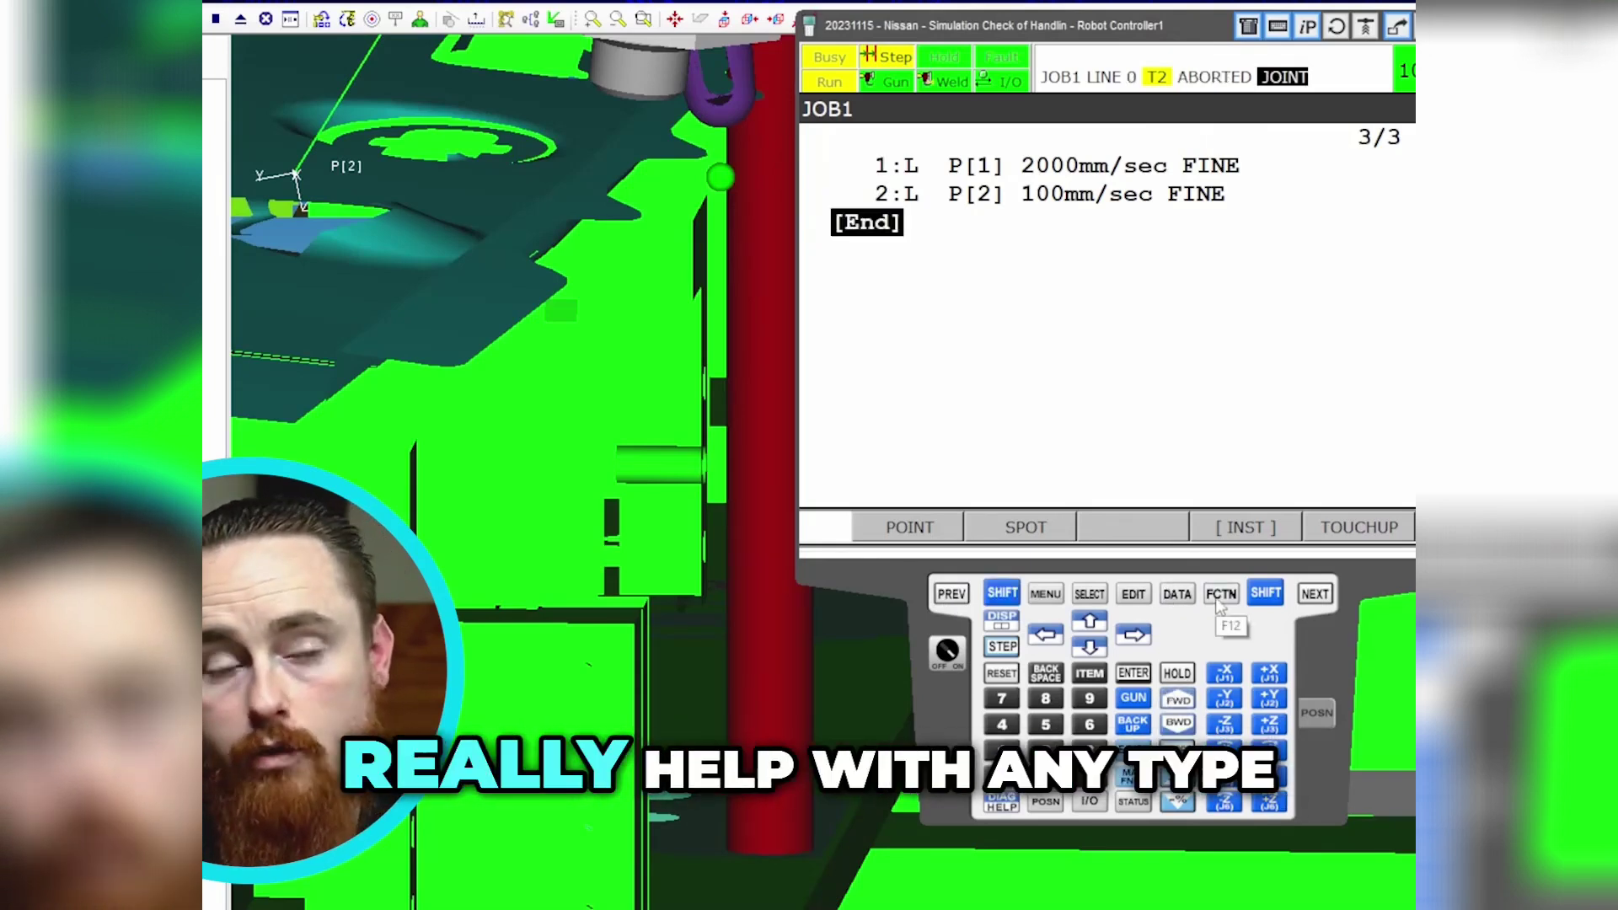
click(1218, 600)
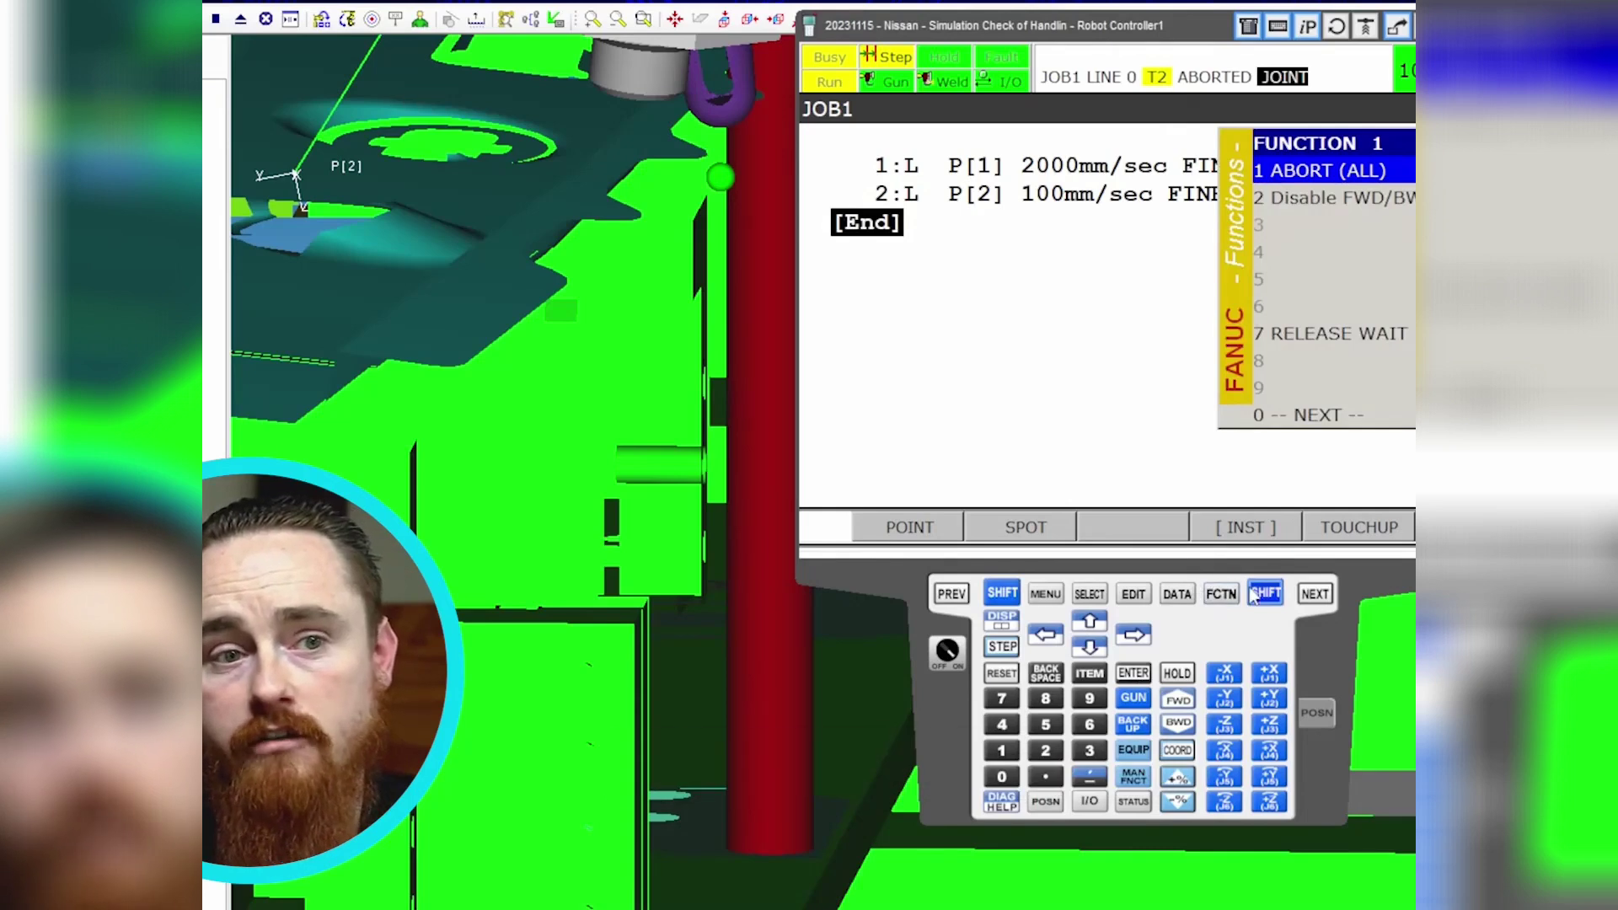
click(1011, 754)
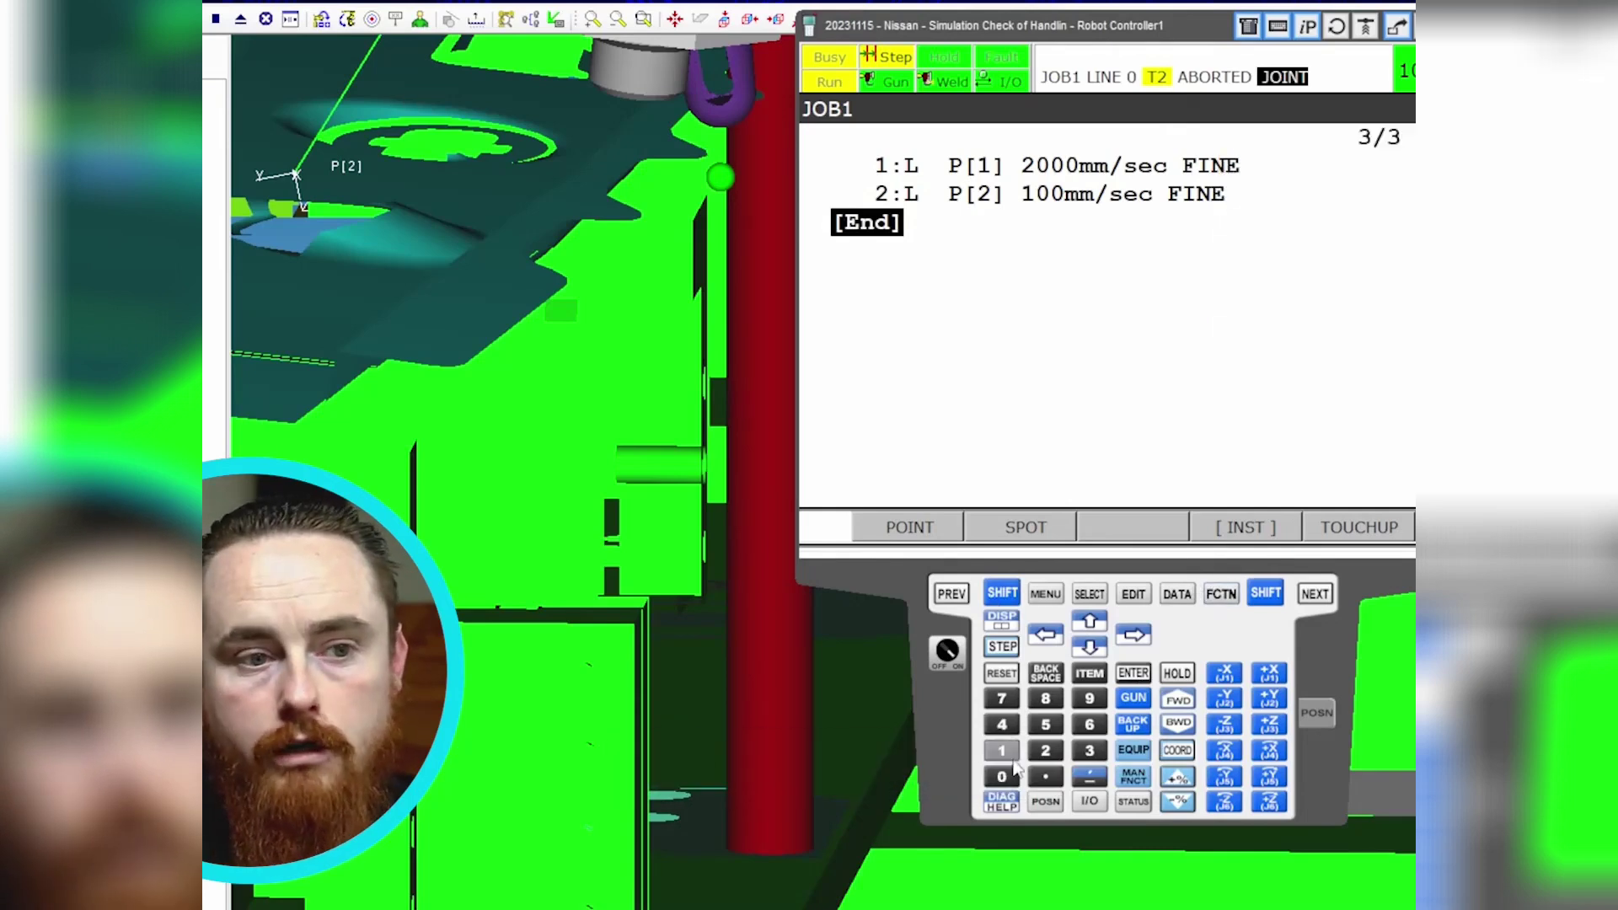
Put the cursor back on line 2 and step JOB1 forward to P[2].
click(1089, 622)
click(1090, 622)
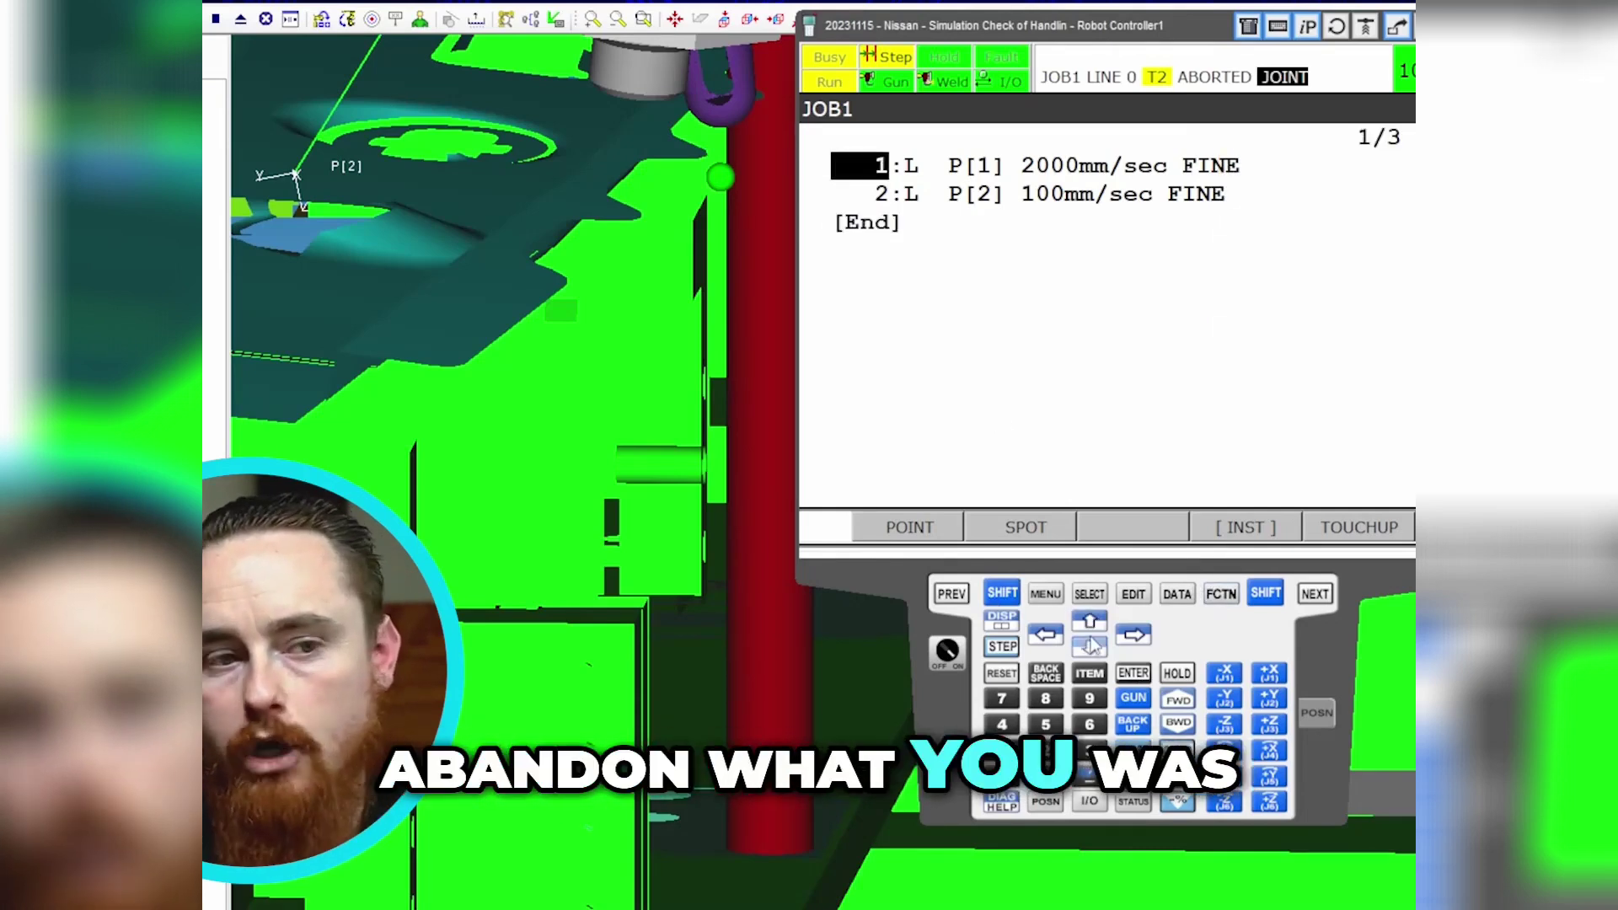
click(1092, 646)
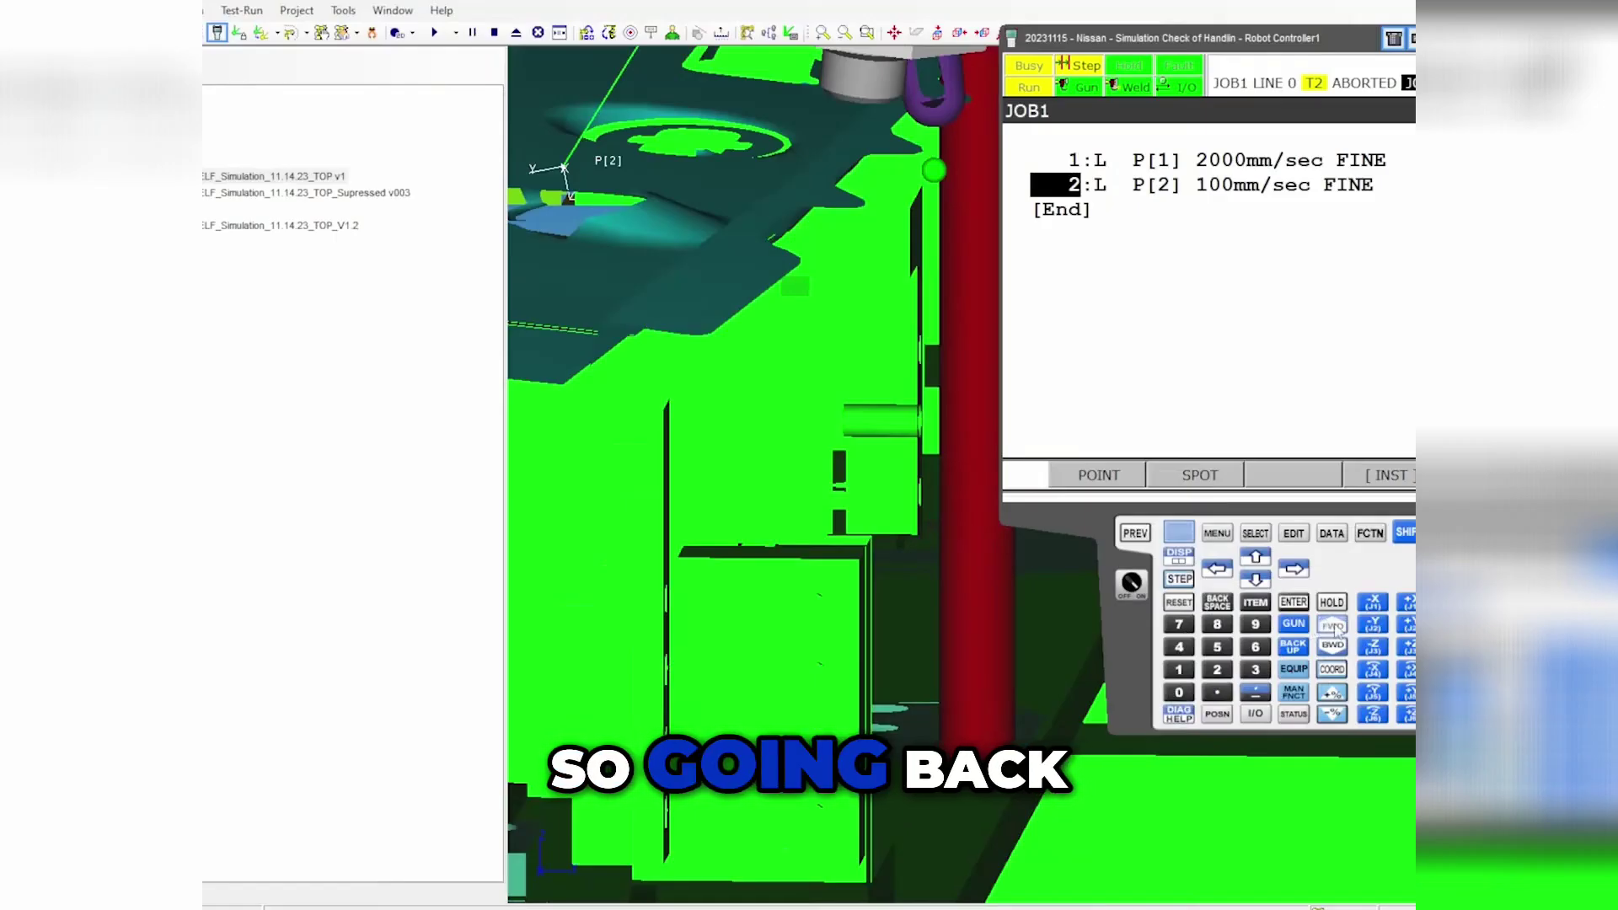
click(1332, 626)
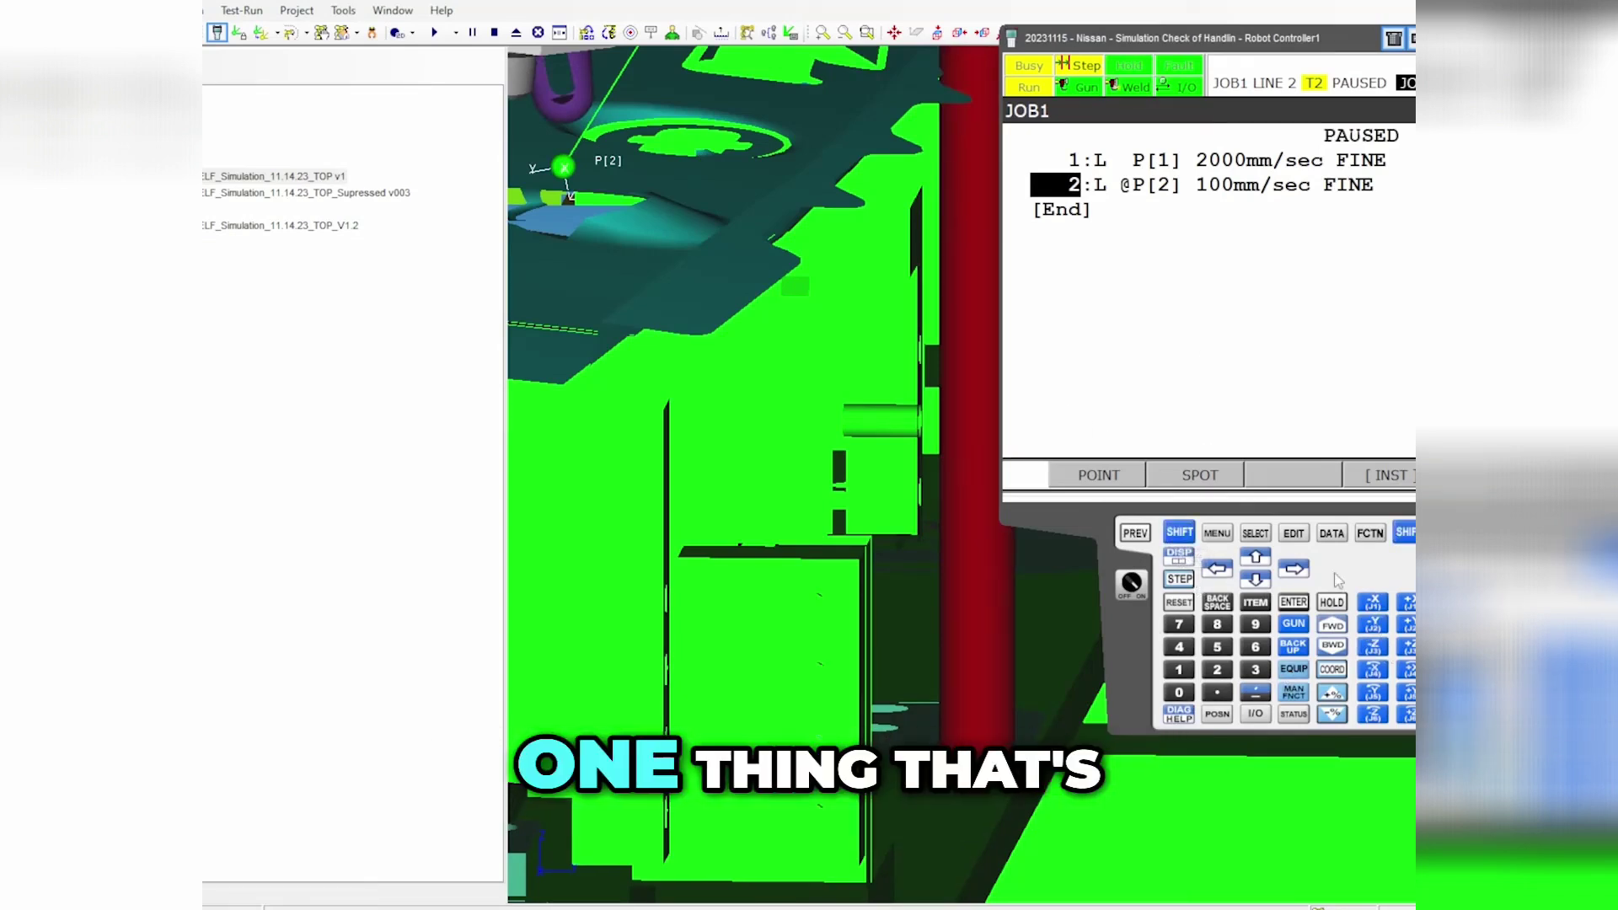
Dismiss the Sticky Keys prompt and abort the paused JOB1 run.
key(shift)
key(shift)
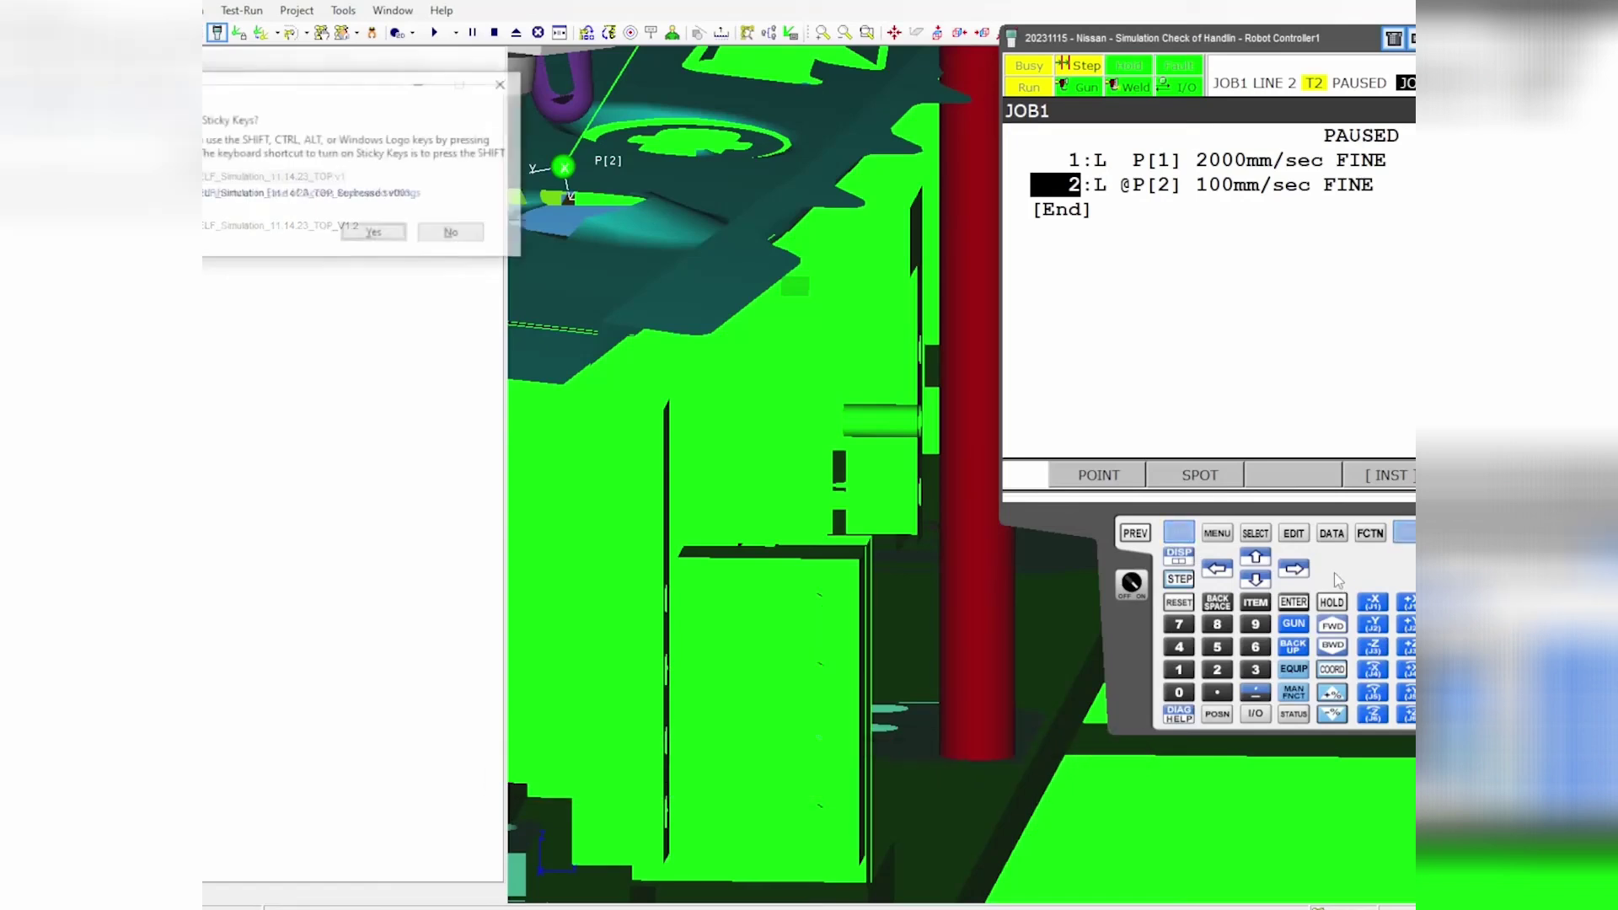
key(Escape)
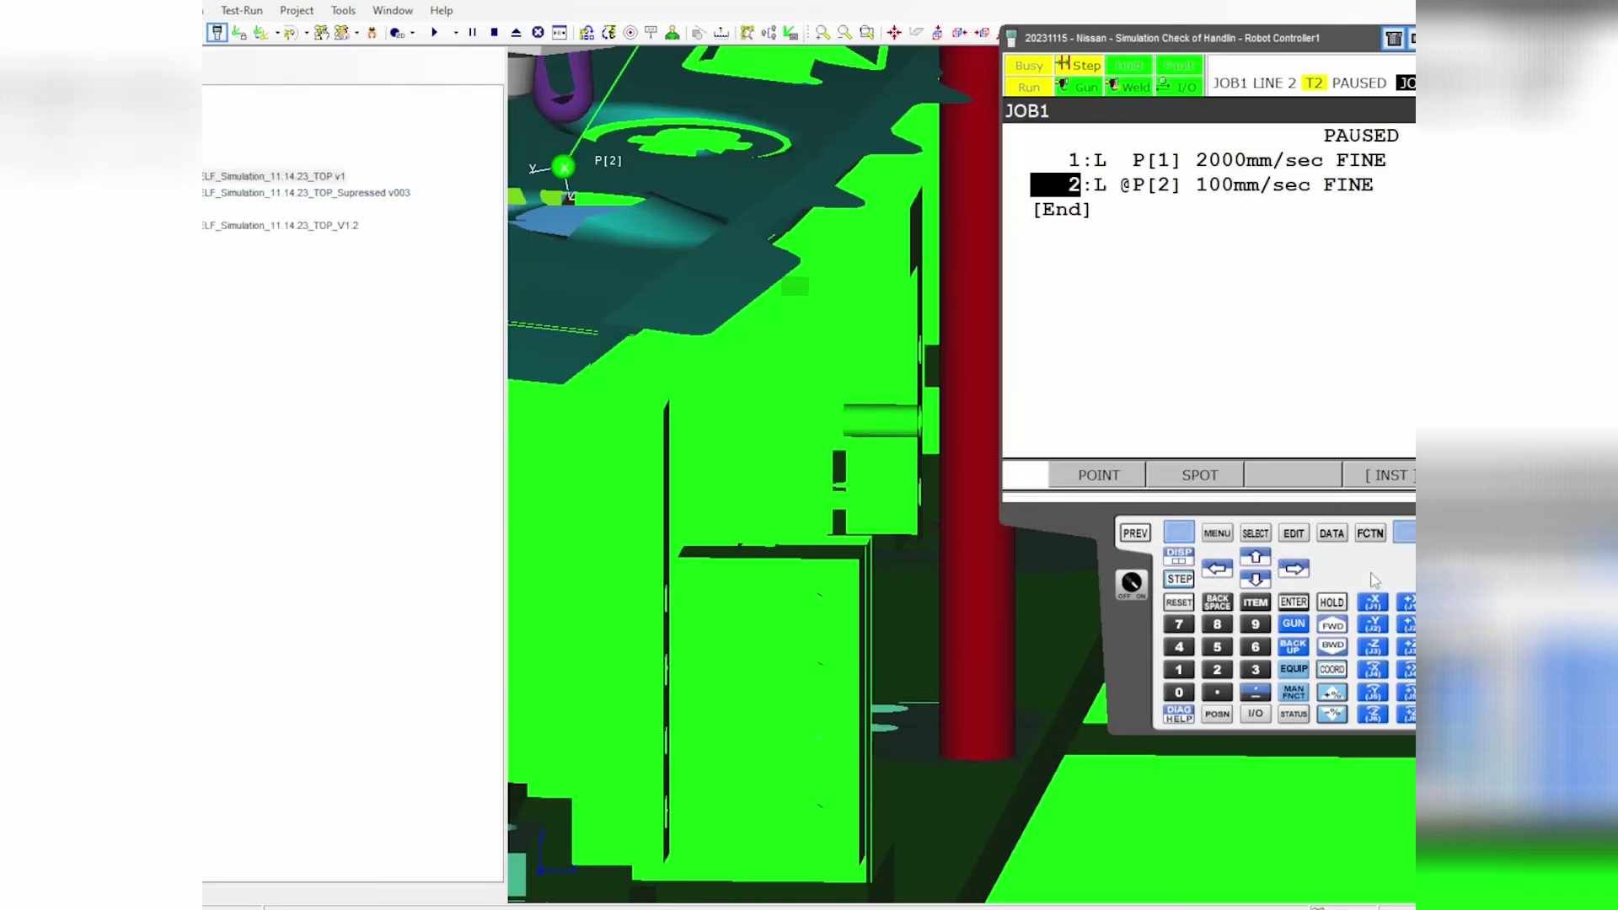
shift+click(1332, 625)
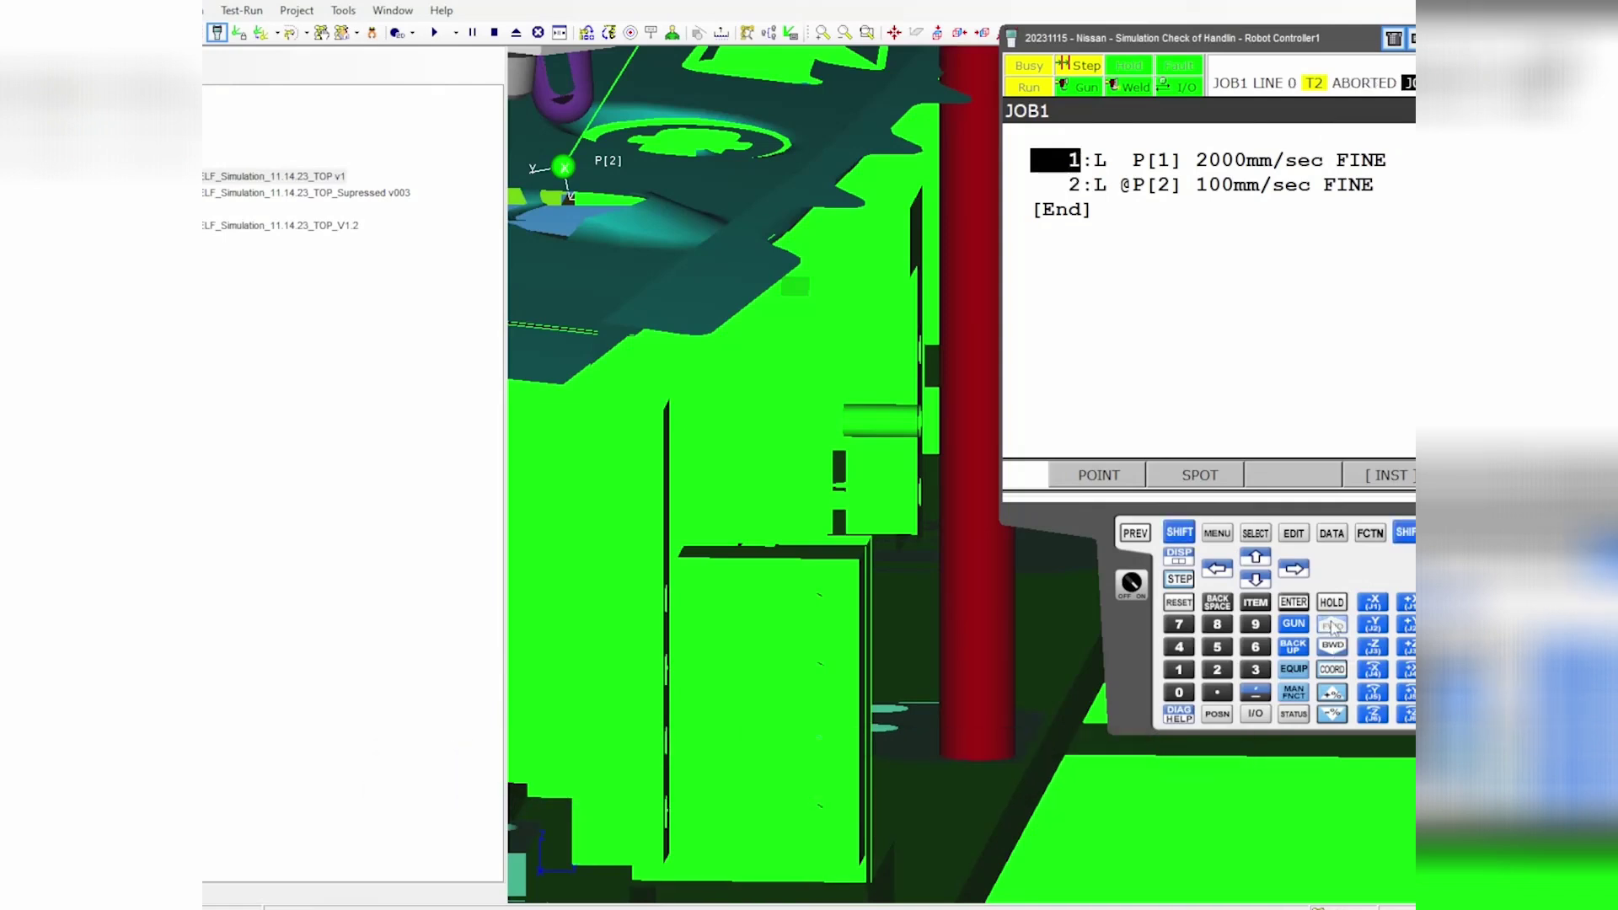
Open P[2]'s Position Detail and set its Y coordinate to -1925.
click(1164, 186)
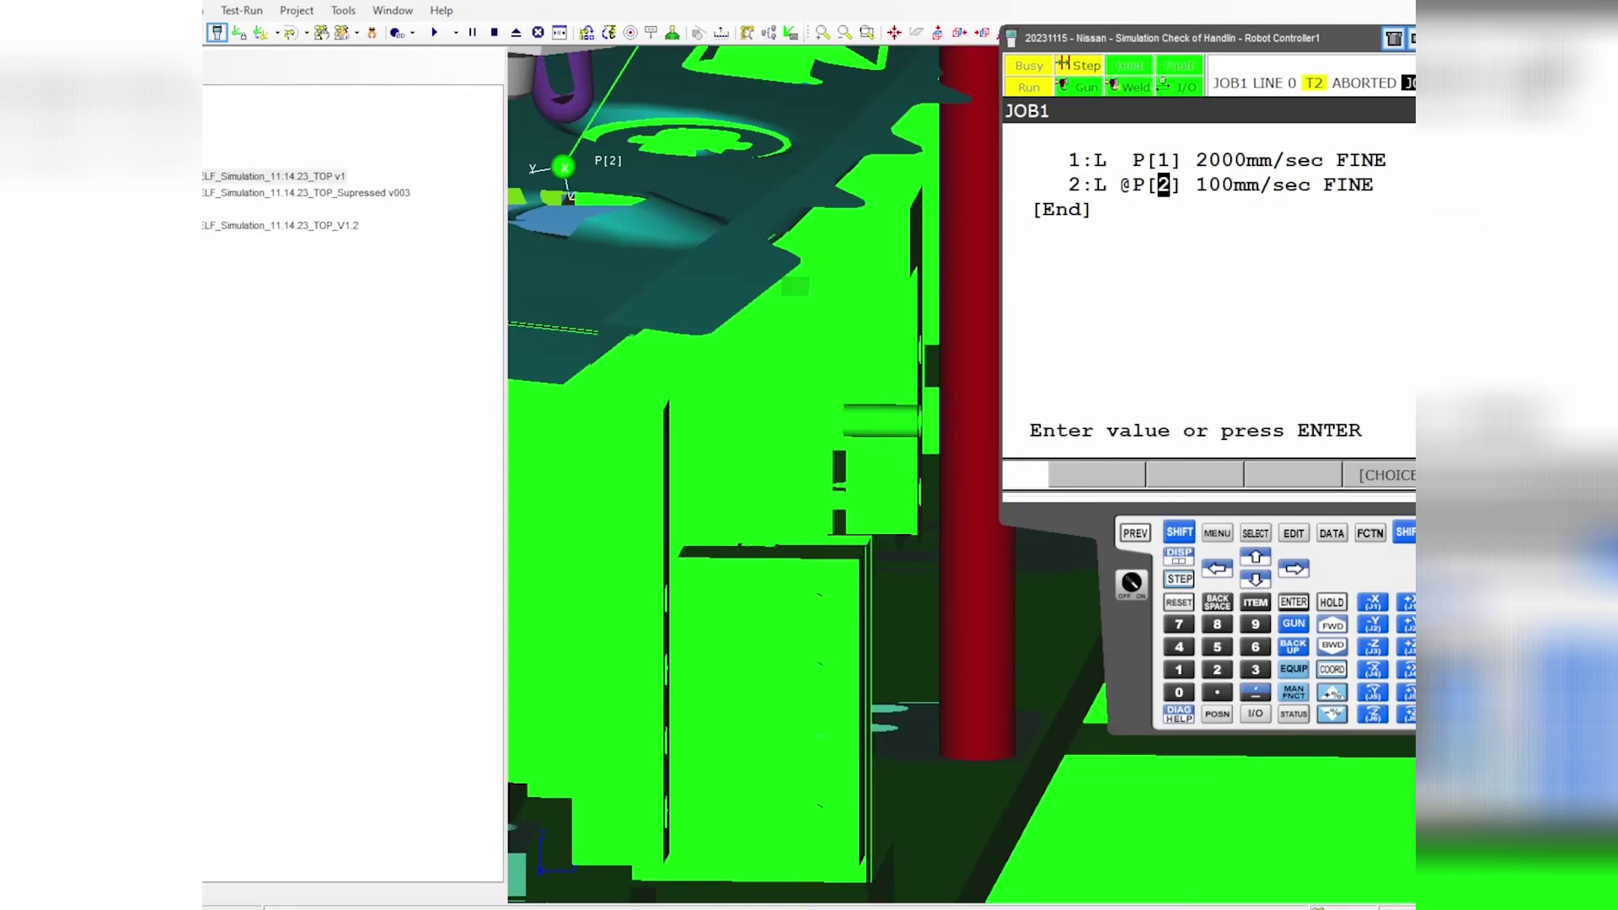
key(F5)
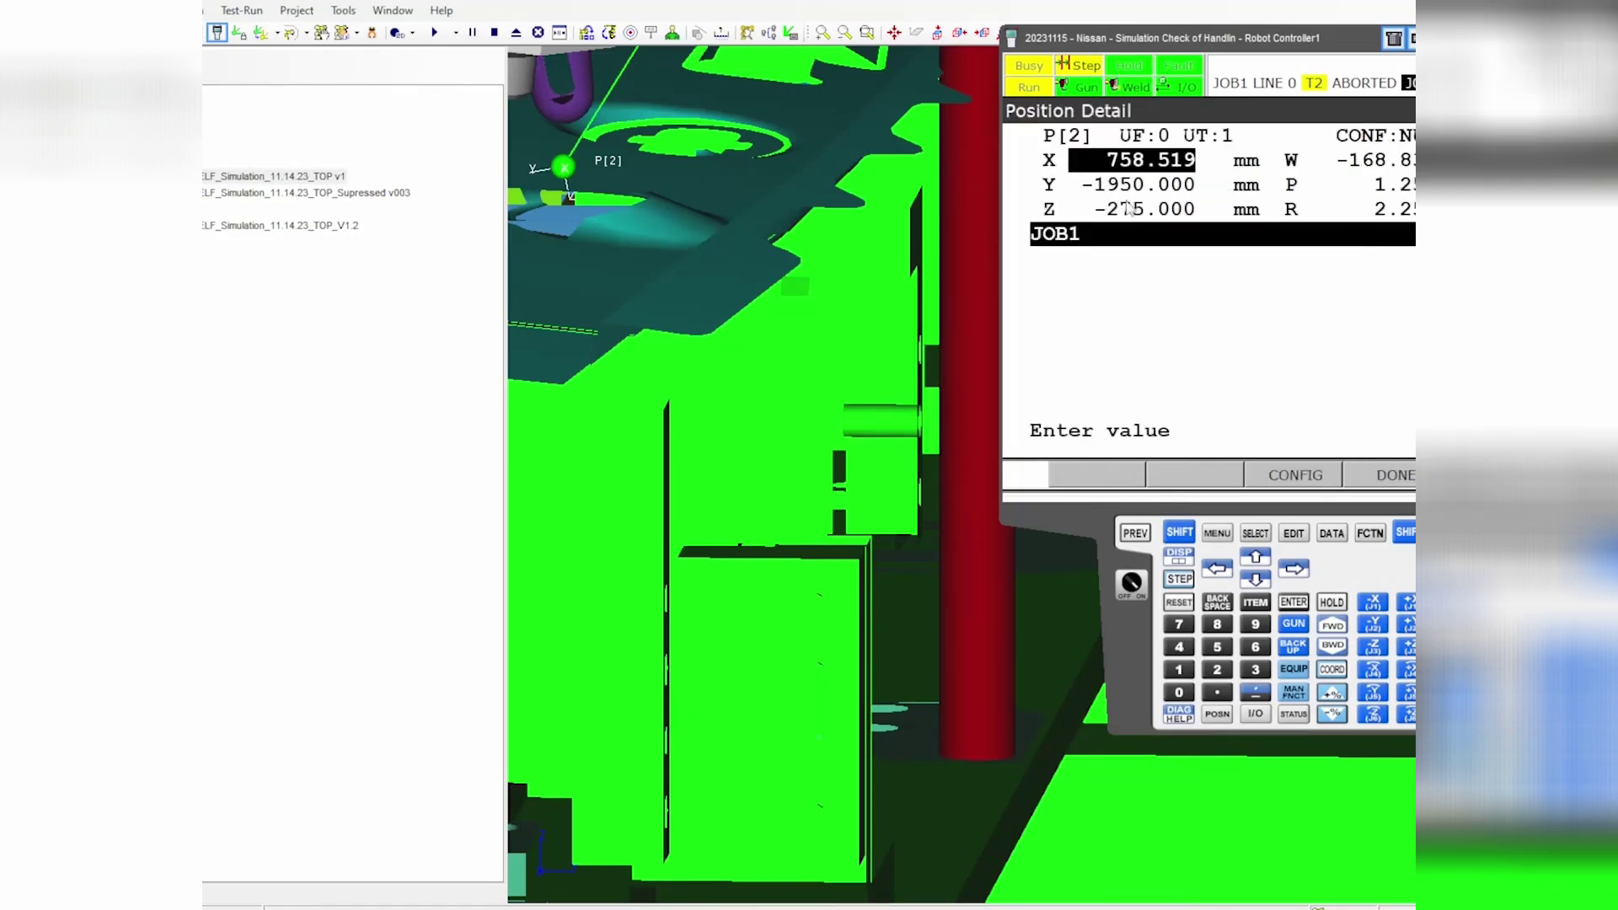
key(Down)
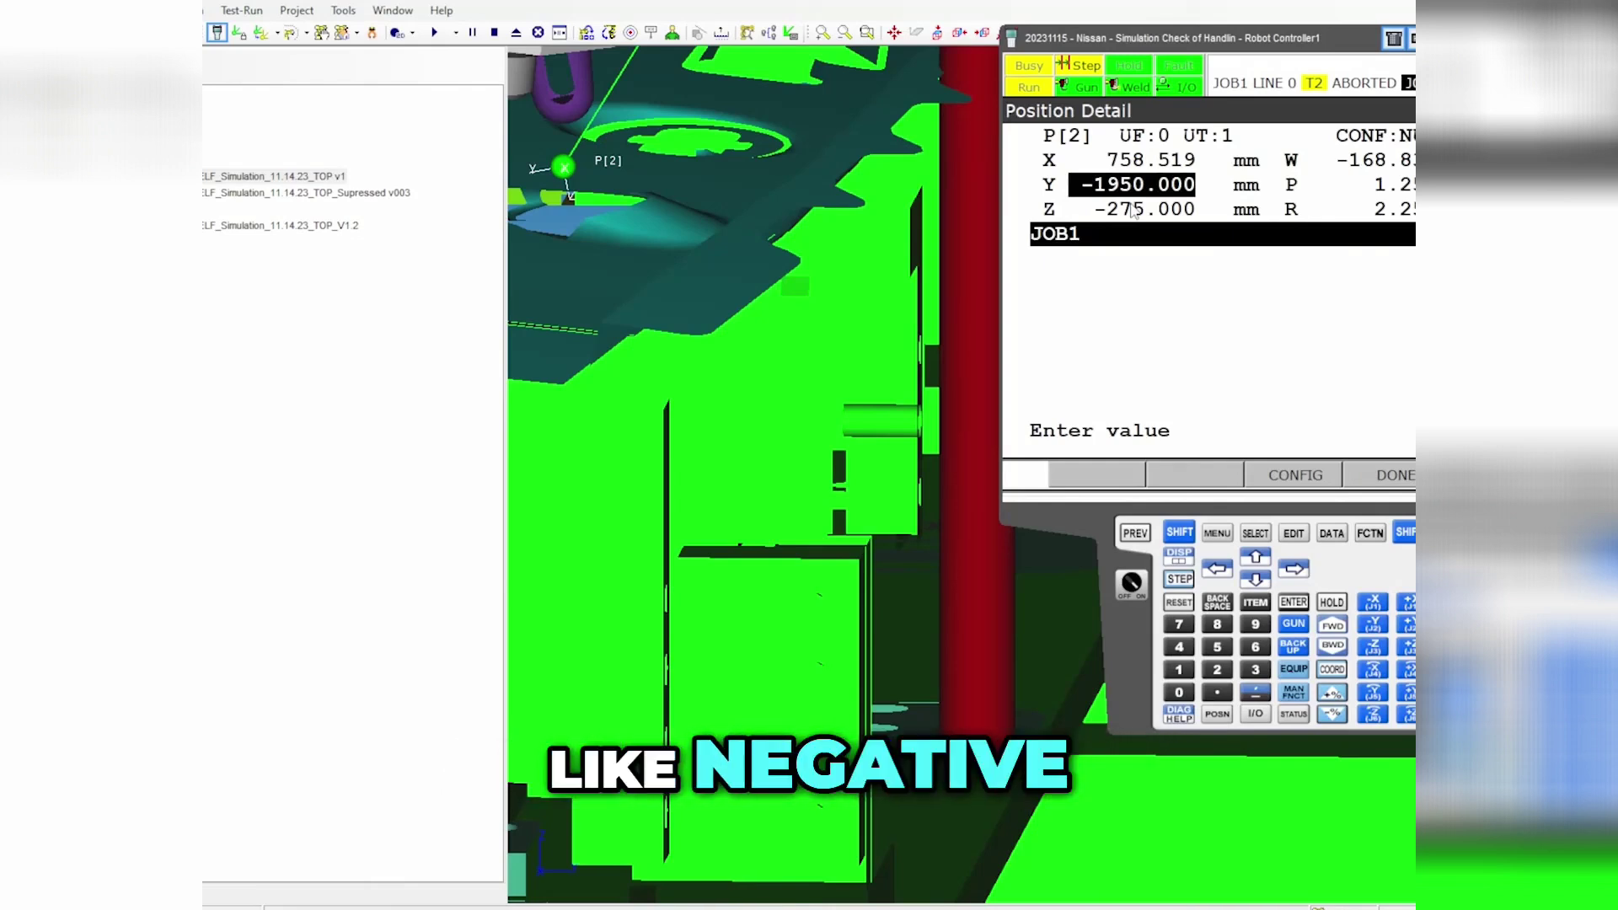
text(-19245)
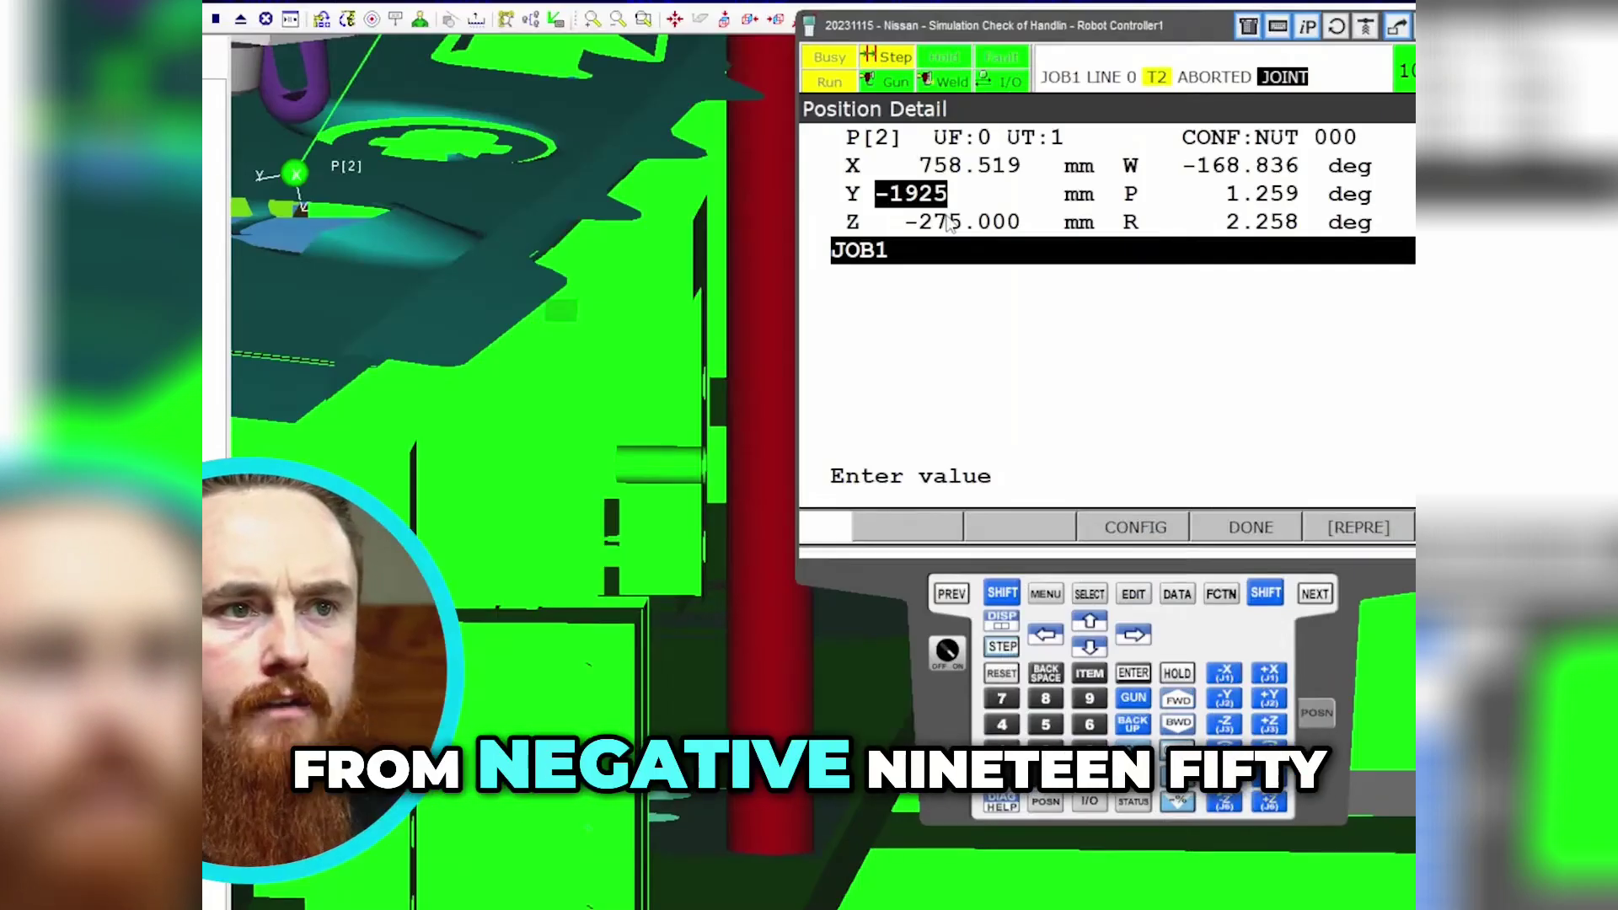
key(Return)
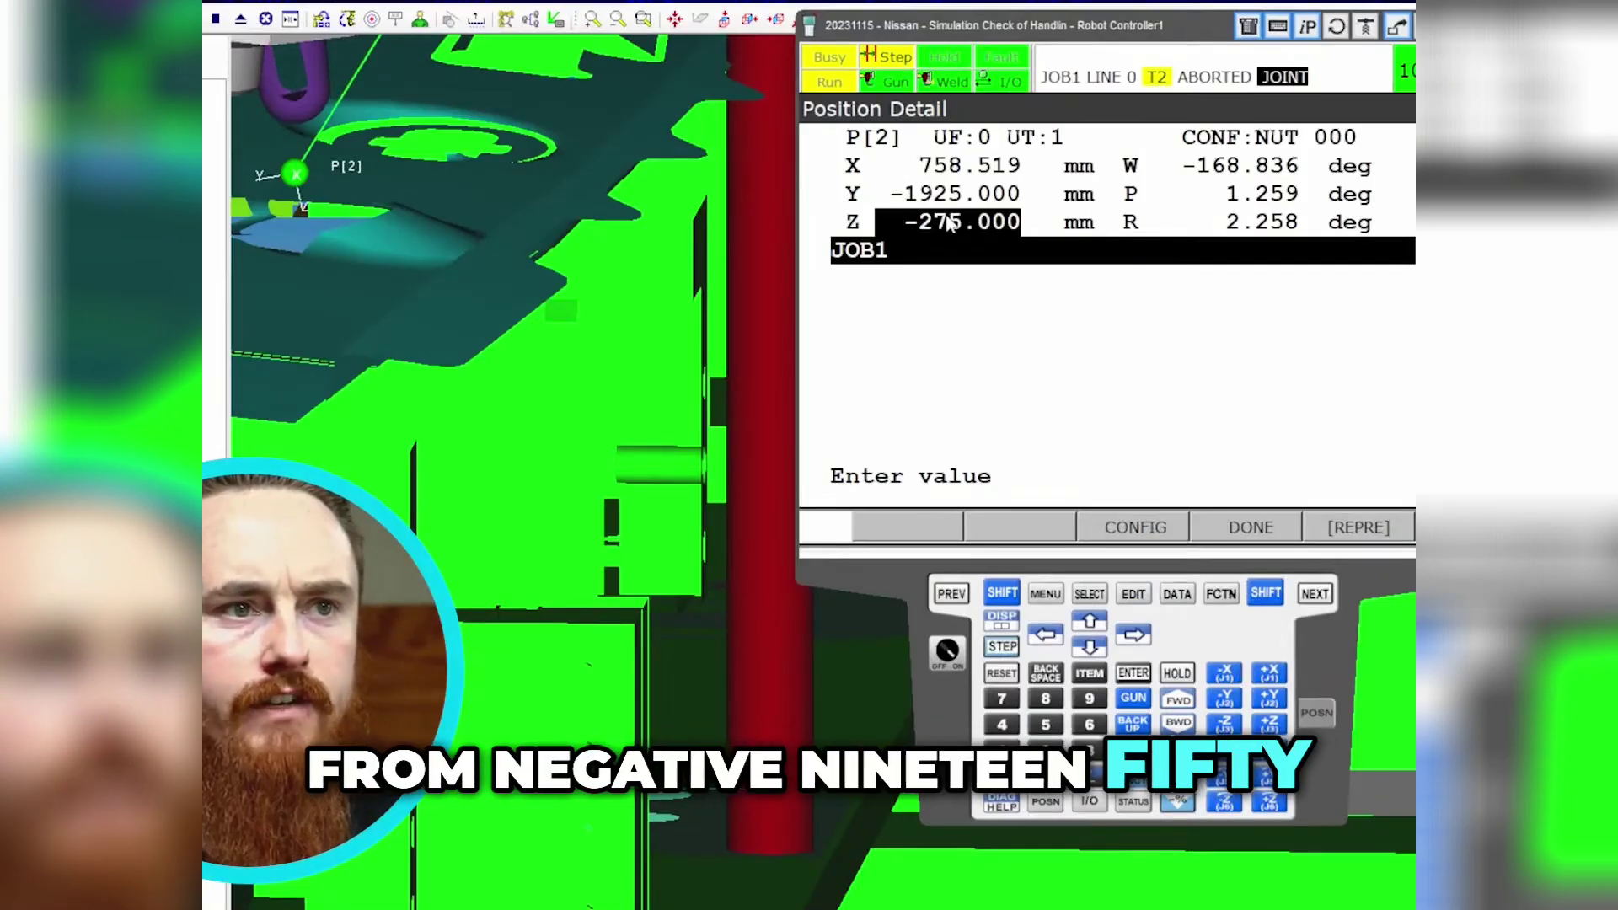
Save P[2] with DONE and abort all programs via FCTN > ABORT (ALL).
click(1250, 522)
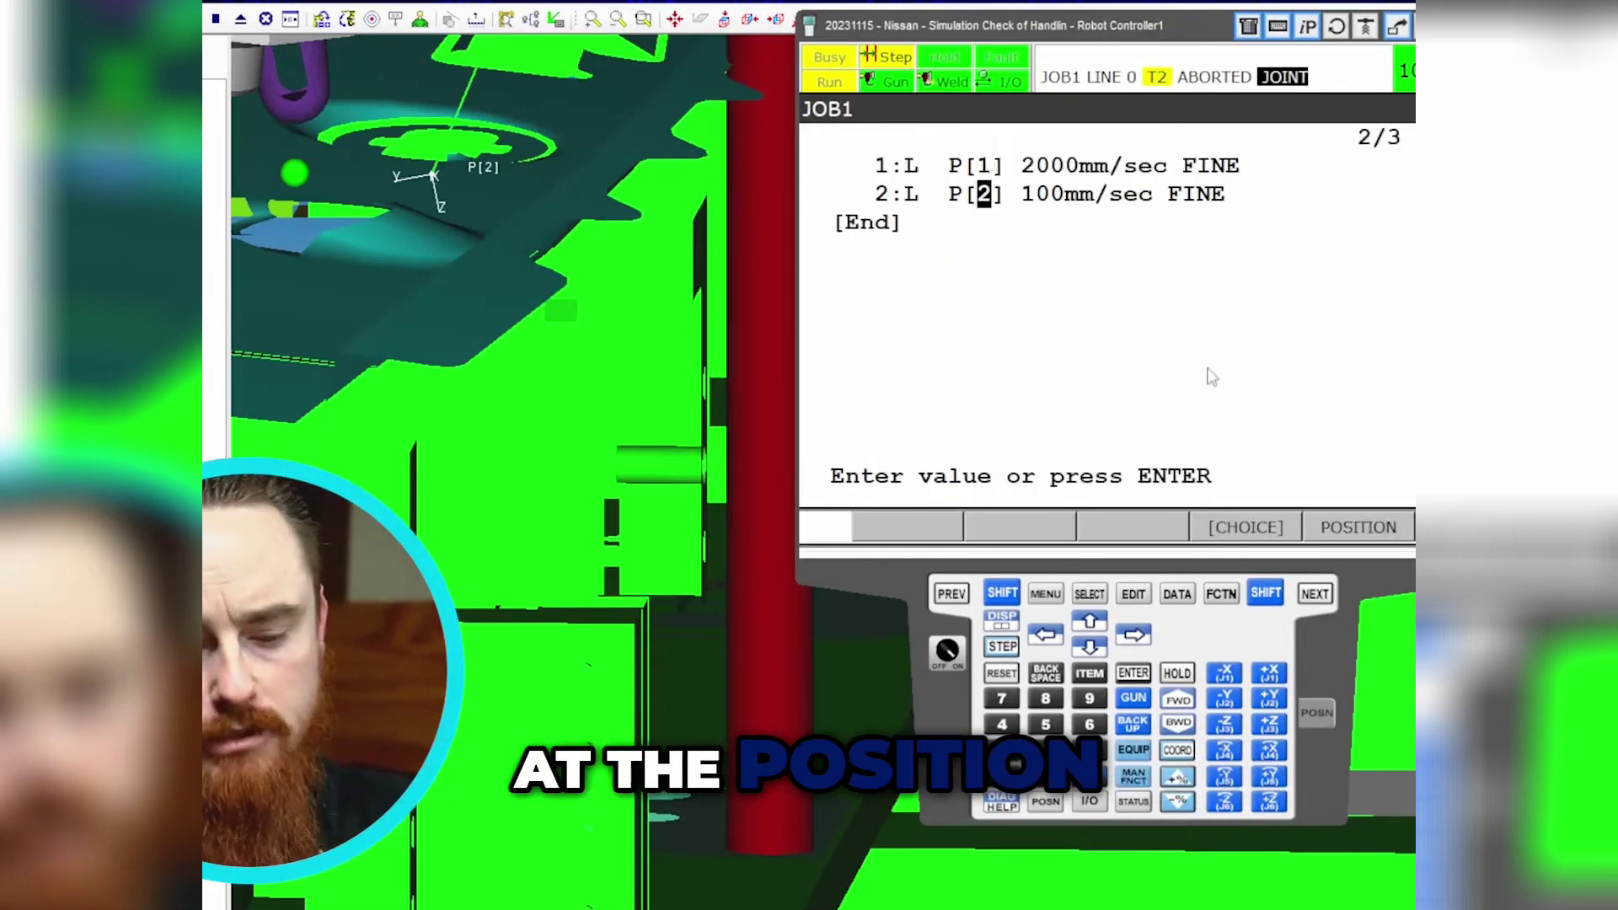
key(Left)
key(Left)
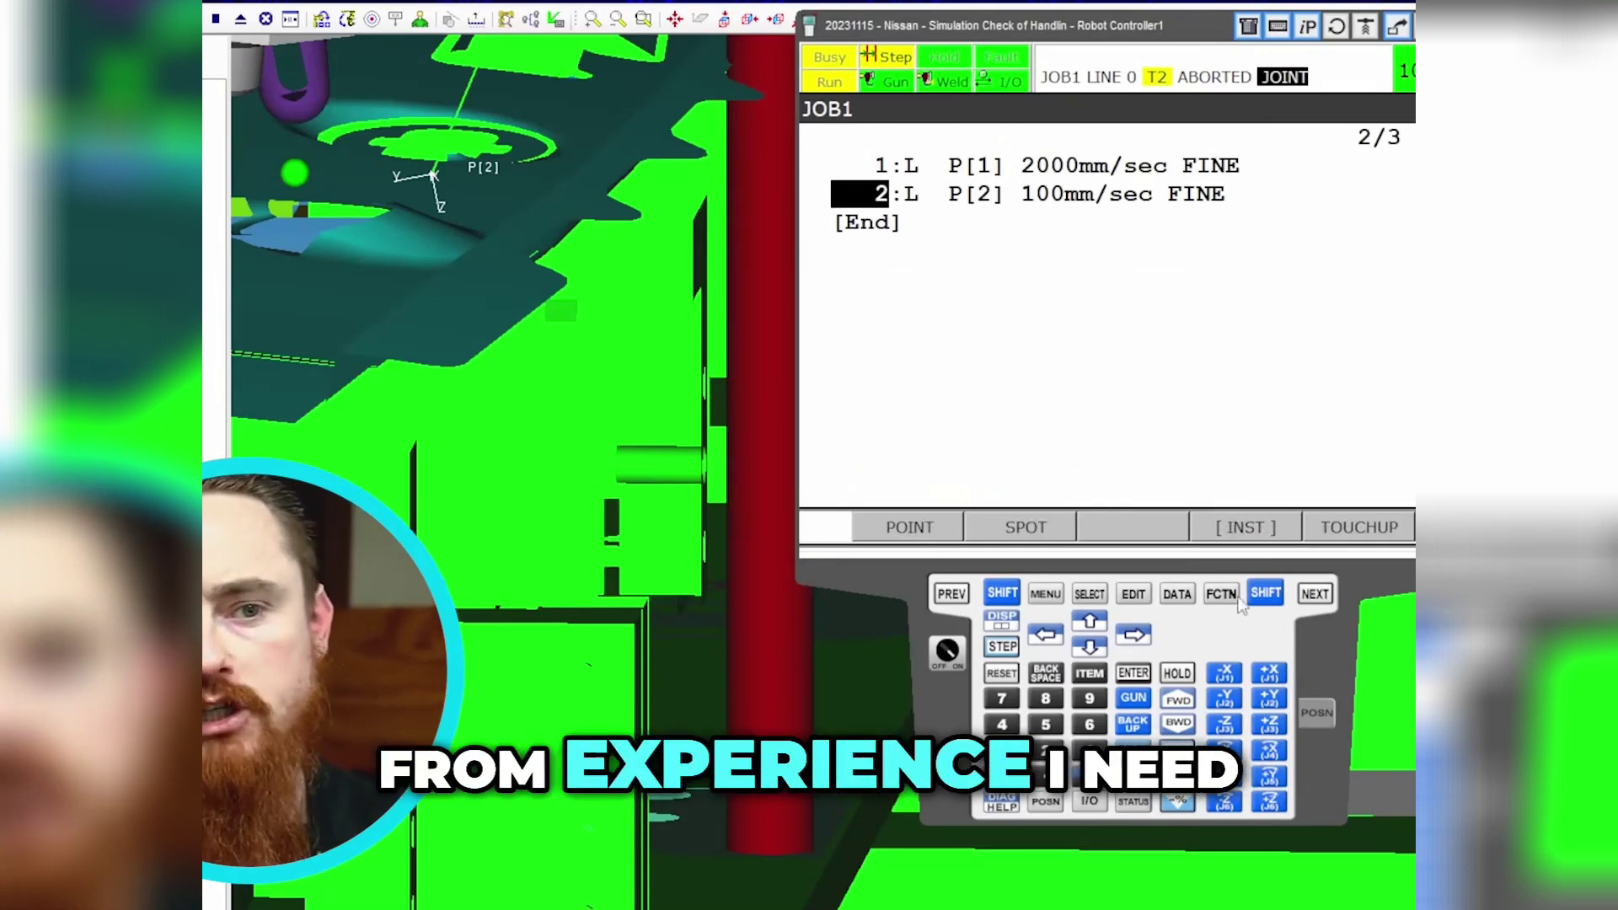
click(1221, 594)
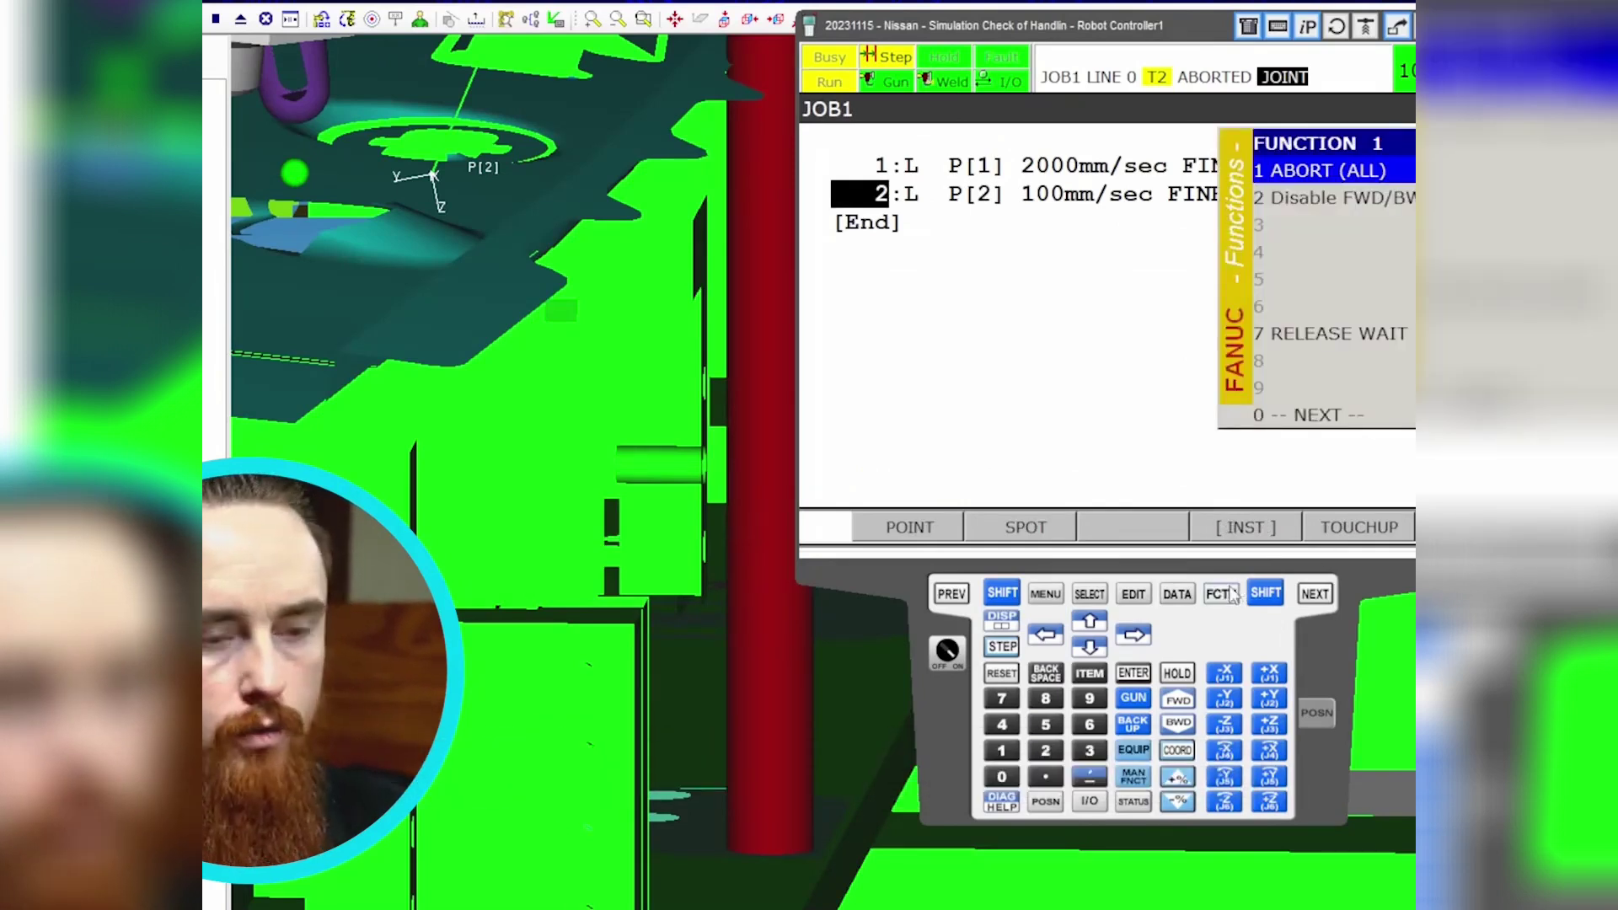
key(1)
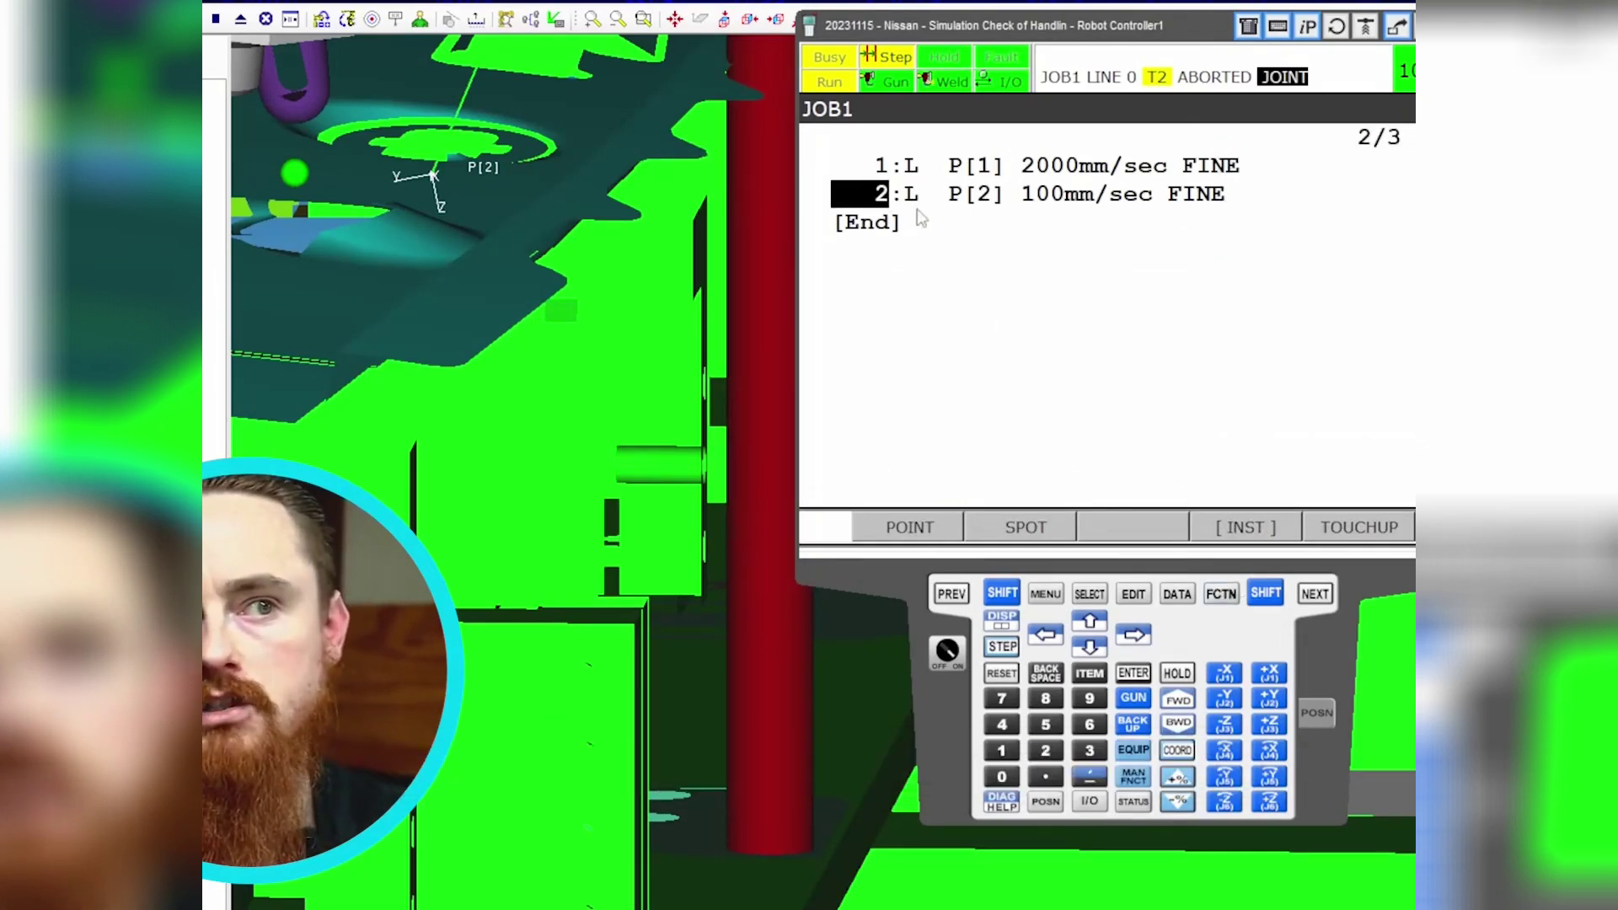
Step JOB1 forward with SHIFT+FWD so the gripper moves to the corrected P[2].
click(1001, 593)
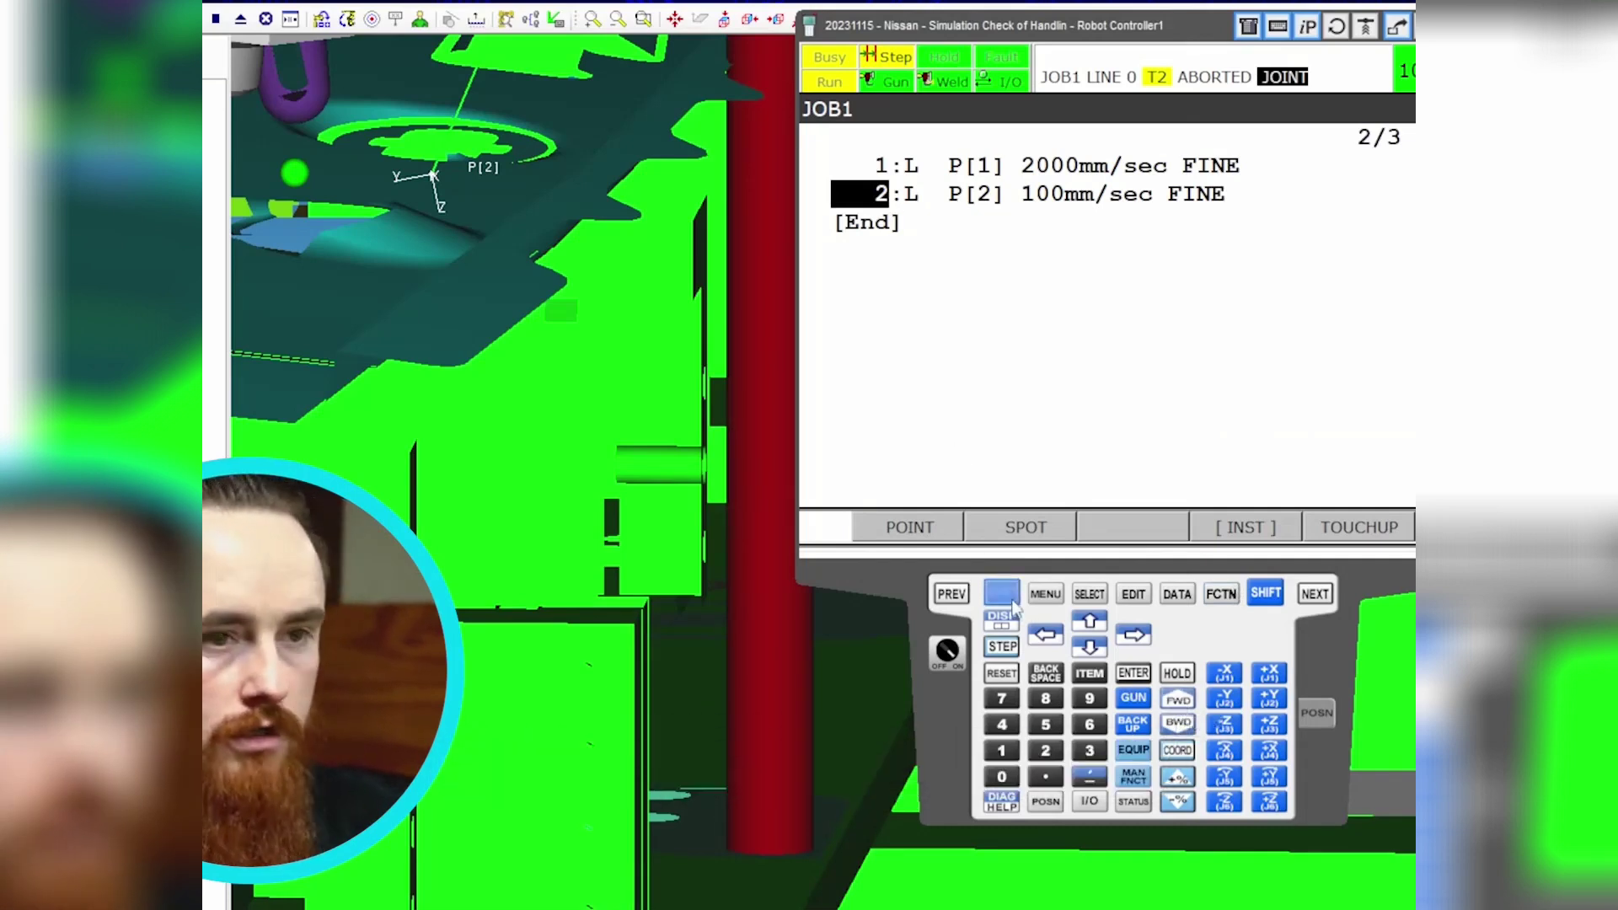
click(1002, 592)
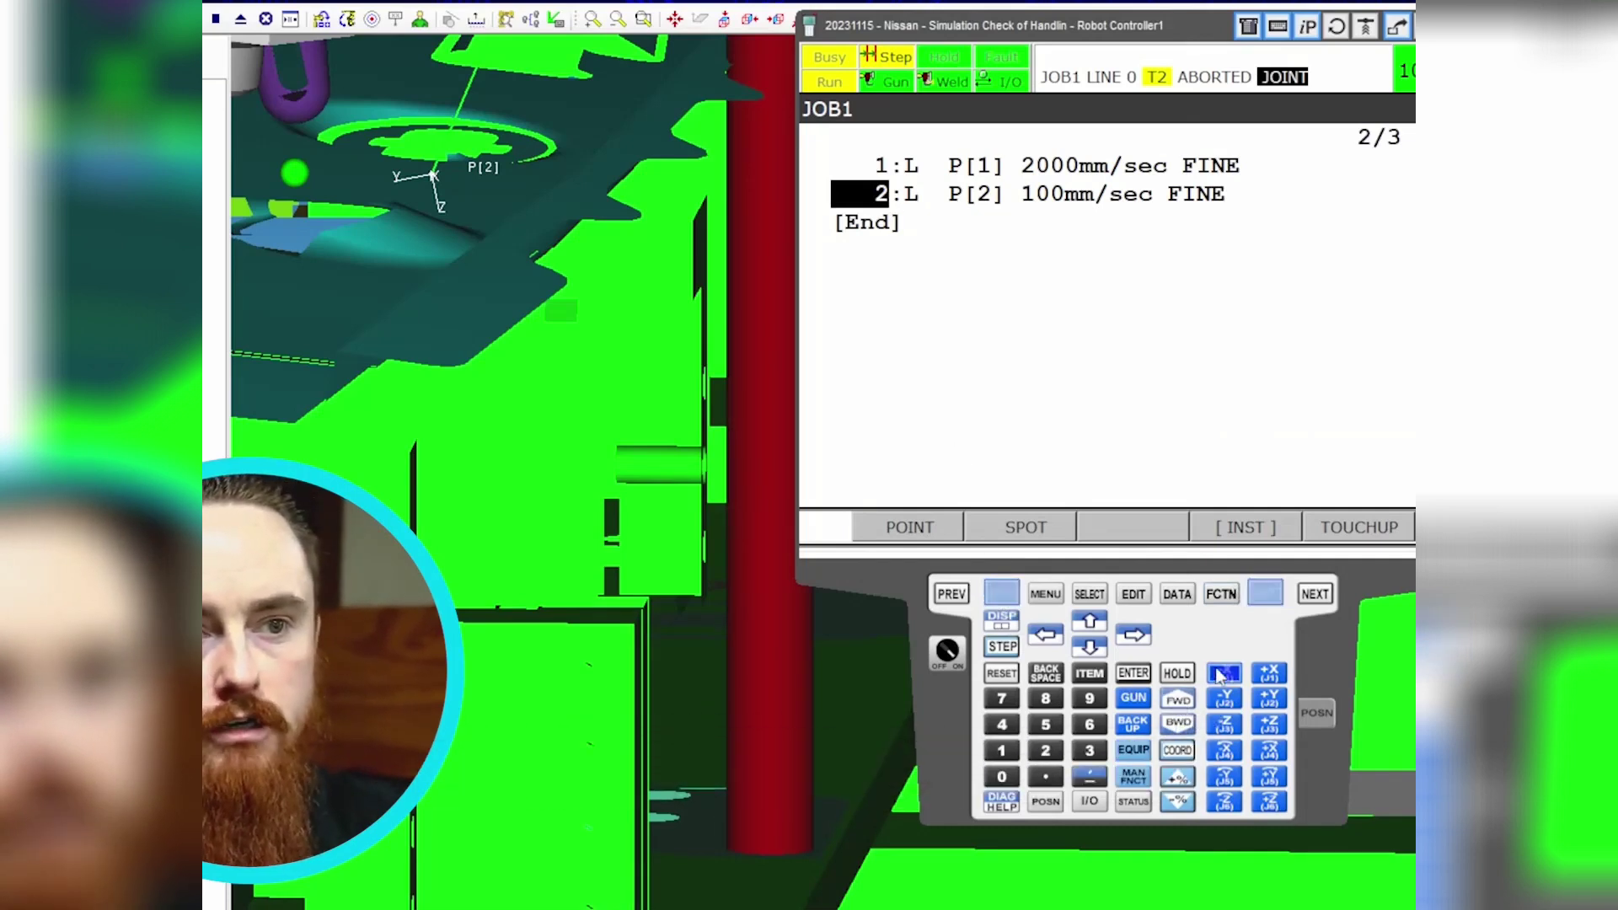
click(1178, 700)
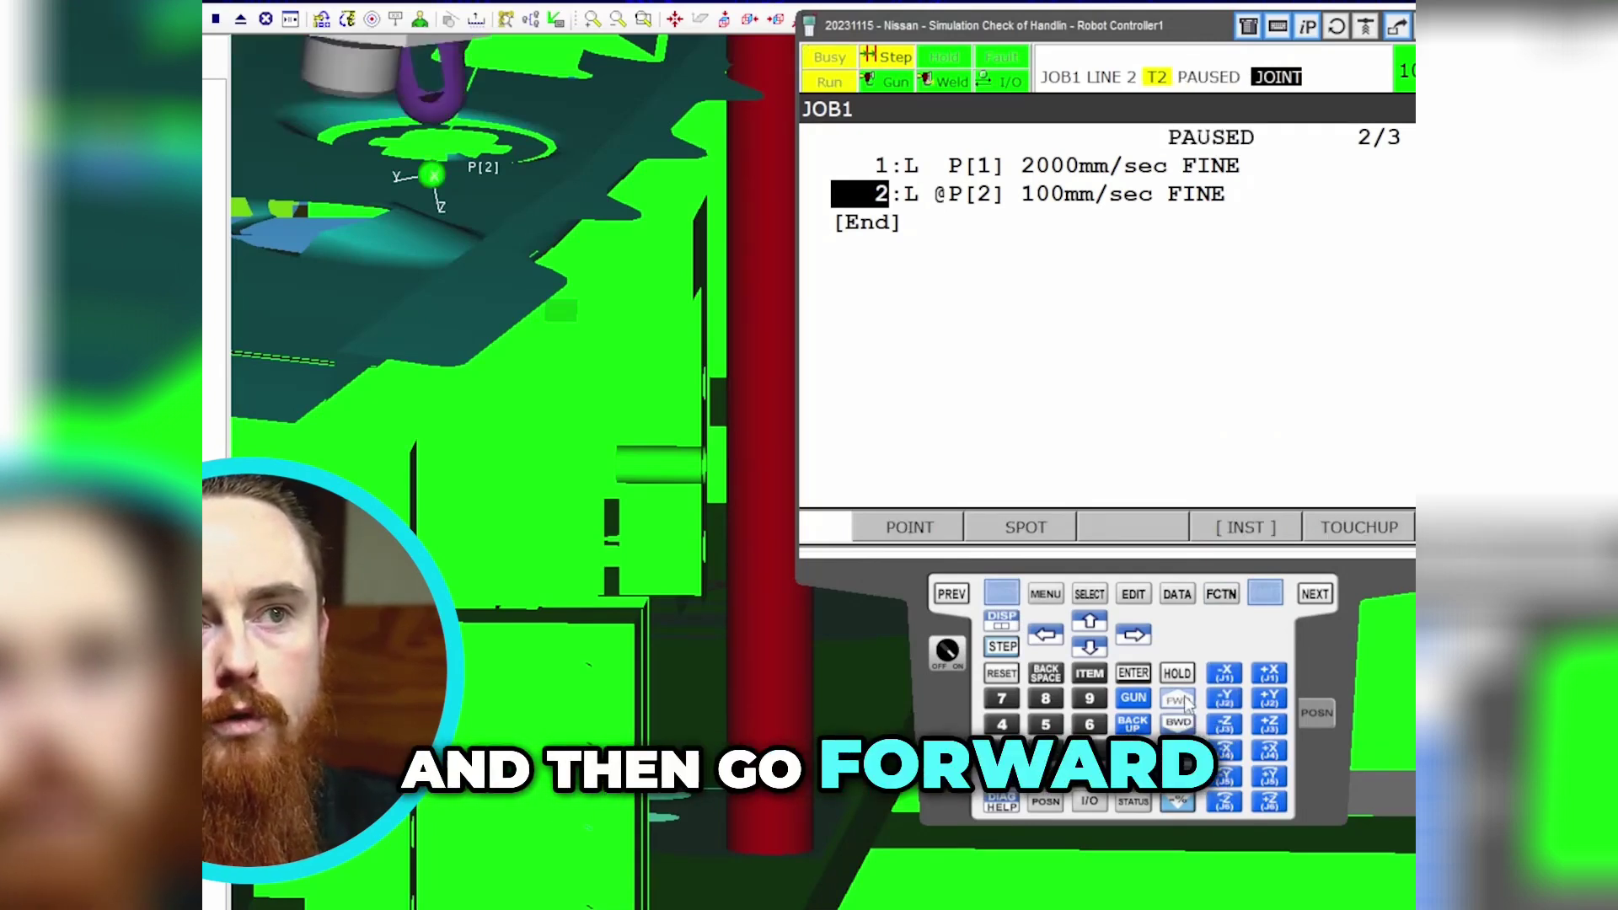
key(shift)
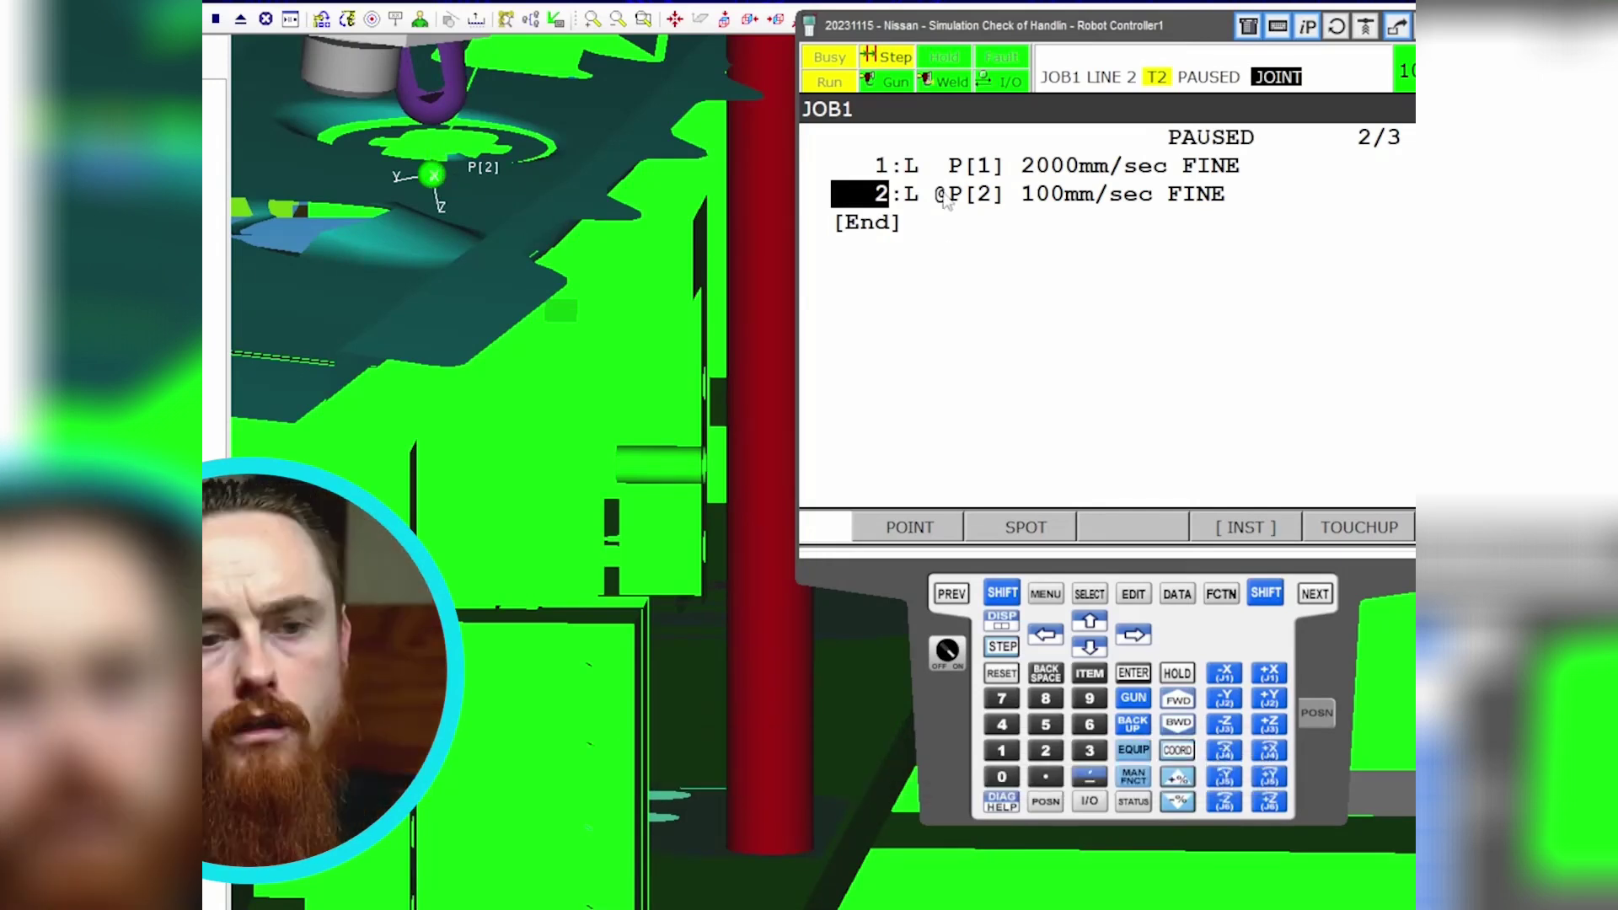
Reopen P[2]'s position detail on line 2, confirming X 758.519, Y -1925.000, Z -275.000 mm.
click(983, 196)
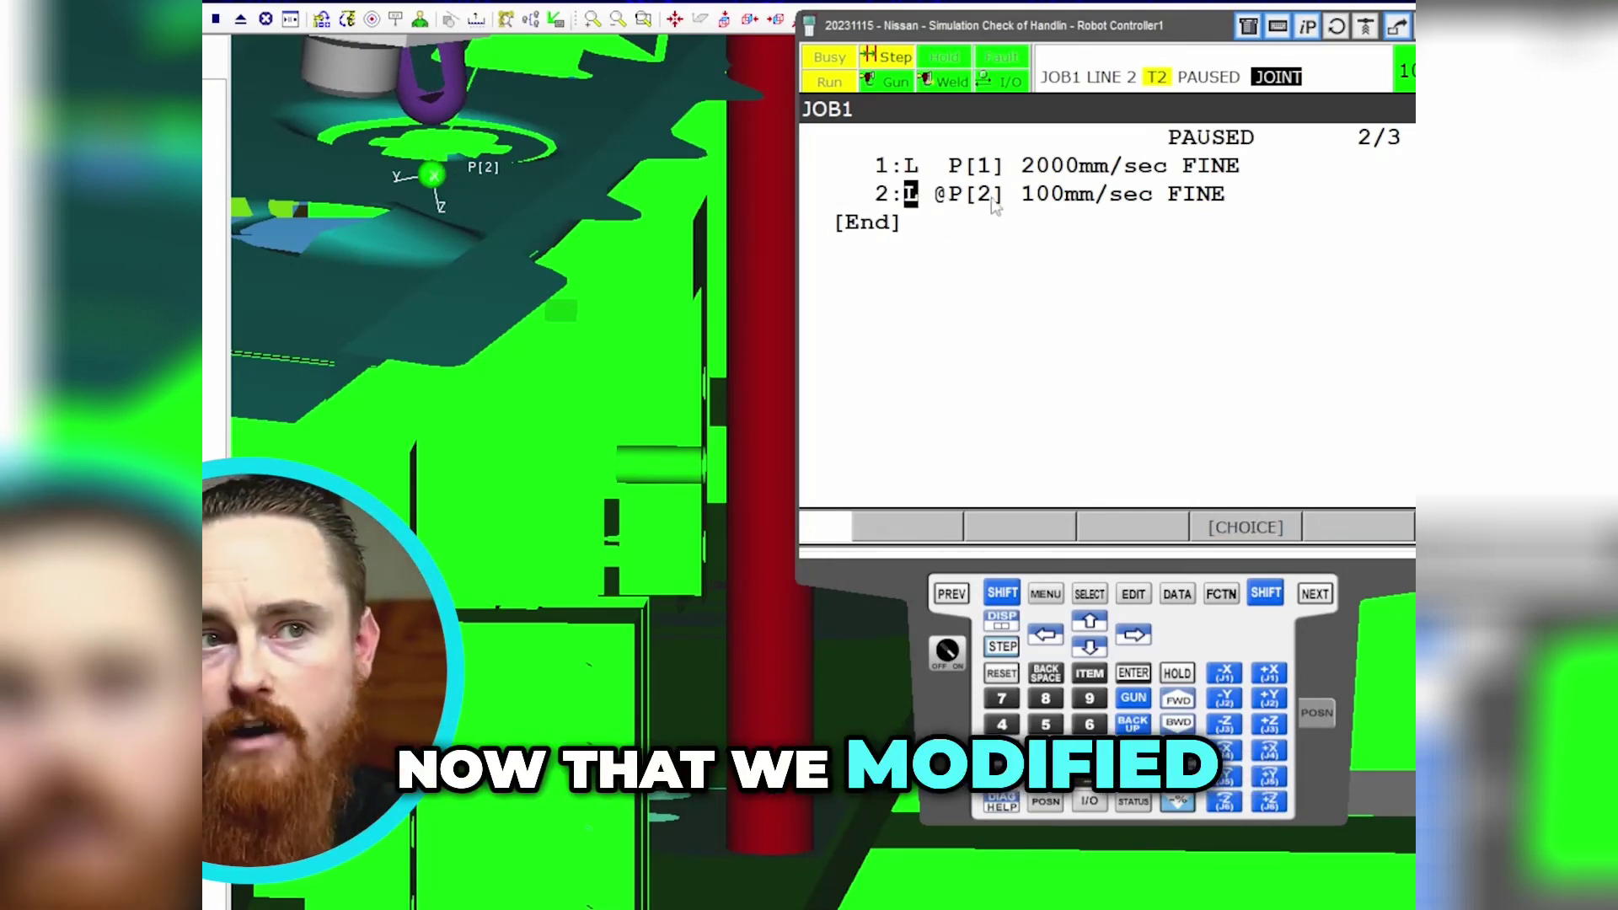
key(Left)
key(Left)
key(Up)
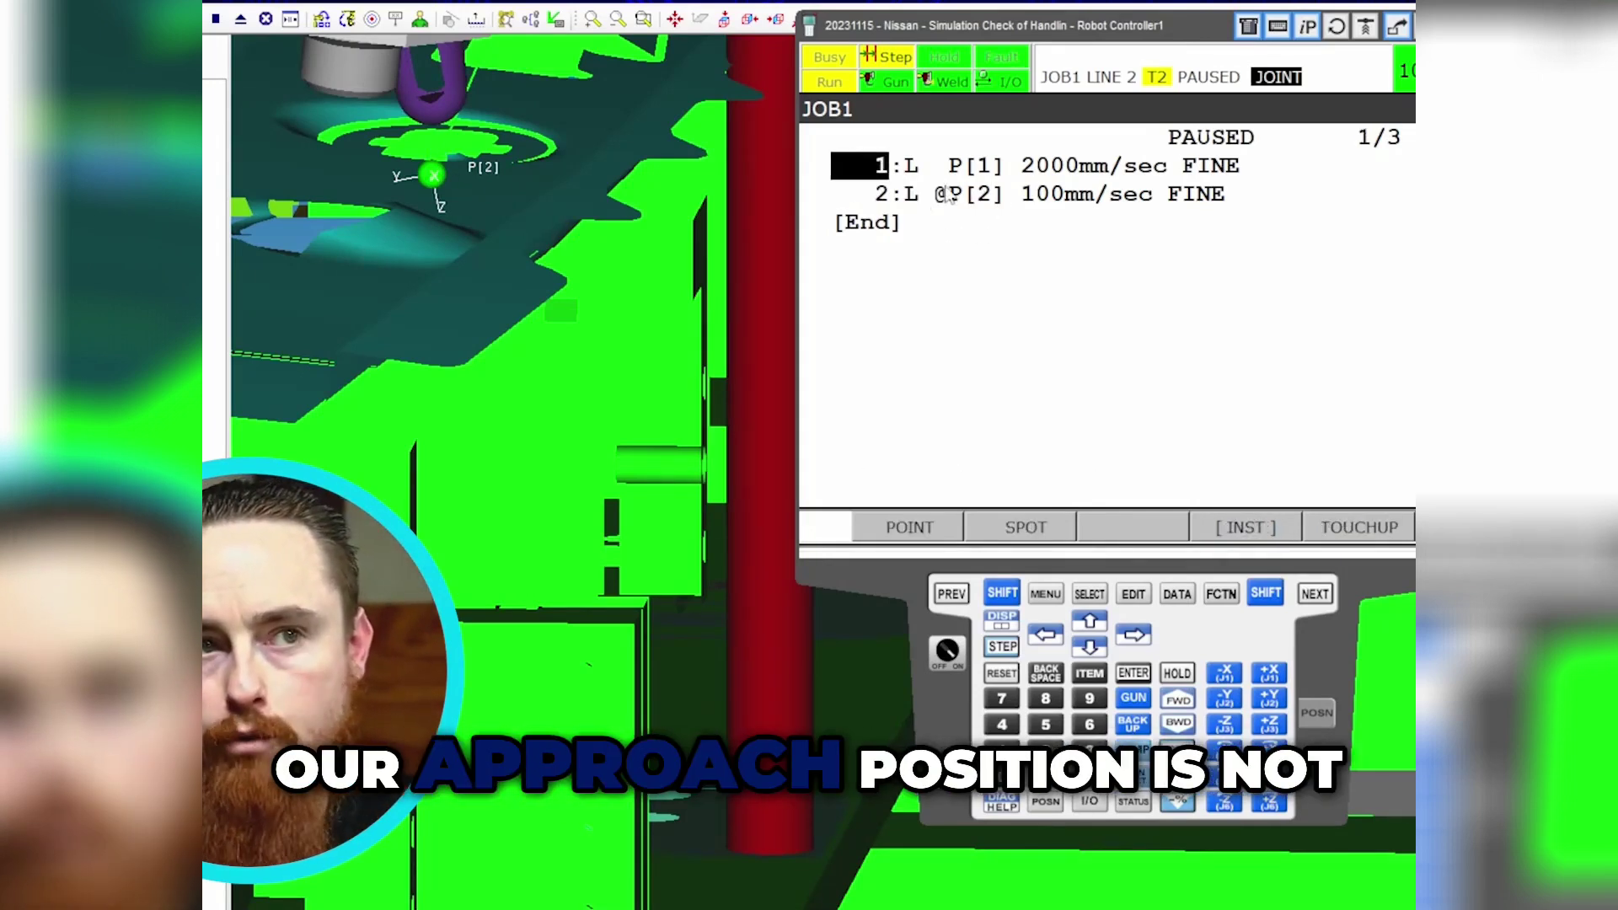
key(Right)
key(Right)
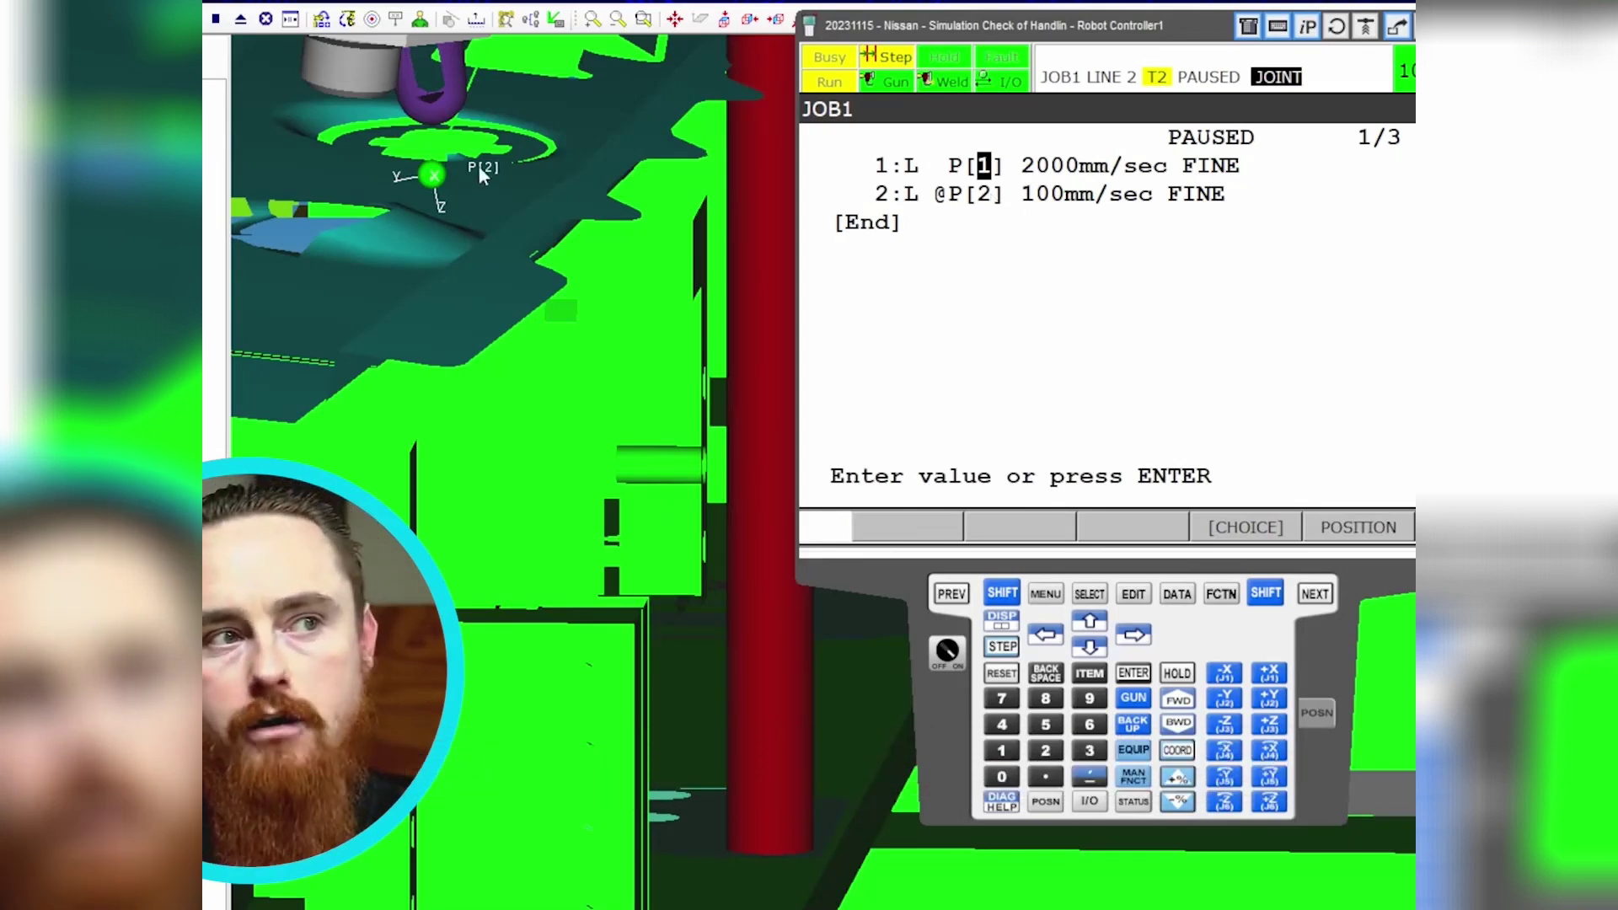
click(984, 194)
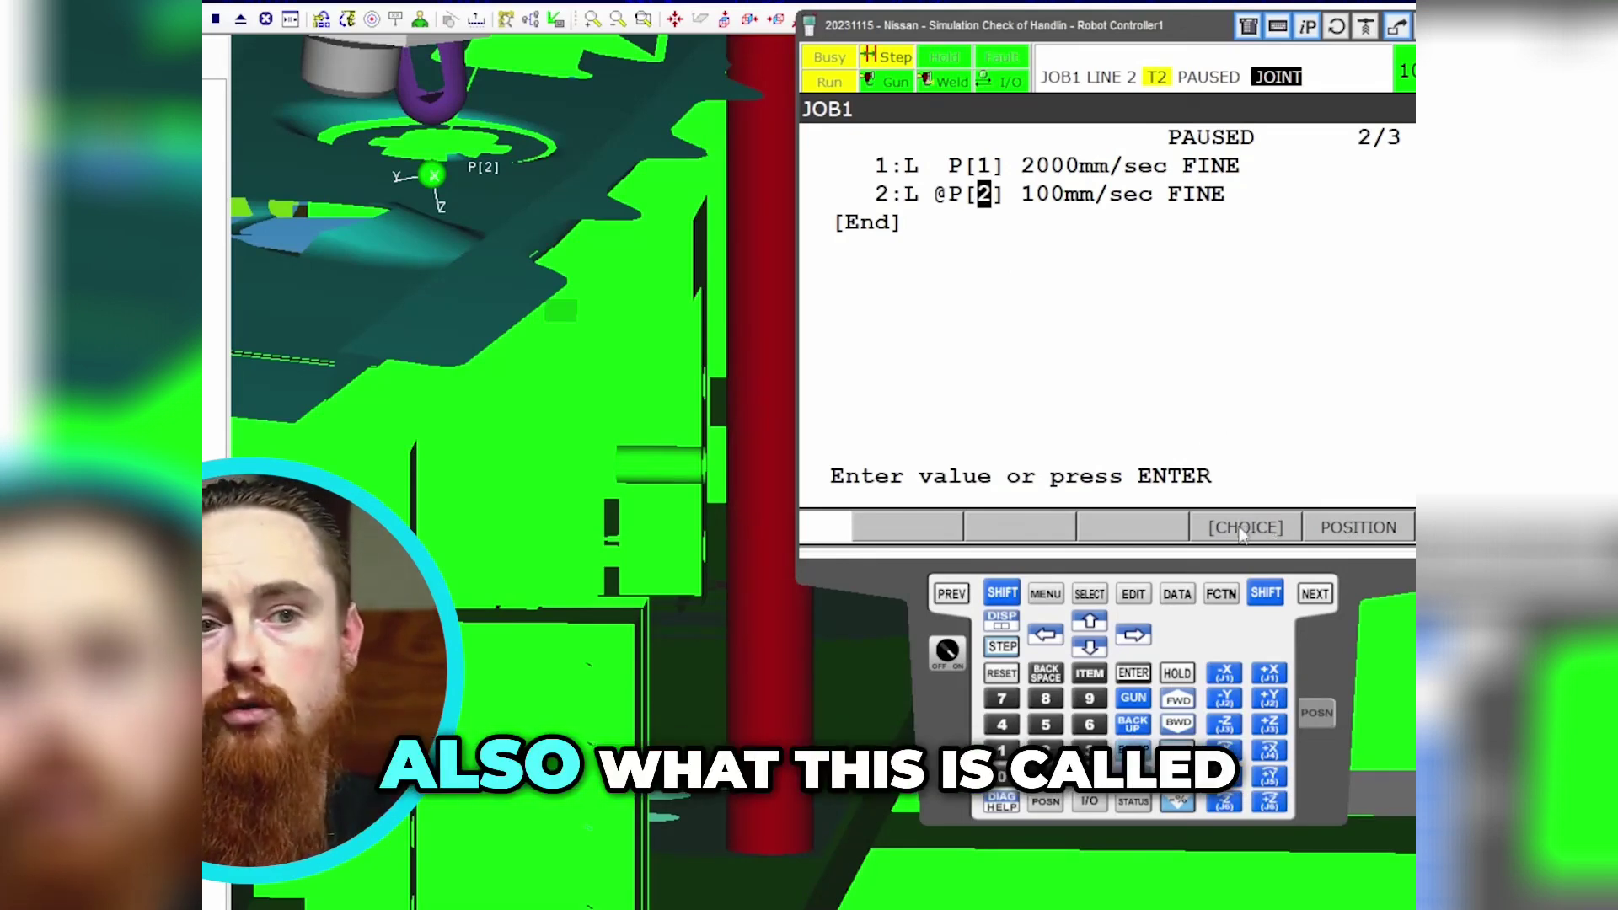
click(1346, 530)
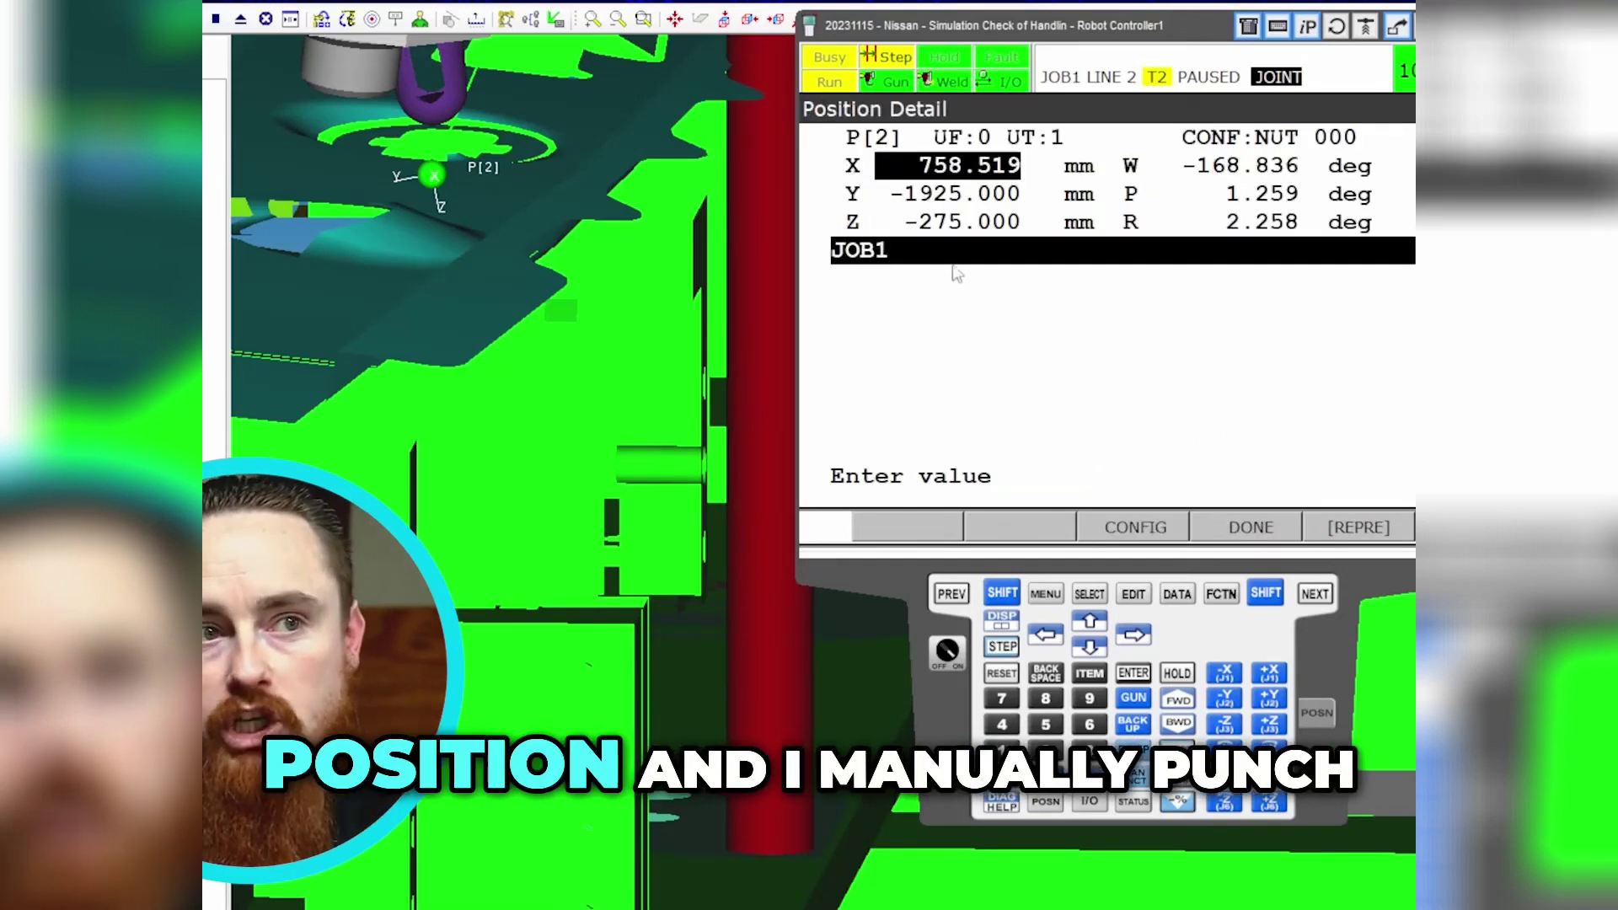